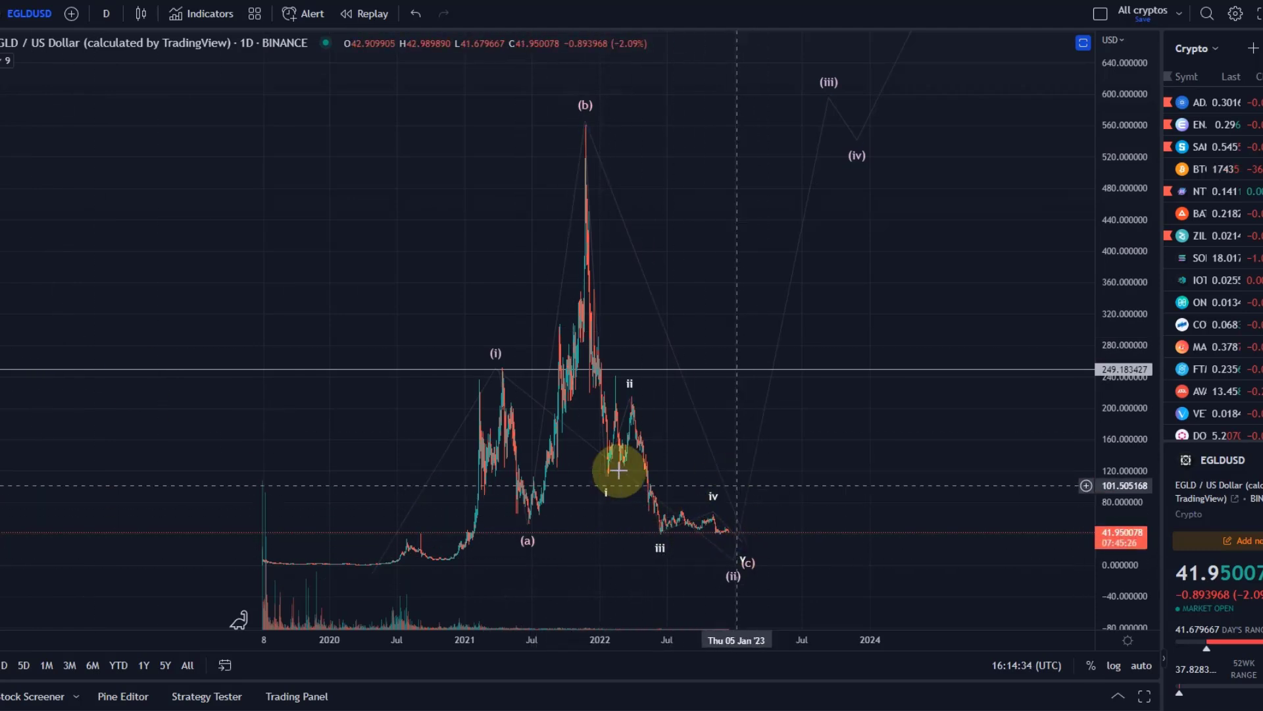
Examine the EGLDUSD daily wave count from the 2020 base through the (b) peak to the projected waves (iii), (iv) and (v)
drag(267, 232, 310, 224)
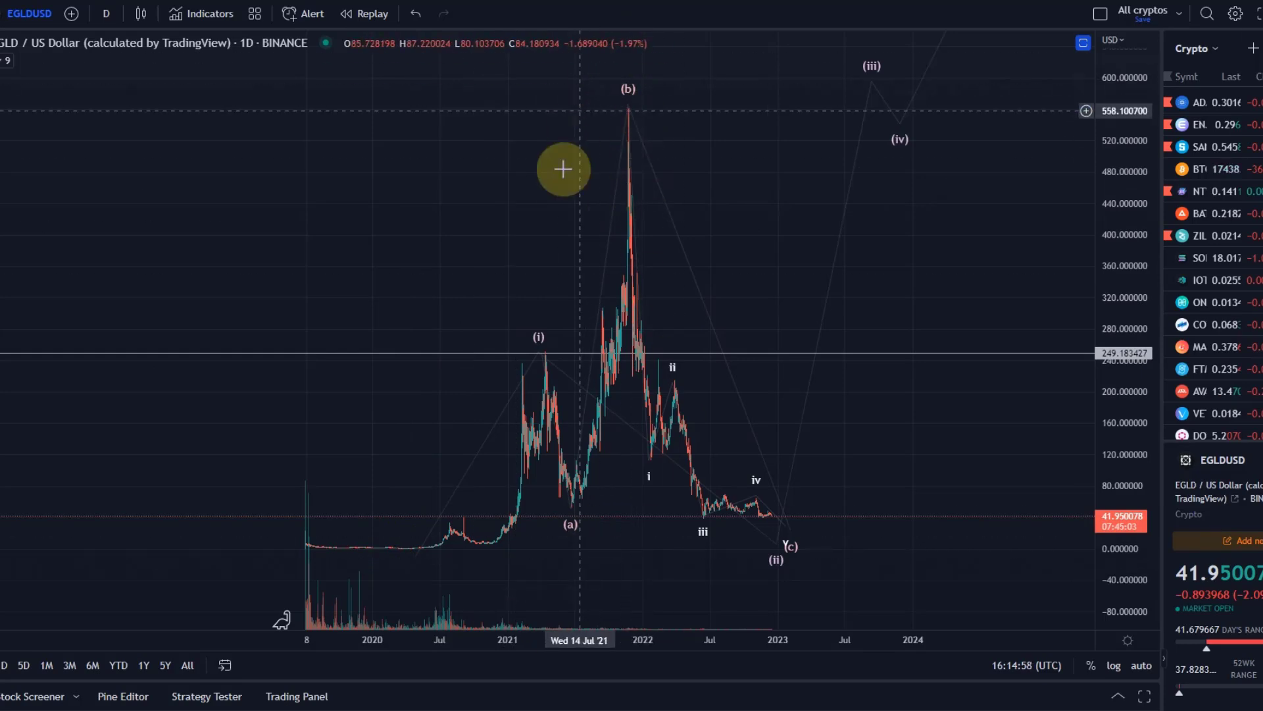
drag(1118, 132, 1180, 441)
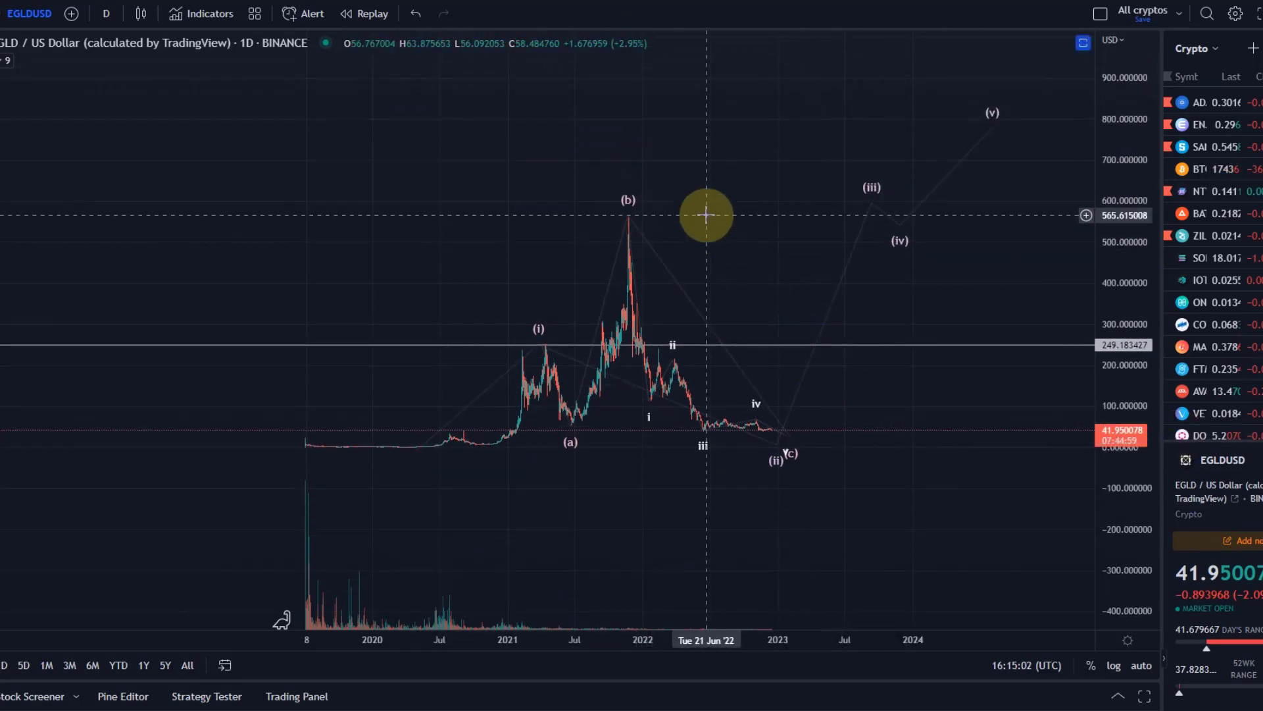
drag(706, 221, 819, 217)
scroll(625, 218, up, 5)
drag(691, 228, 758, 241)
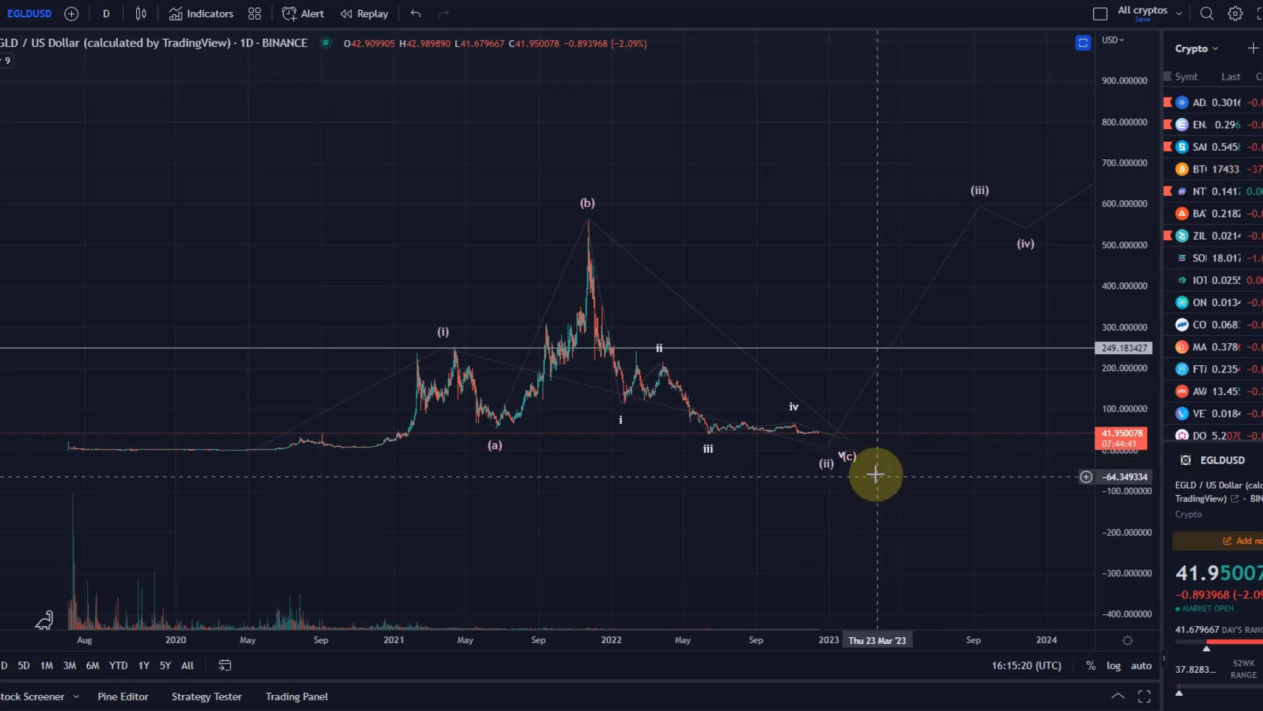
scroll(723, 513, down, 3)
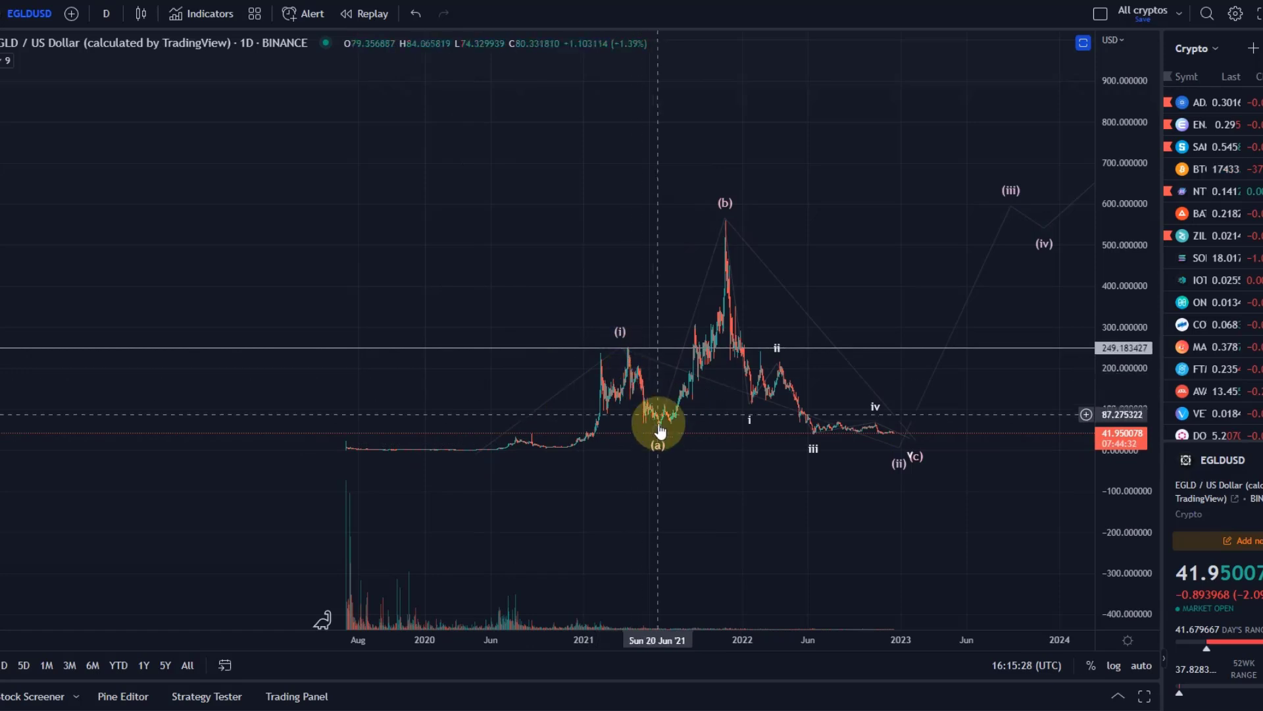
click(728, 220)
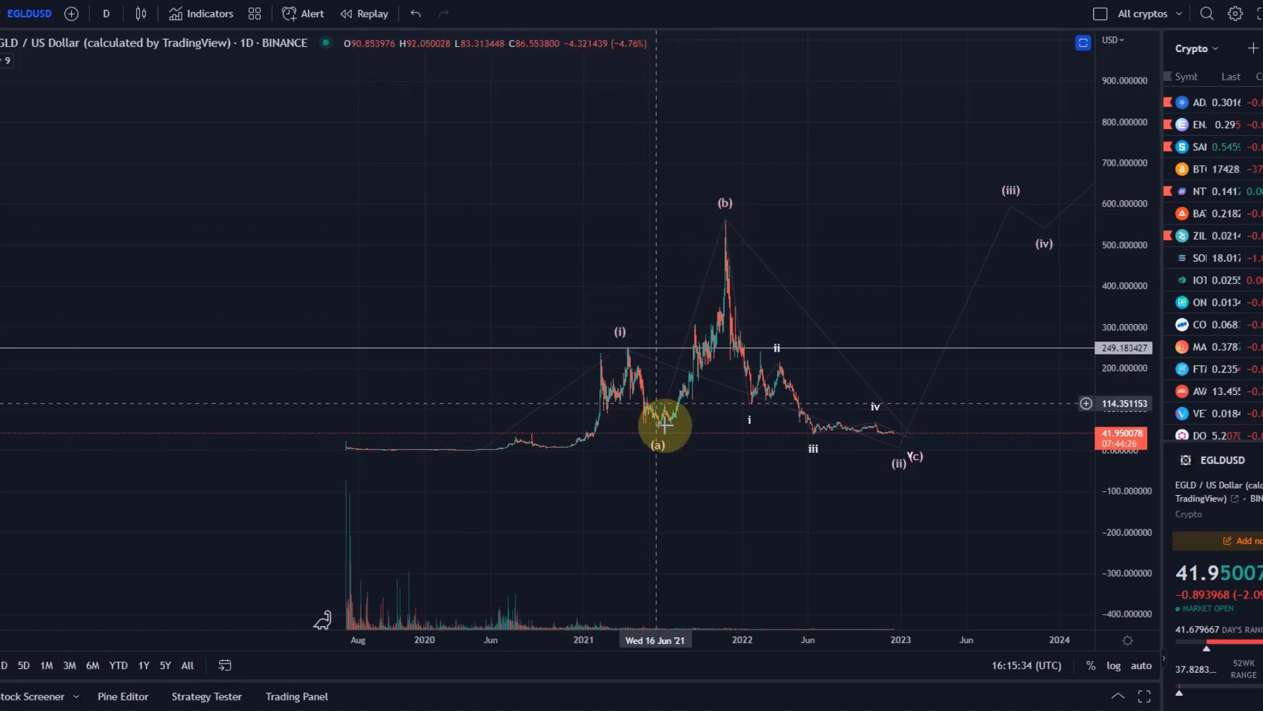
Examine the 2020–2022 lows at a closer price scale, and inspect the (a)-(b)-(c) correction against the full chart
drag(1122, 513, 1079, 316)
drag(815, 459, 781, 132)
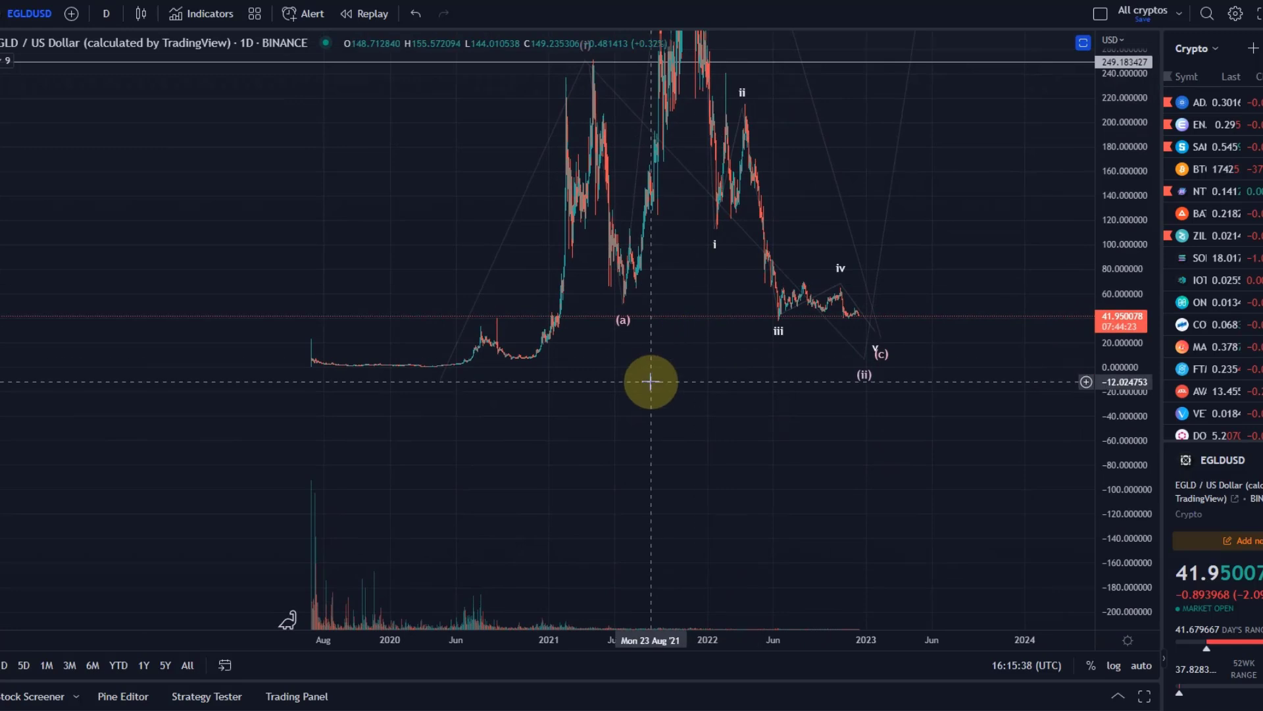
drag(1128, 550, 1094, 0)
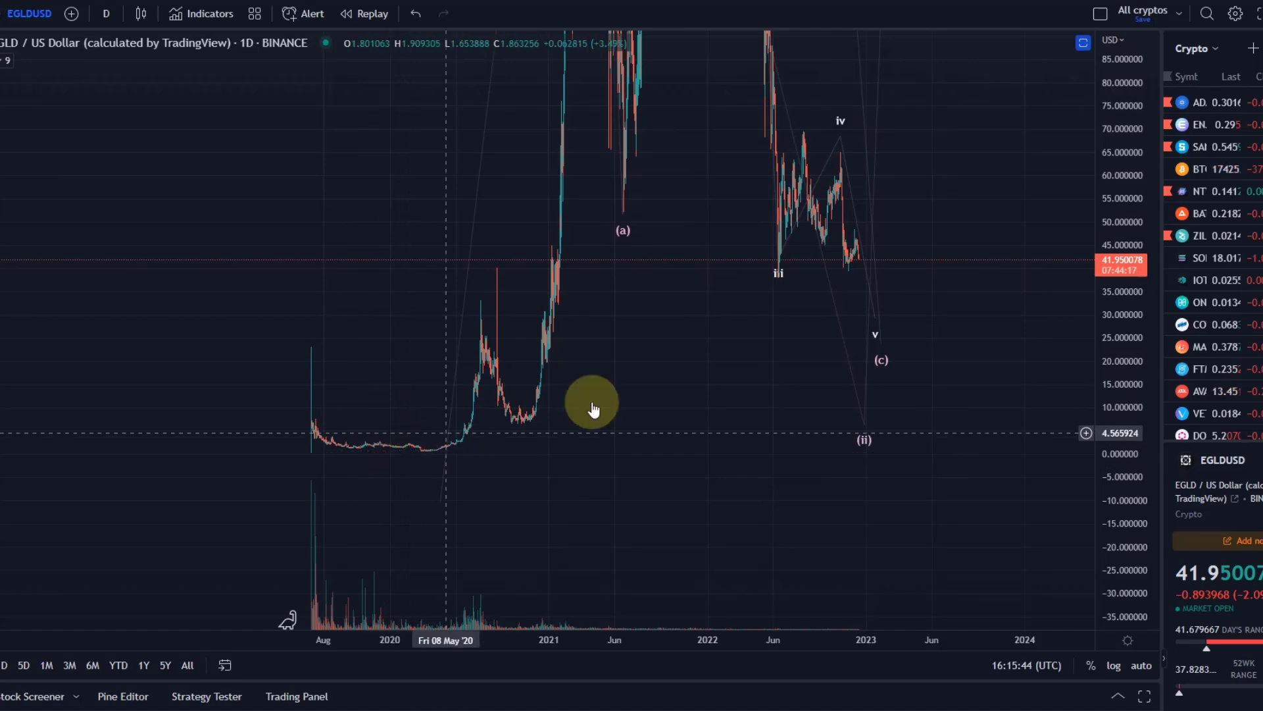
drag(1116, 147, 1092, 566)
drag(700, 379, 624, 551)
drag(927, 379, 981, 379)
drag(1126, 285, 1139, 441)
drag(828, 232, 890, 263)
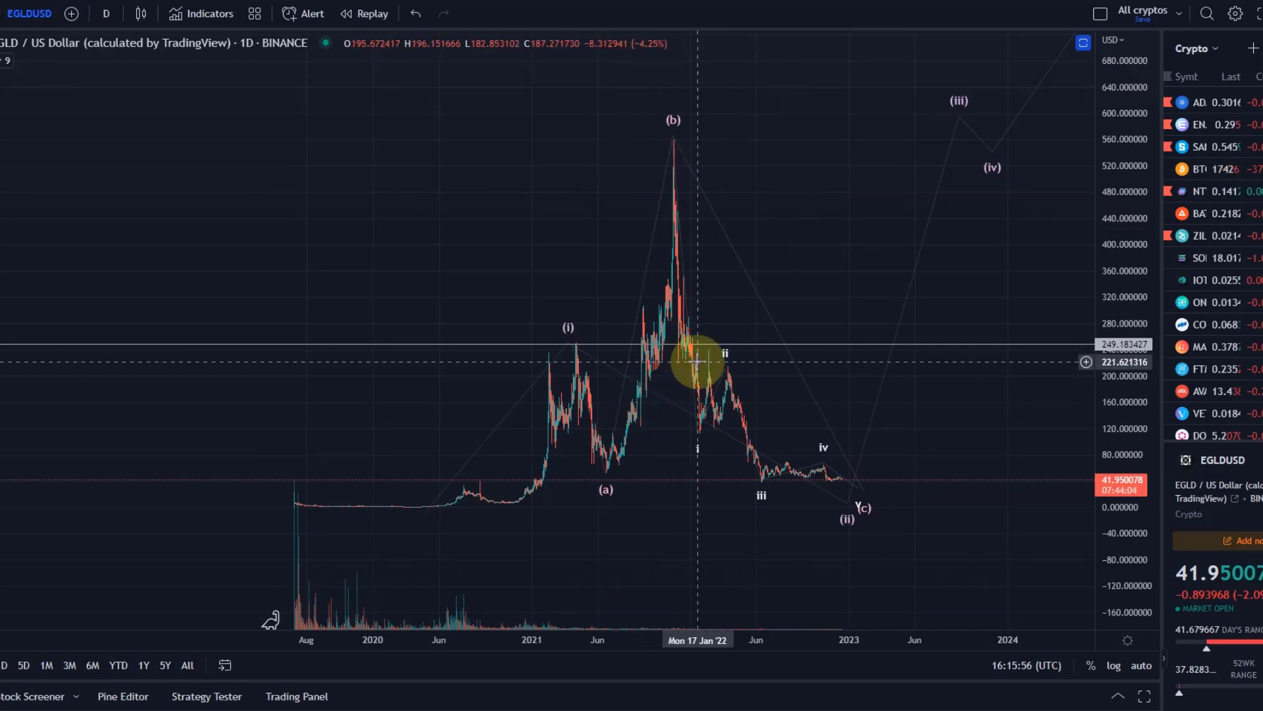
click(625, 392)
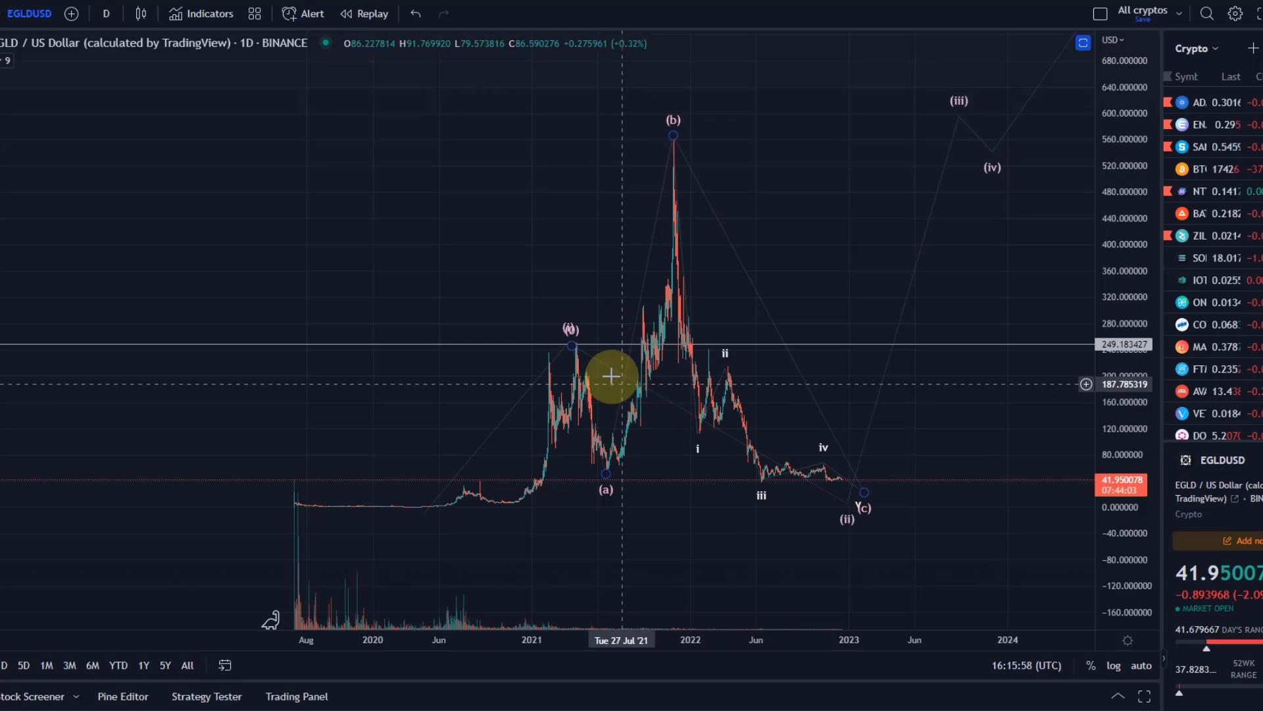
click(363, 349)
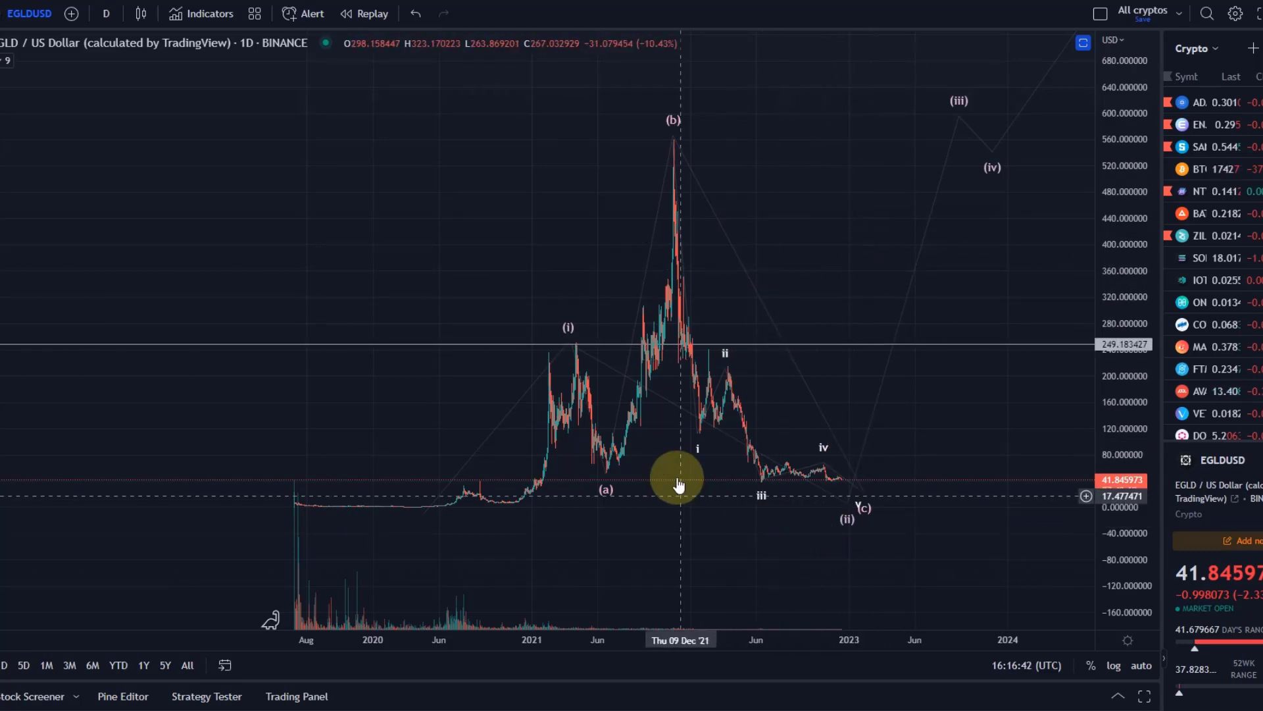
Brush a yellow path from the early-2020 base up to (i), down to (a) and up to (b), and undo it
drag(806, 230, 667, 248)
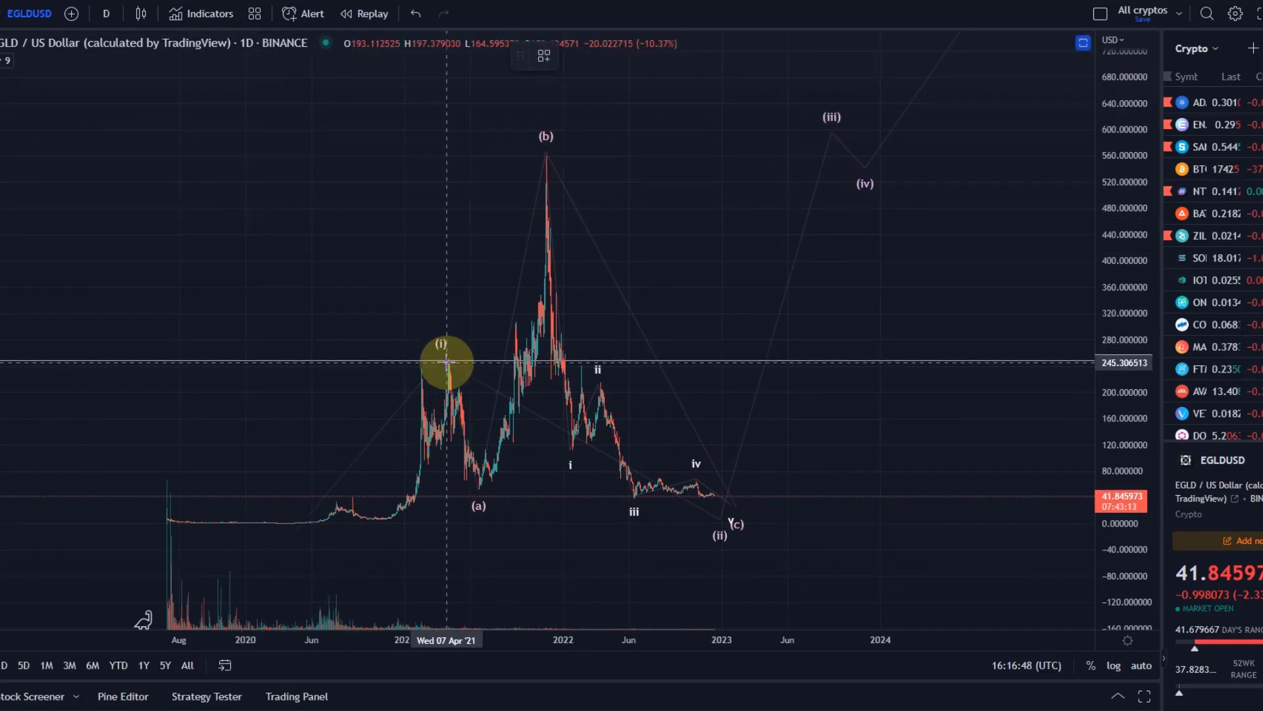
mouse_move(271, 523)
mouse_down()
mouse_move(355, 473)
mouse_move(445, 356)
mouse_up()
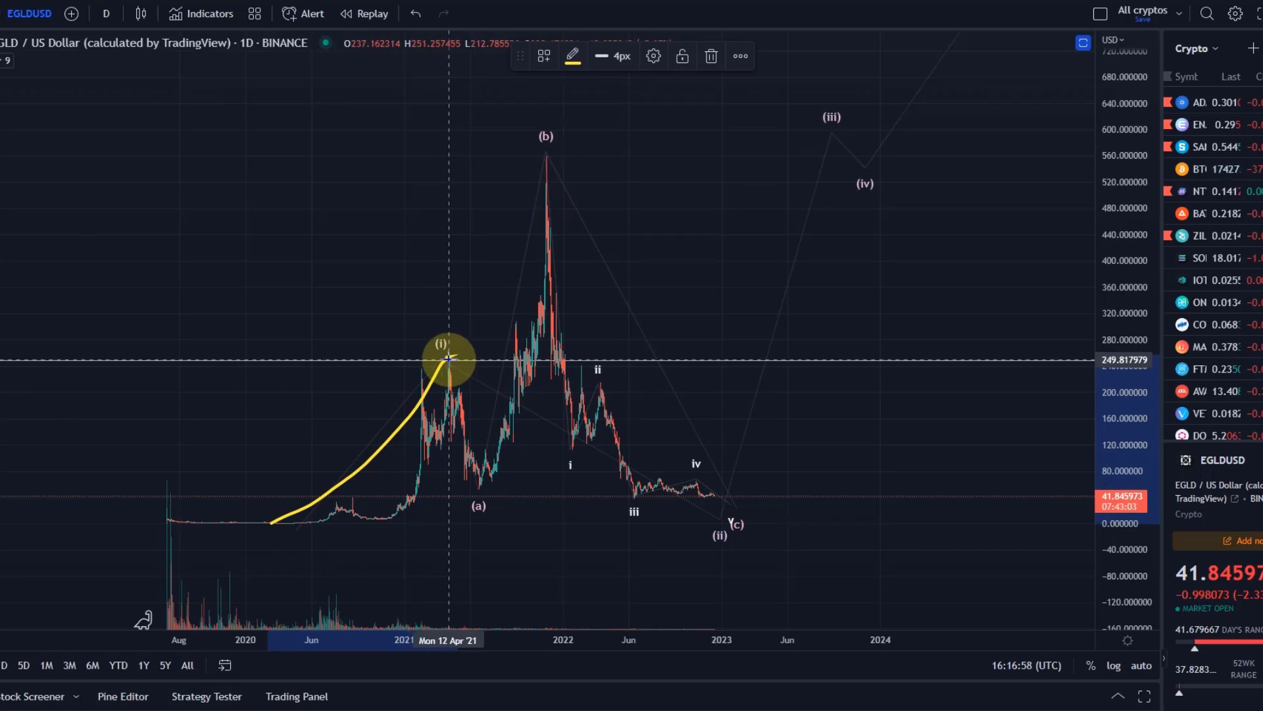
mouse_move(446, 362)
mouse_down()
mouse_move(477, 492)
mouse_move(491, 390)
mouse_move(545, 269)
mouse_move(556, 190)
mouse_move(543, 151)
mouse_up()
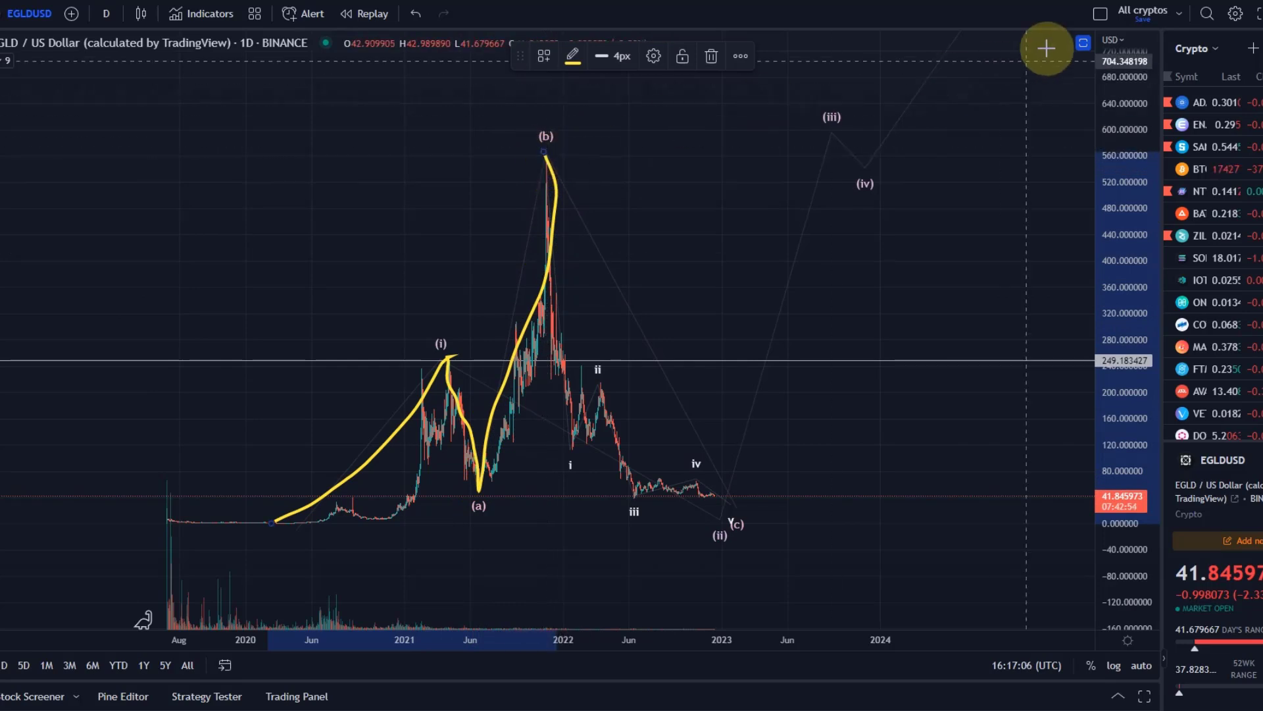
click(414, 13)
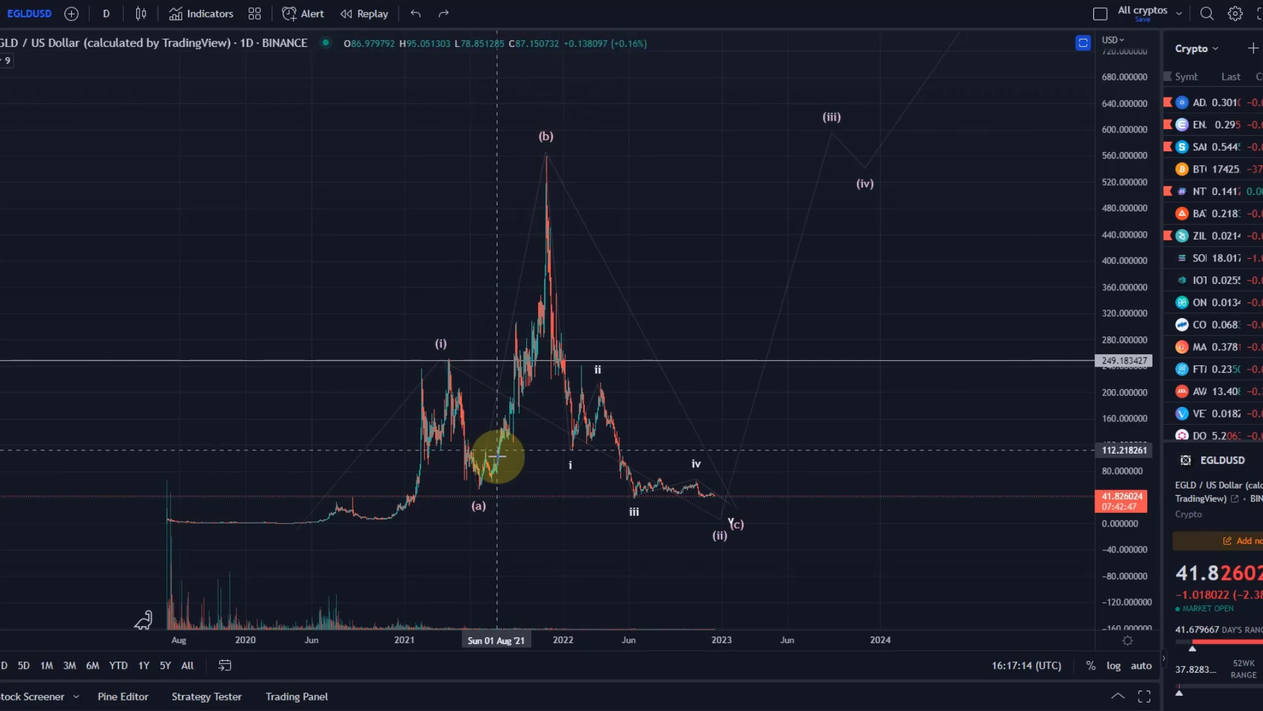
Brush yellow paths from (a) through (b) to (ii) and from the mid-2020 base through (i), (a) and (b), and remove them
drag(482, 492, 540, 155)
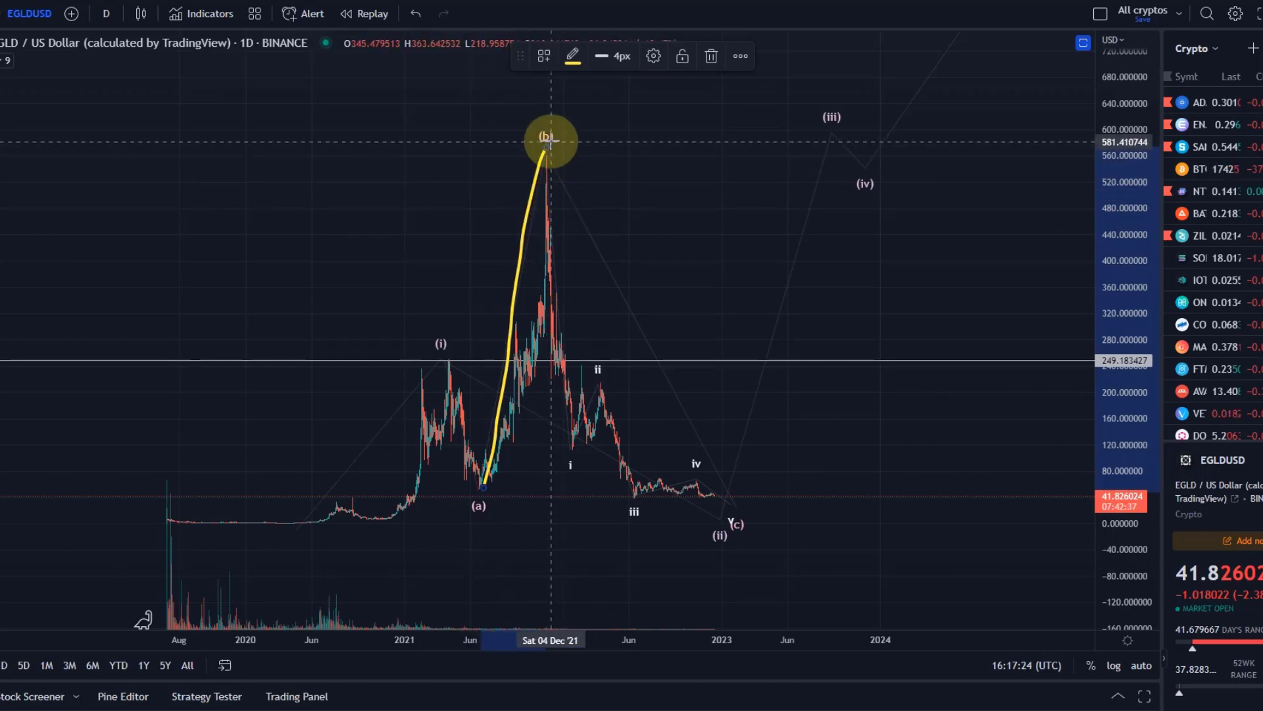
drag(546, 138, 724, 520)
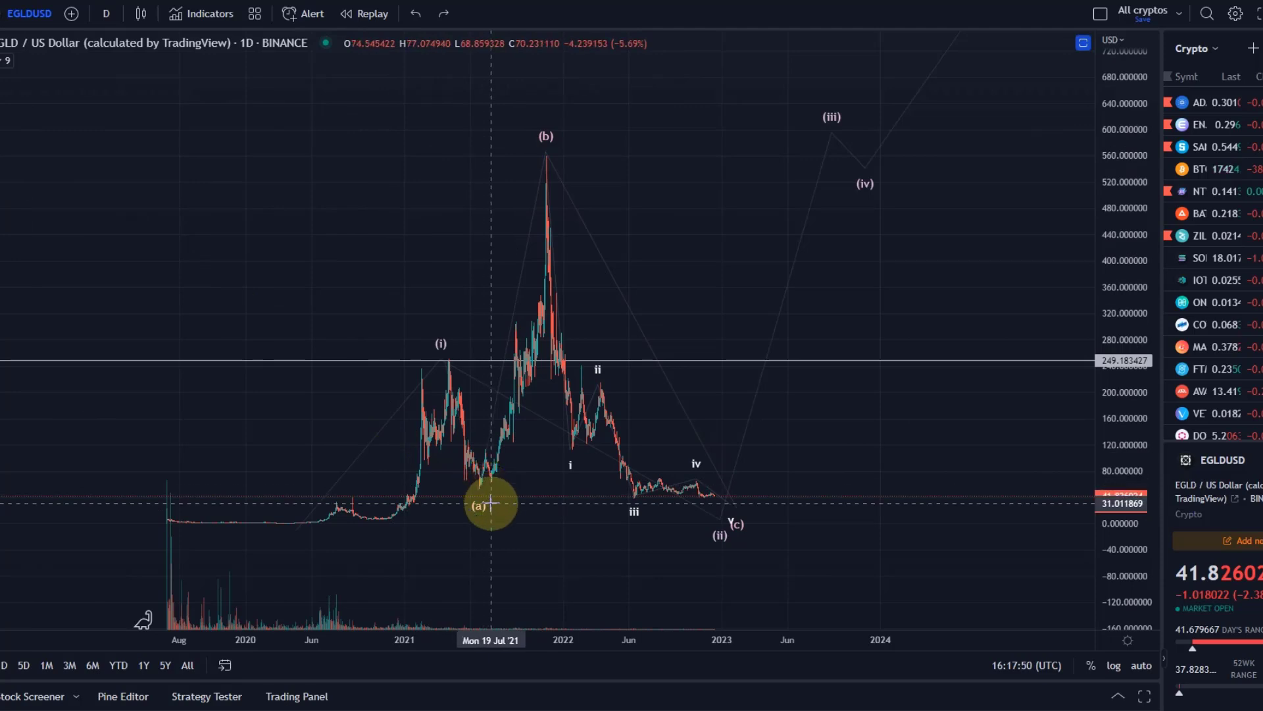
mouse_move(319, 519)
mouse_down()
mouse_move(361, 503)
mouse_move(442, 367)
mouse_move(474, 471)
mouse_move(525, 333)
mouse_move(537, 135)
mouse_move(545, 297)
mouse_move(578, 391)
mouse_up()
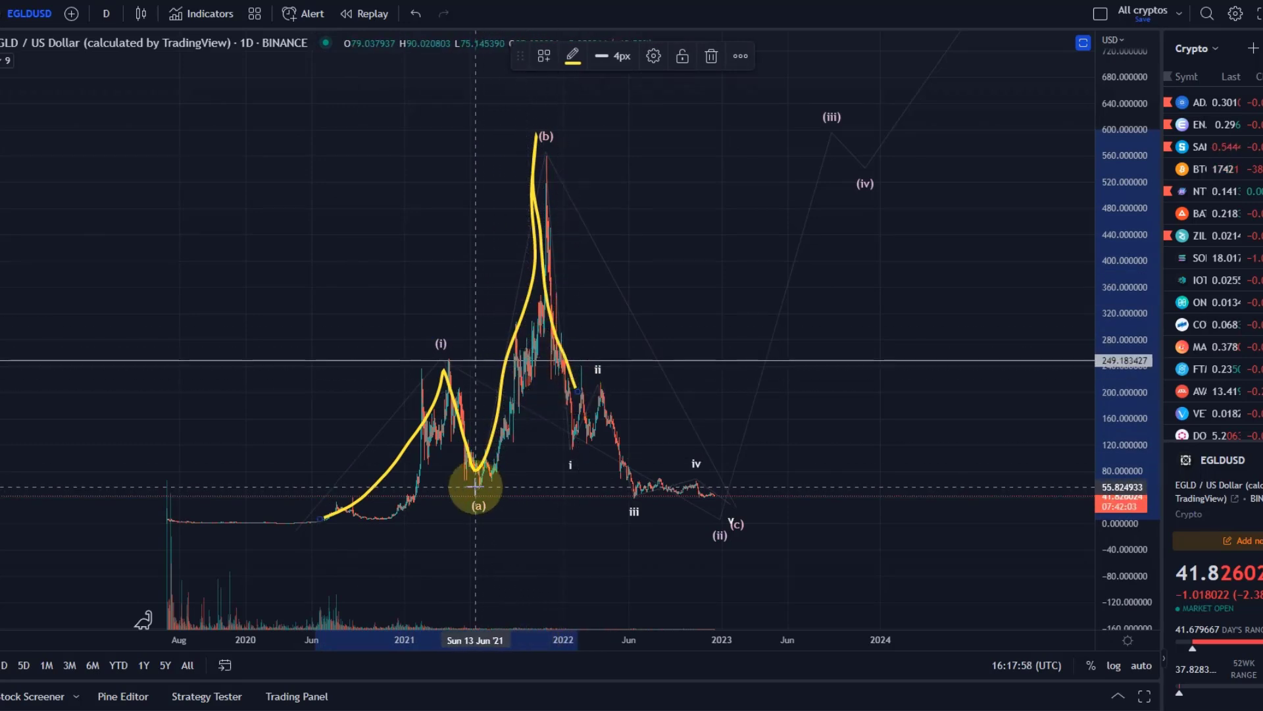
key(Delete)
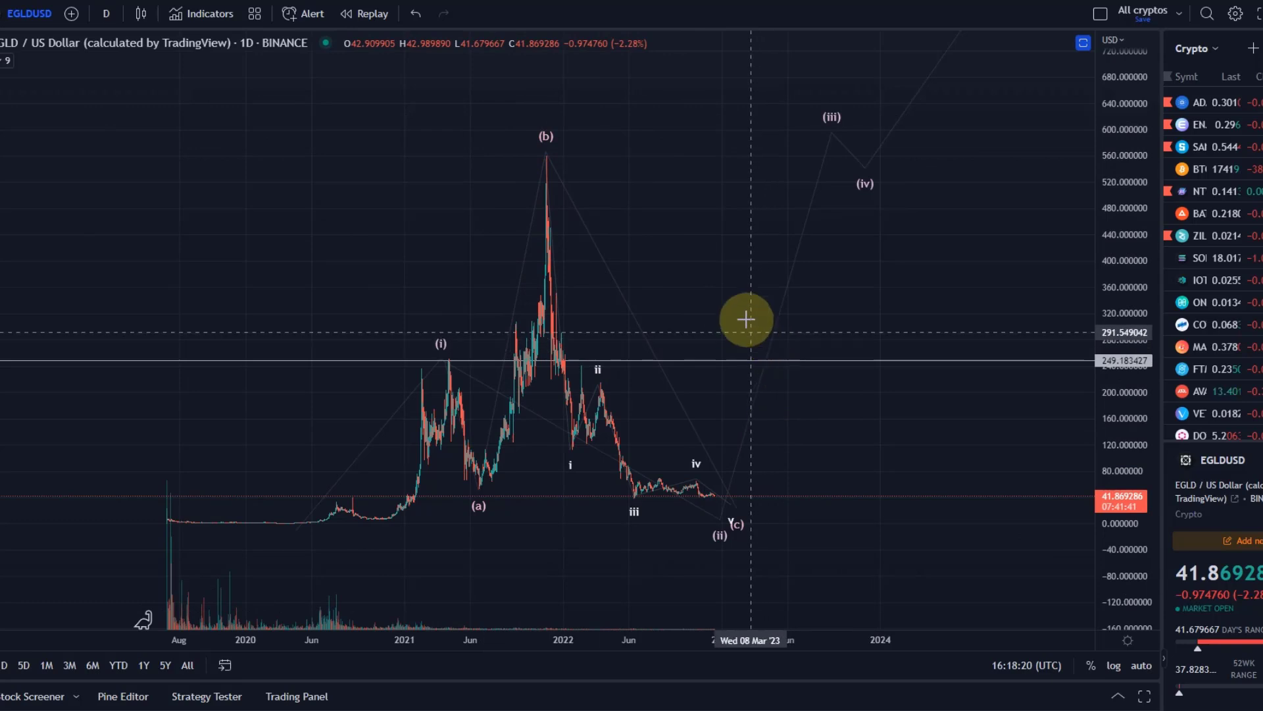
Display the price axis on a logarithmic scale and frame the full EGLDUSD history with its wave labels
click(1113, 665)
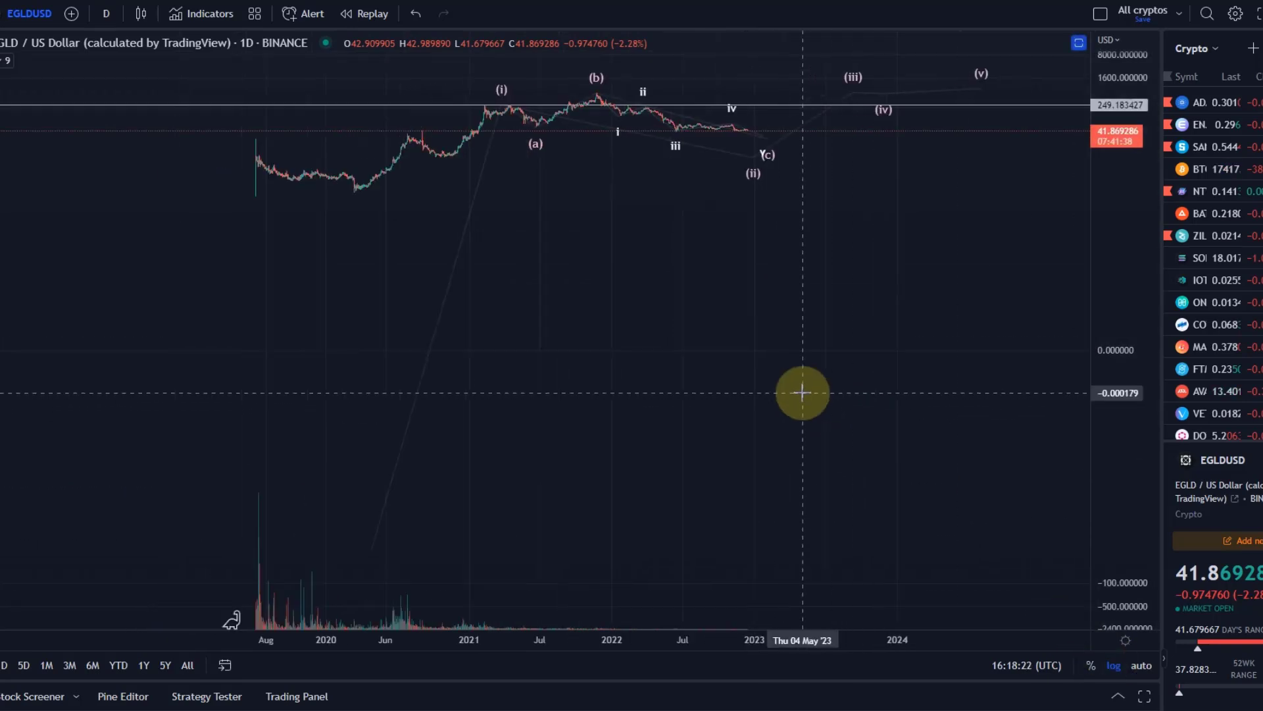
drag(1127, 281, 1119, 33)
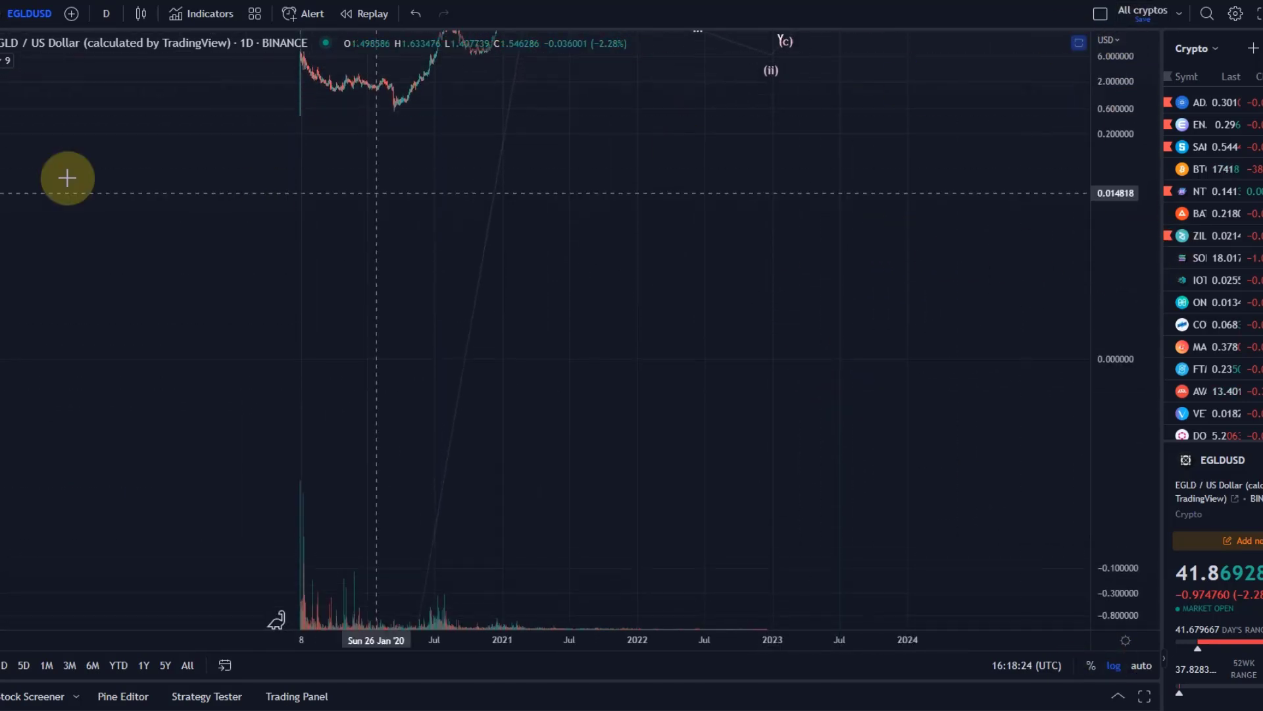
drag(377, 235, 521, 550)
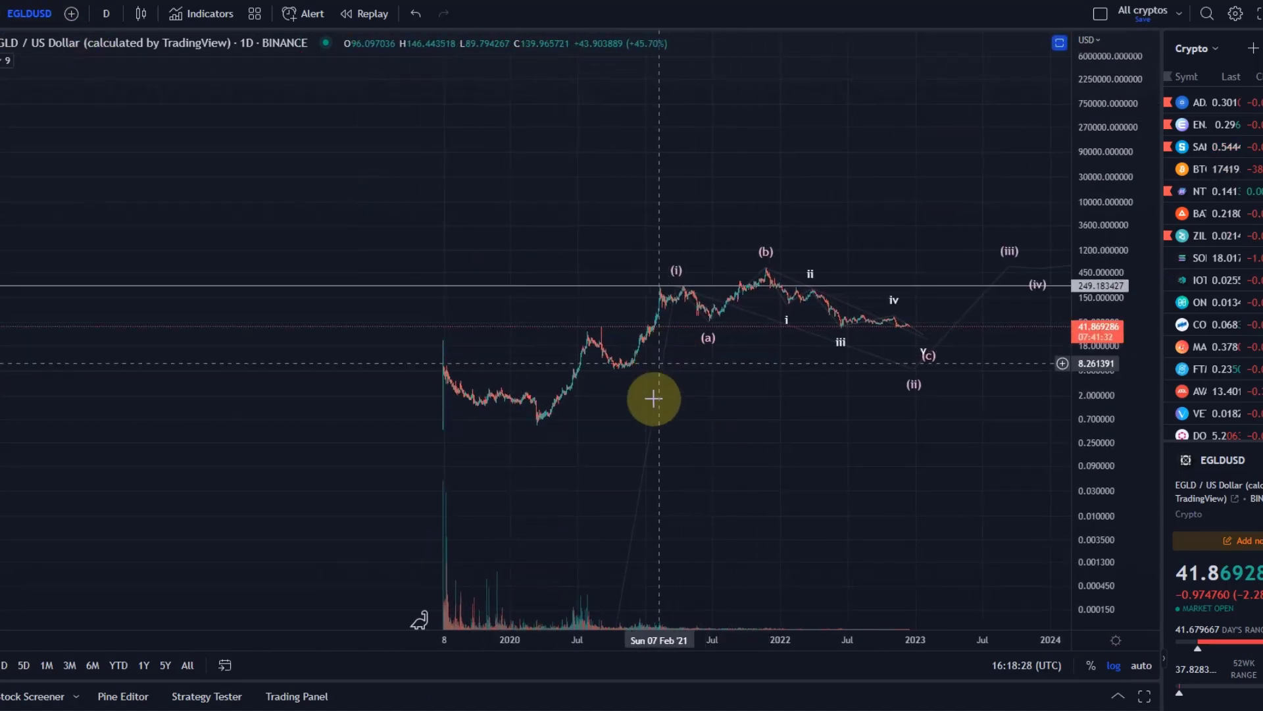
scroll(654, 408, up, 3)
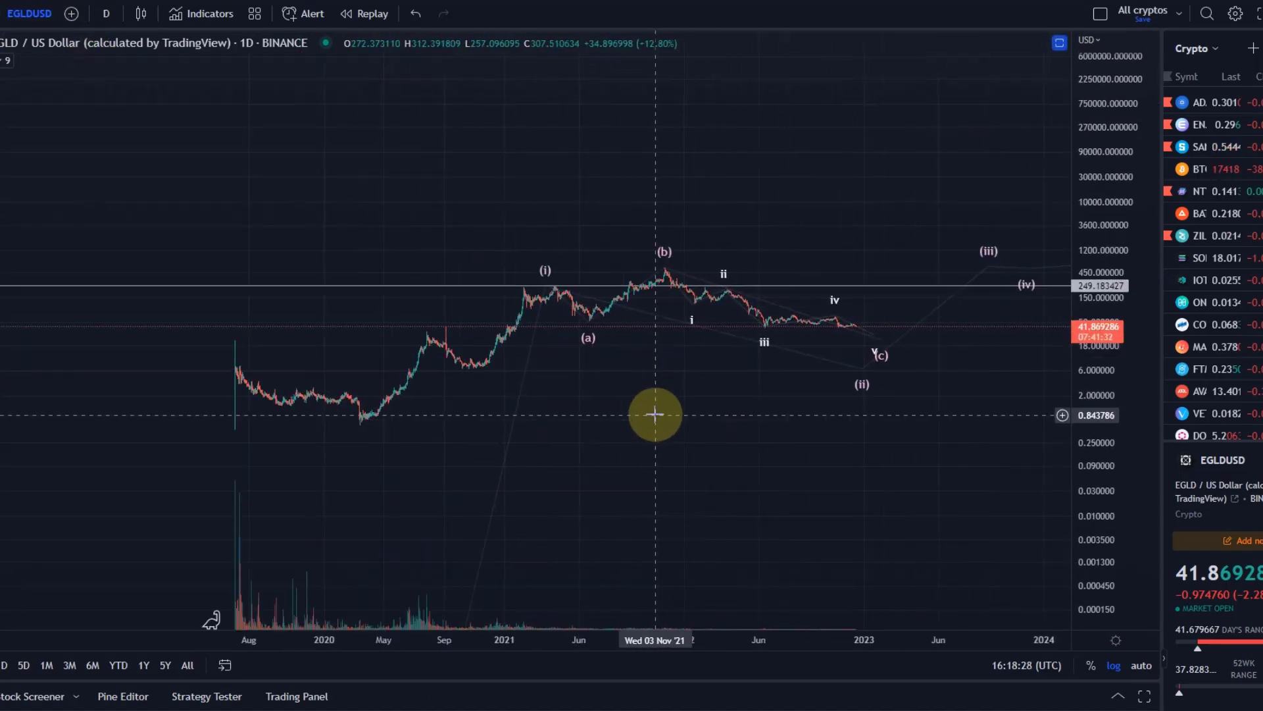
Move the impulse drawing's wave (i) point above the April 2021 high, to about 440 USD
click(570, 279)
drag(560, 279, 554, 286)
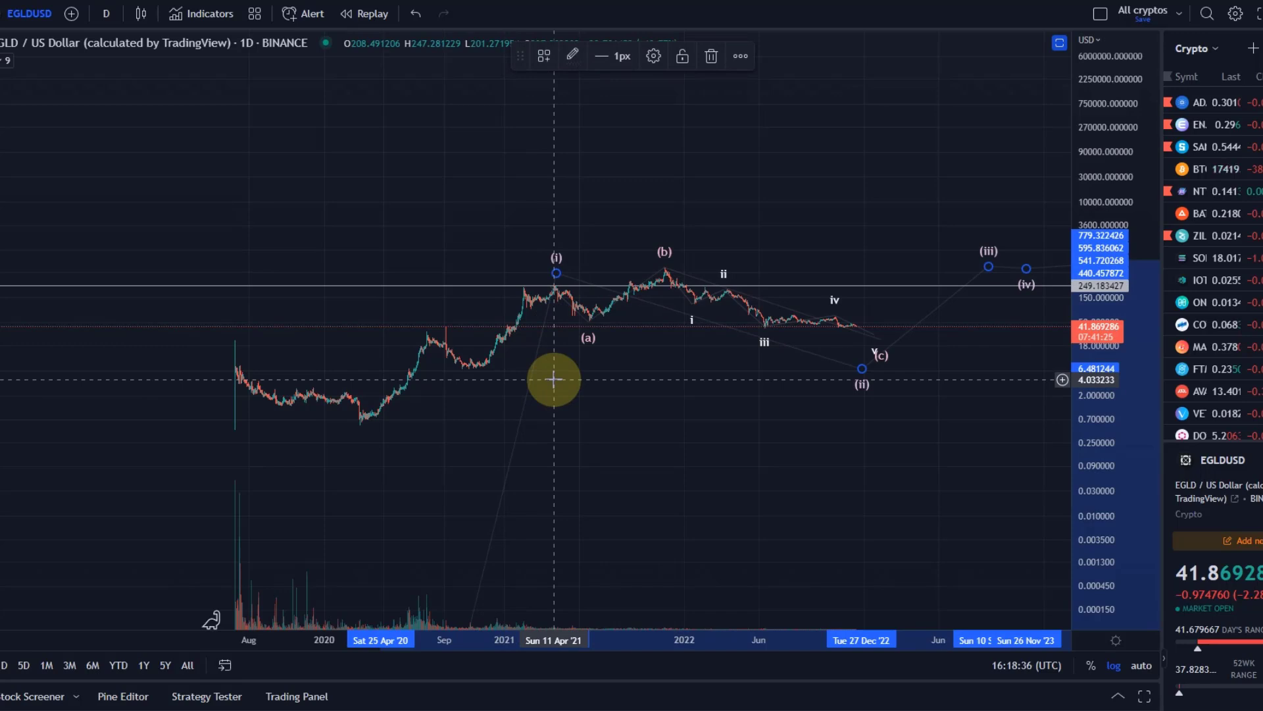
drag(715, 407, 666, 405)
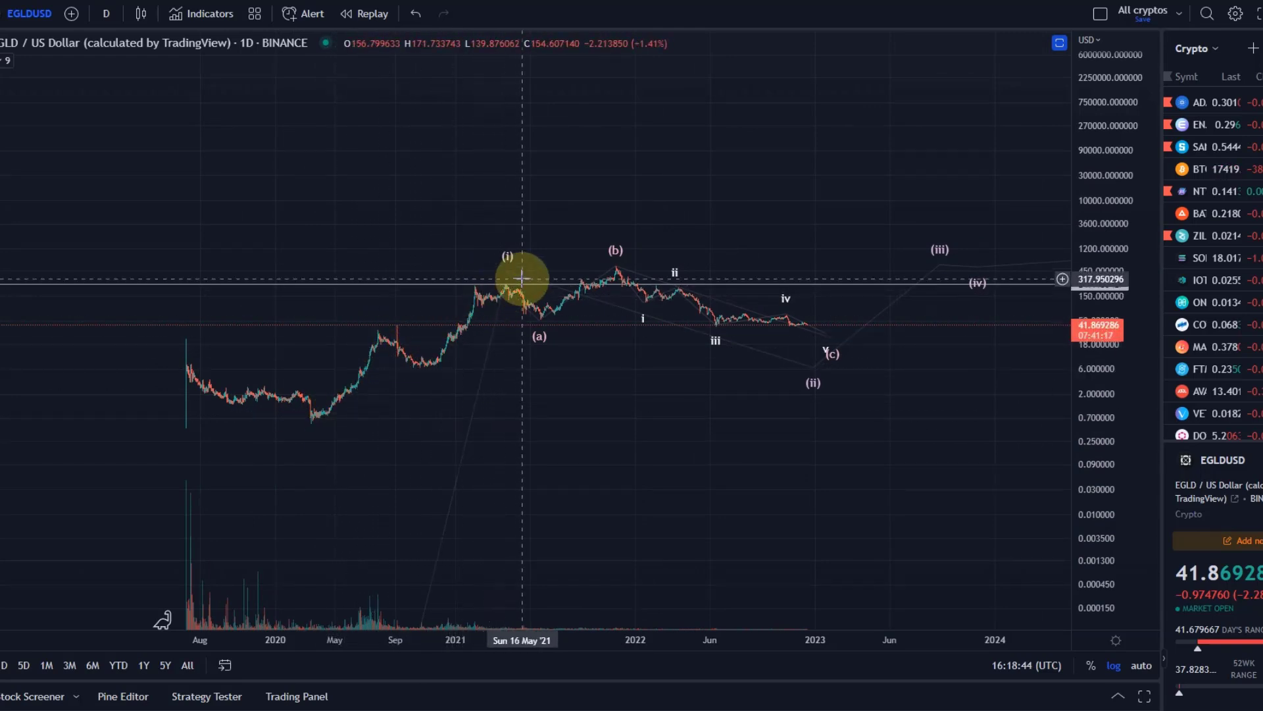
click(500, 287)
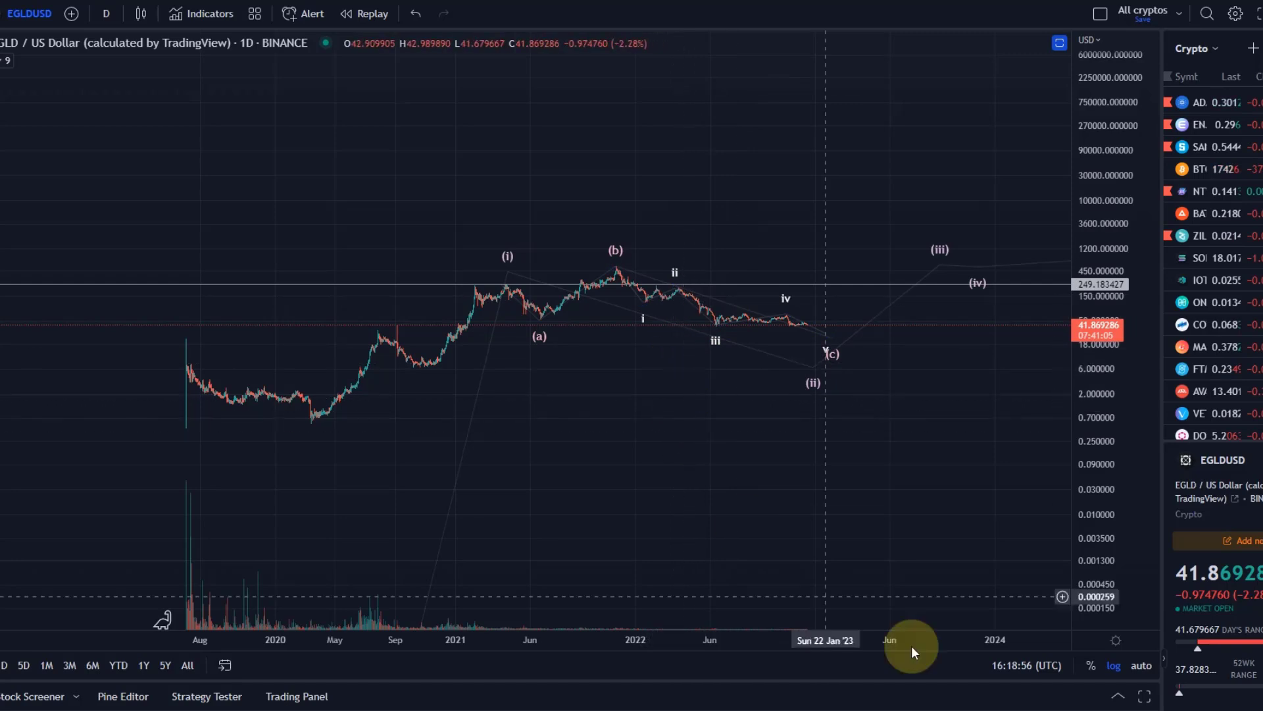
Return the price axis to linear auto-fit scaling and move the wave (i) point to about 274 USD on 1 April 2021
click(1113, 666)
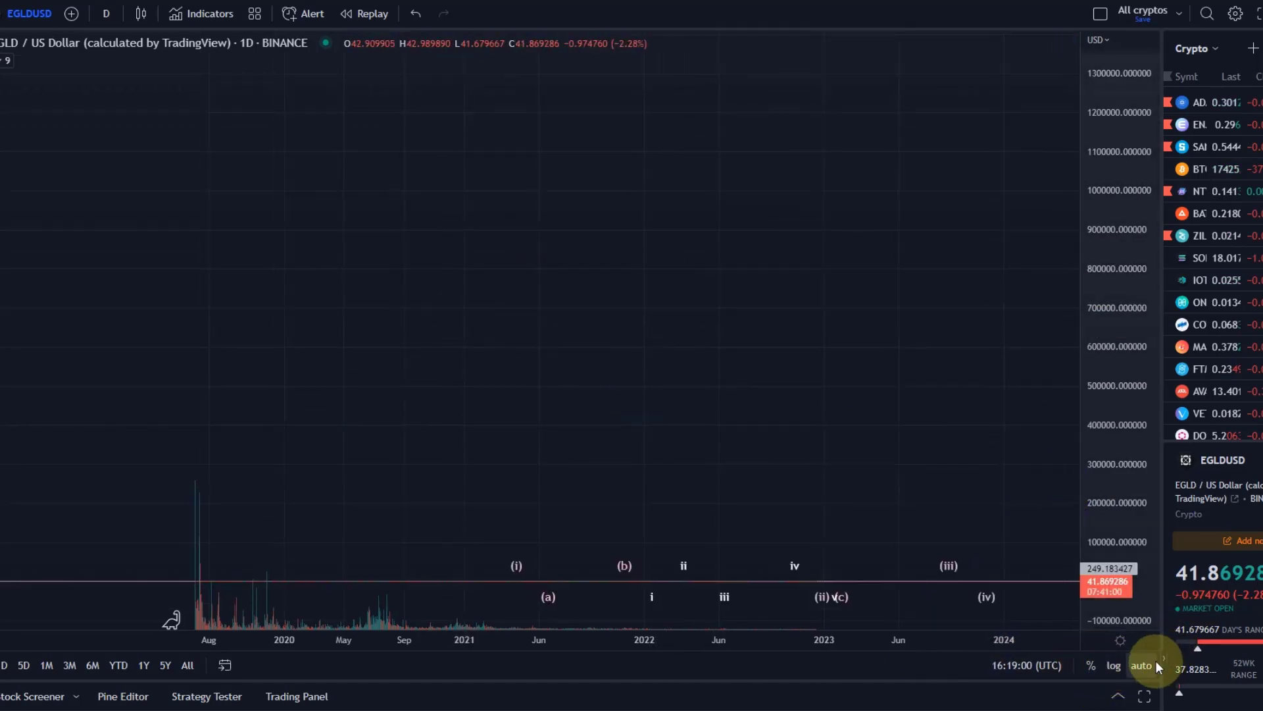
click(1145, 665)
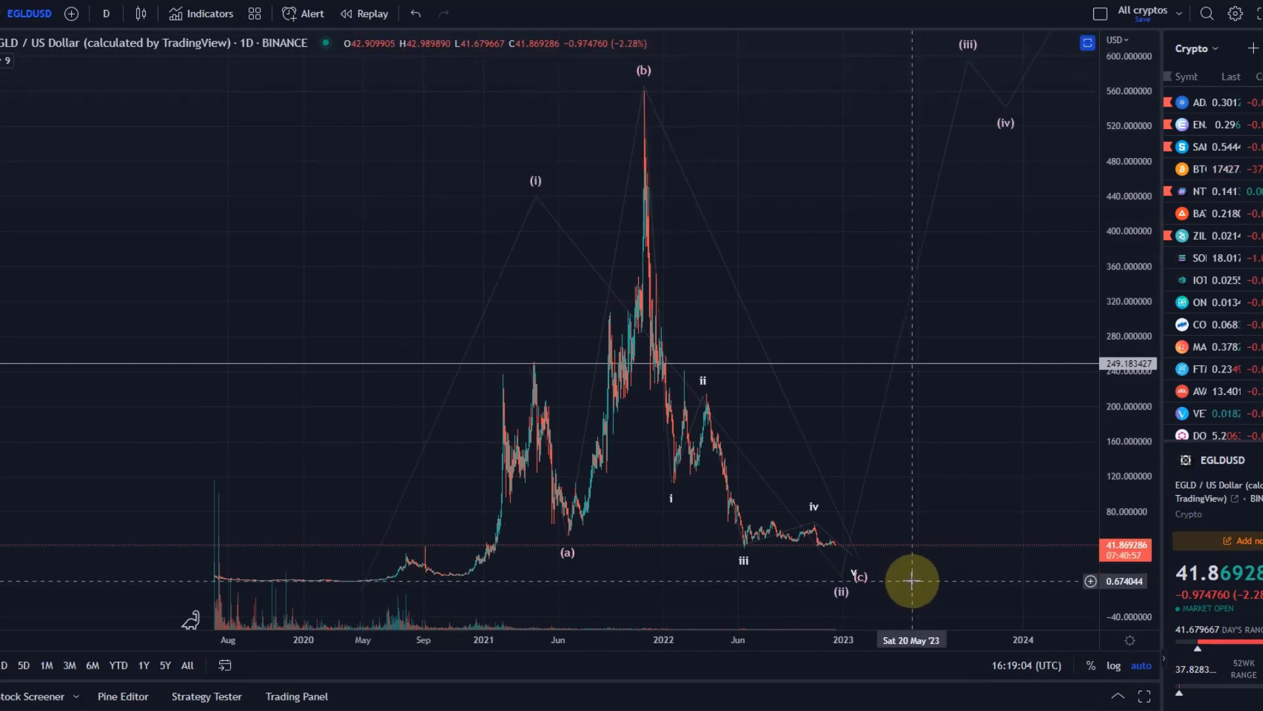
drag(534, 196, 529, 343)
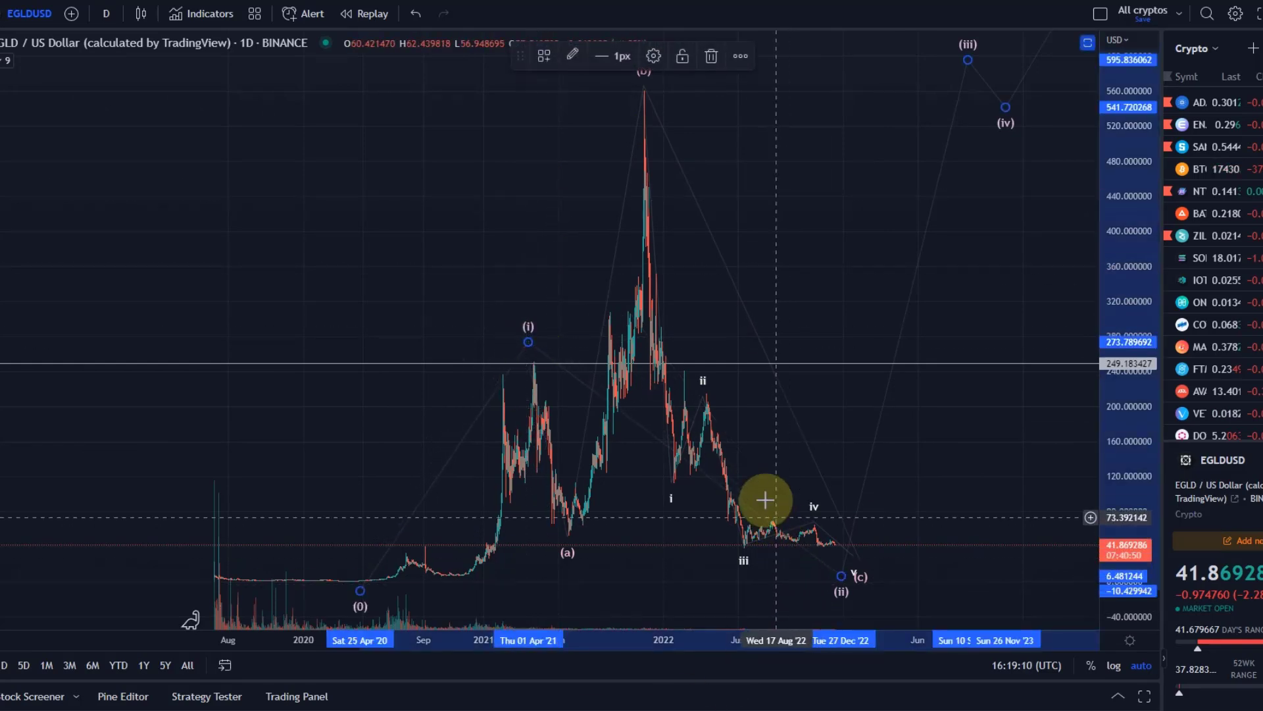
Move the white impulse drawing's wave ii point to the earlier peak at about 243 USD on 15 February 2022
drag(1111, 253, 1105, 402)
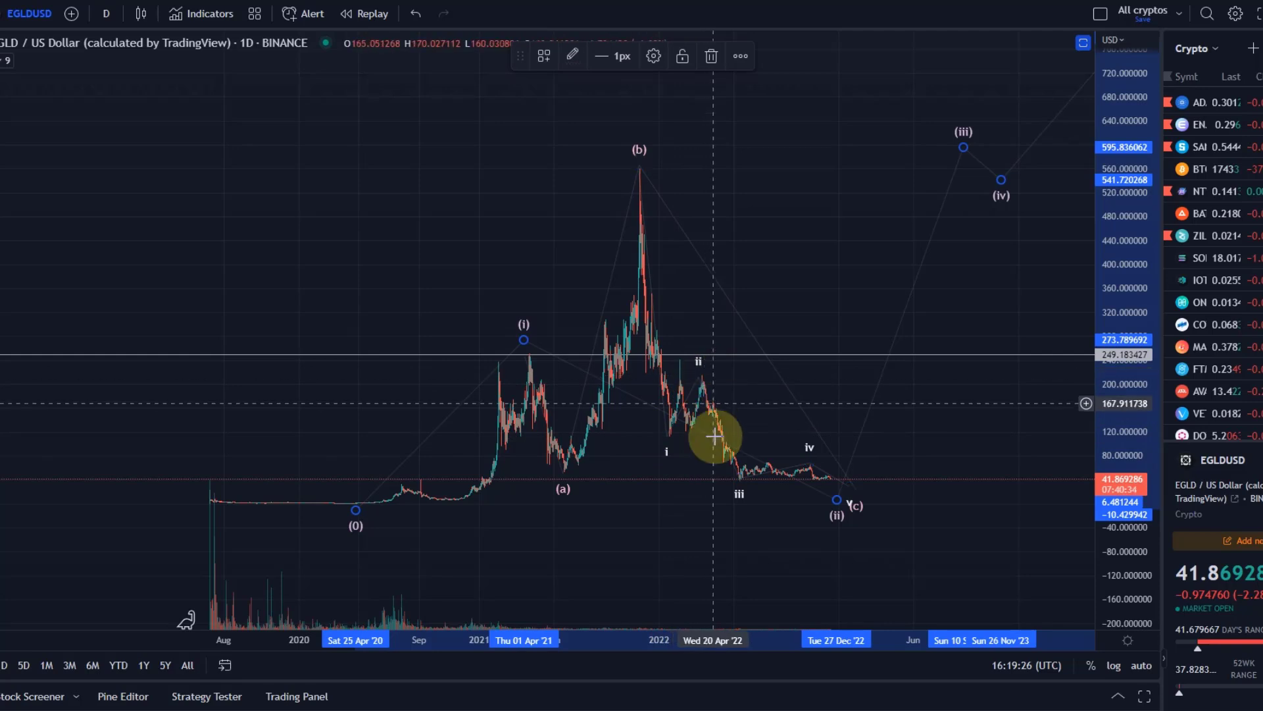
click(689, 372)
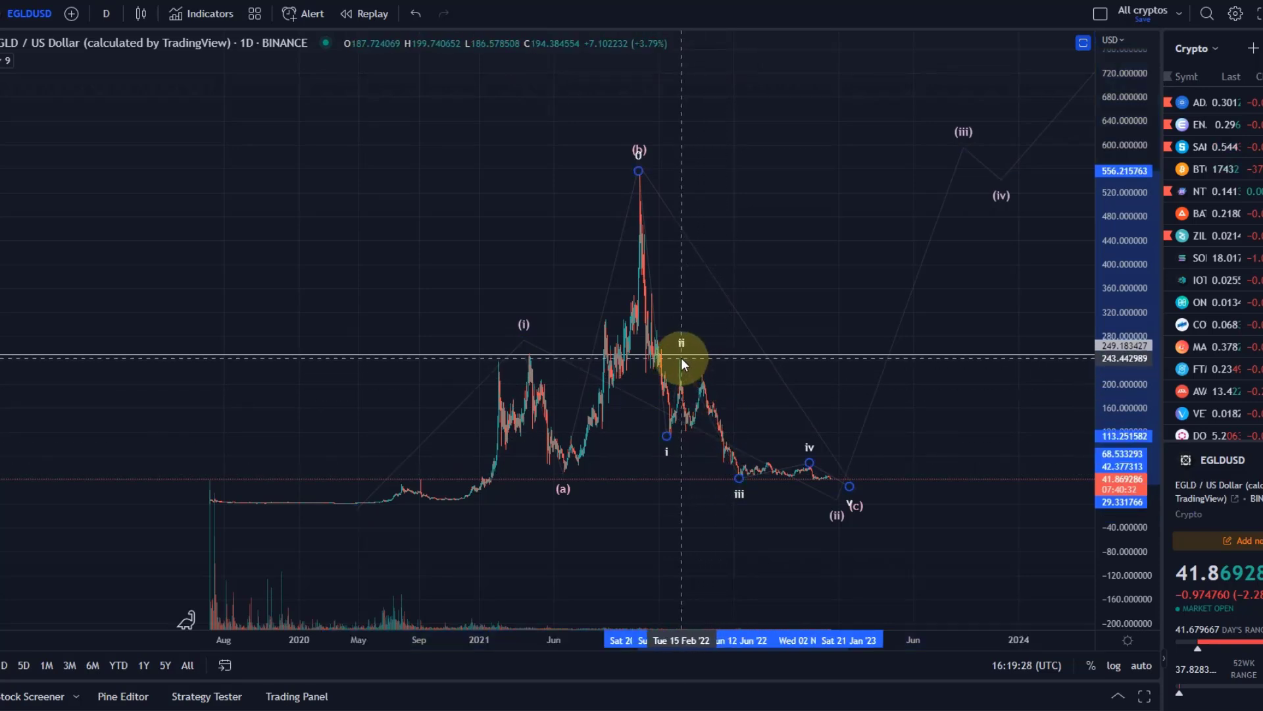
click(681, 362)
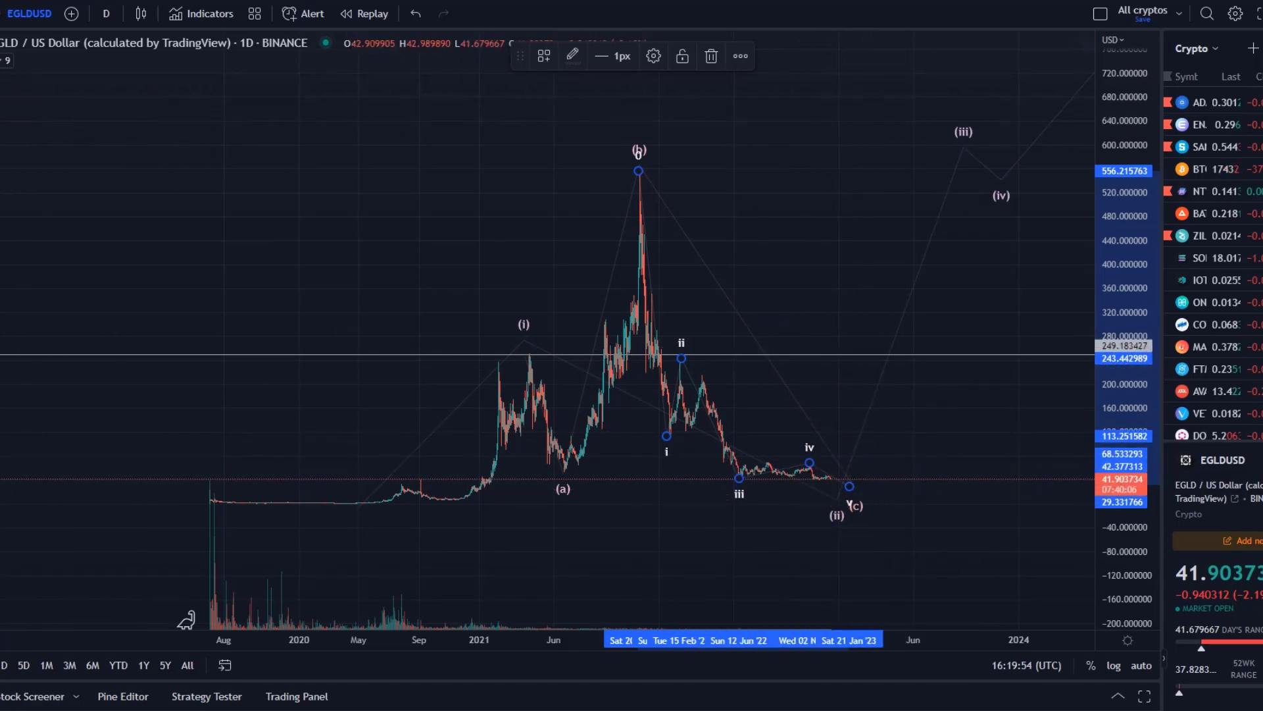
Trace the rise from March 2020 through the April 2021 high and mid-2021 low to the (b) peak with the Brush, and remove the stroke
click(1, 197)
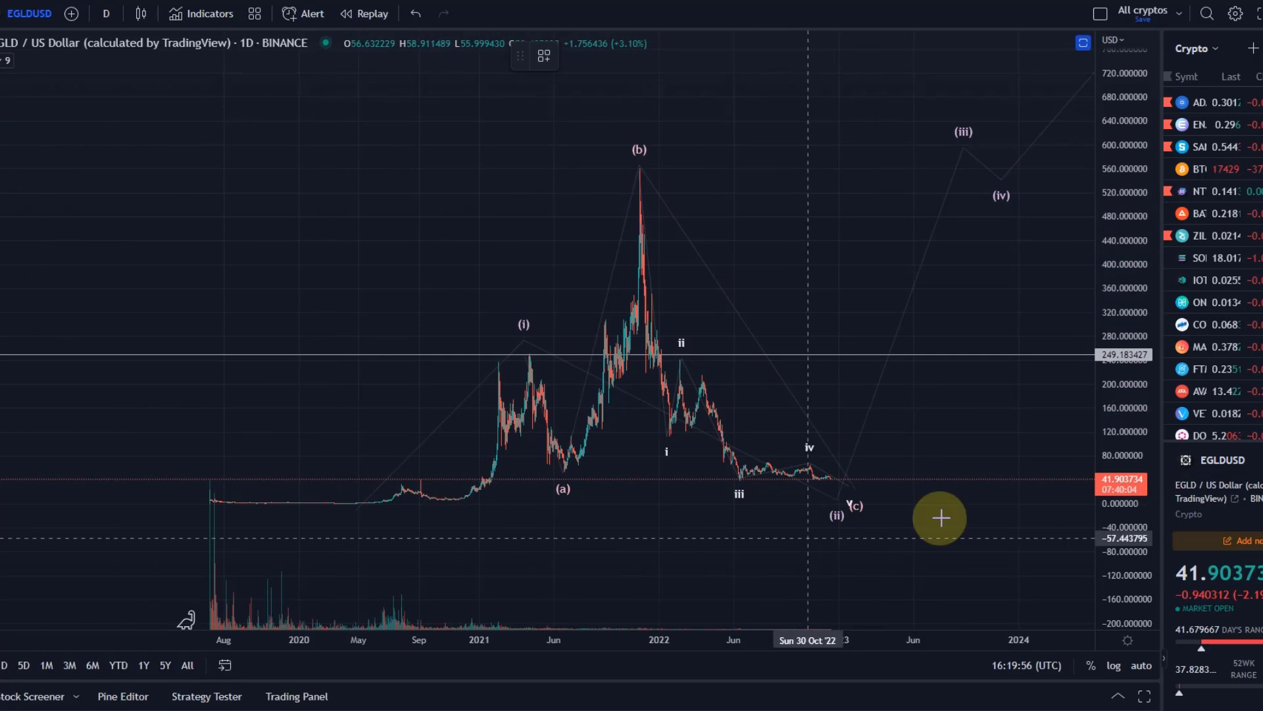
drag(1141, 533, 1126, 423)
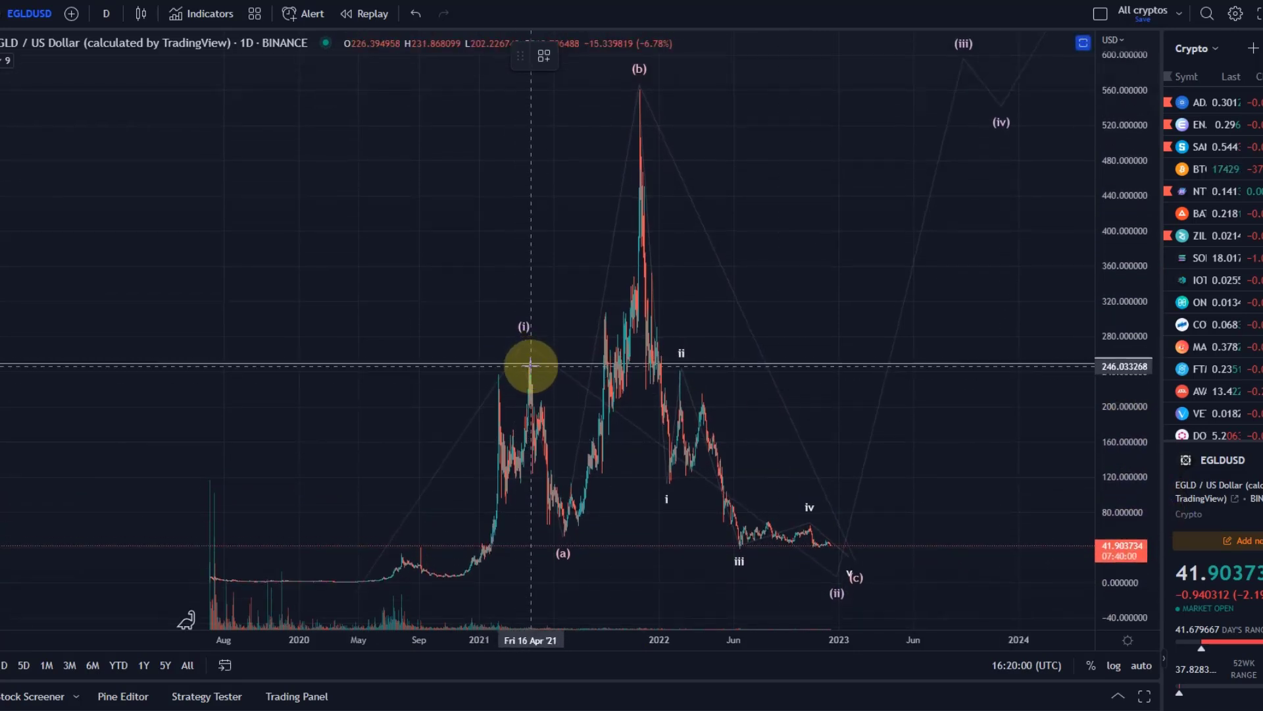
drag(1119, 299, 1099, 467)
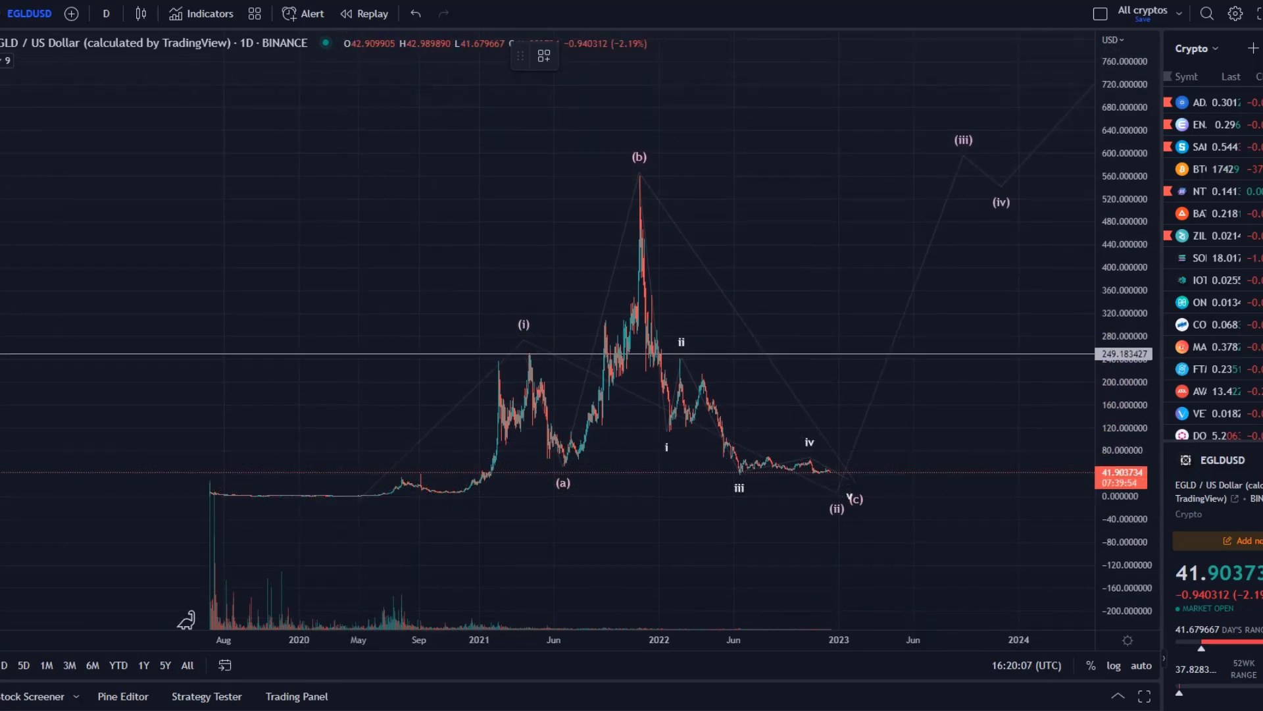
click(0, 134)
click(0, 201)
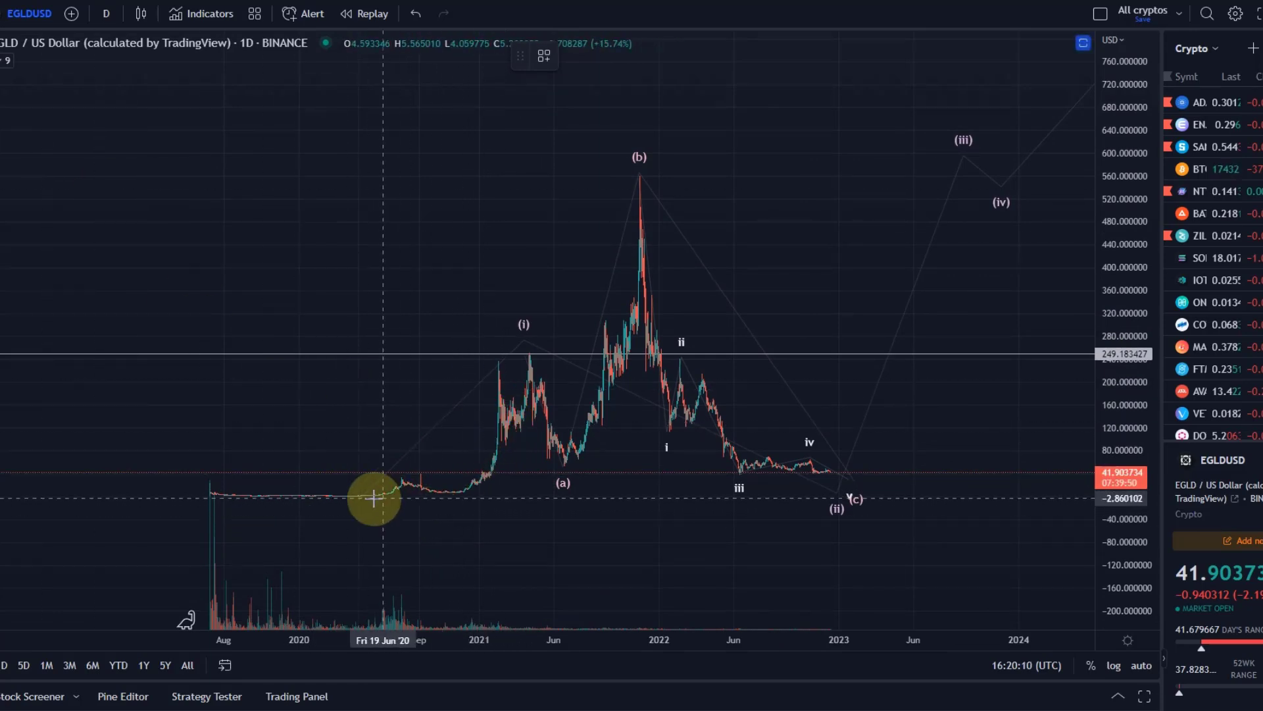
mouse_move(341, 496)
mouse_down()
mouse_move(406, 475)
mouse_move(444, 498)
mouse_move(484, 450)
mouse_move(532, 340)
mouse_move(564, 450)
mouse_move(648, 166)
mouse_up()
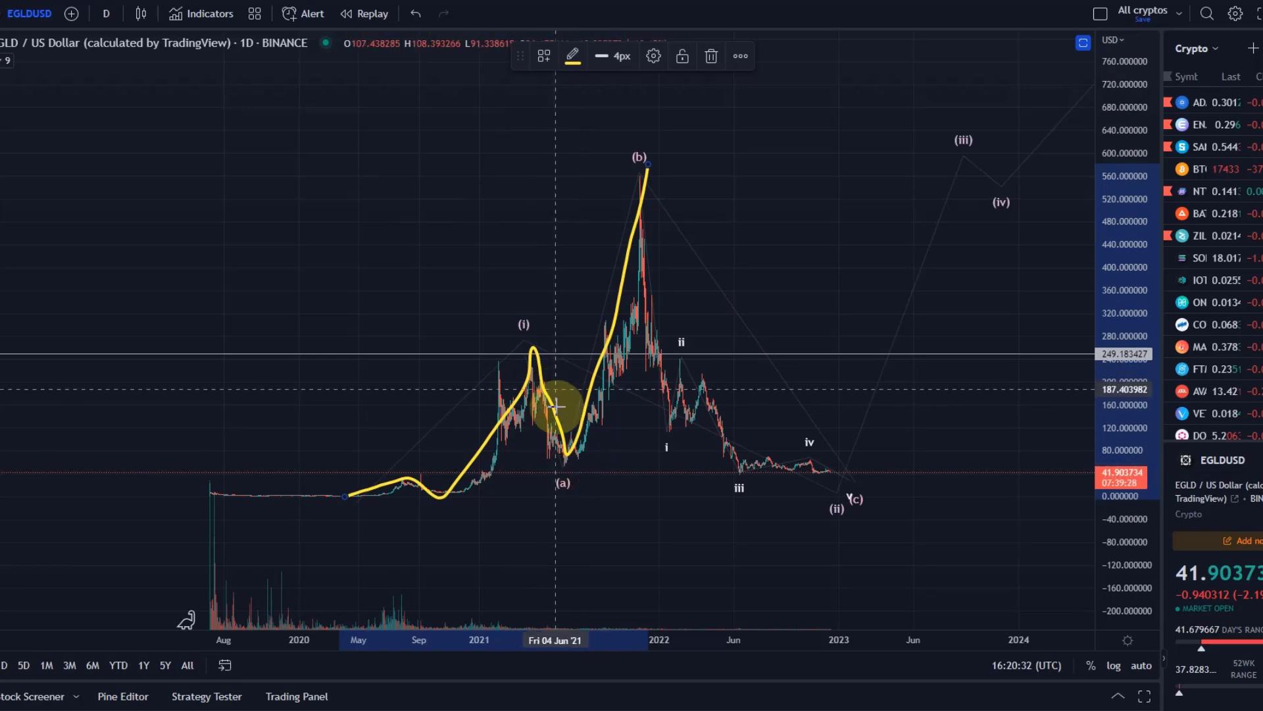
key(Delete)
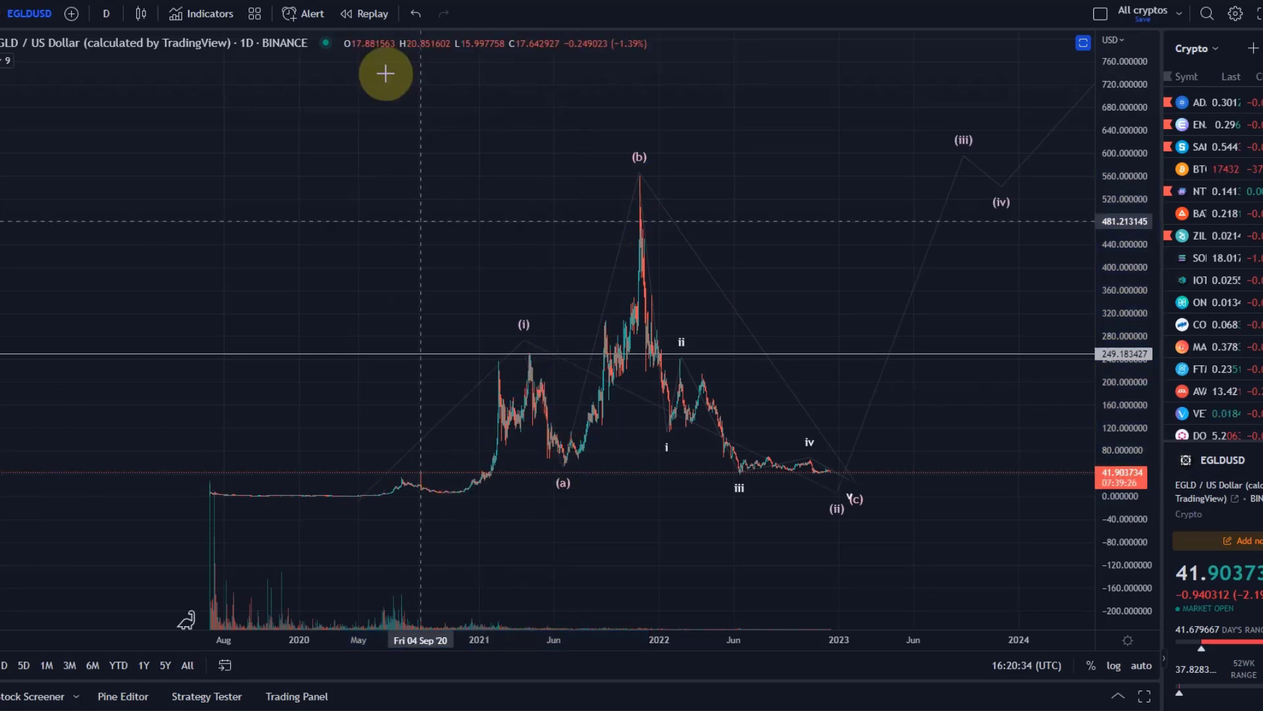
Place a Fib Retracement from about 4.9 USD on 28 July 2020 to about 240 USD in October 2021, and delete it
click(0, 103)
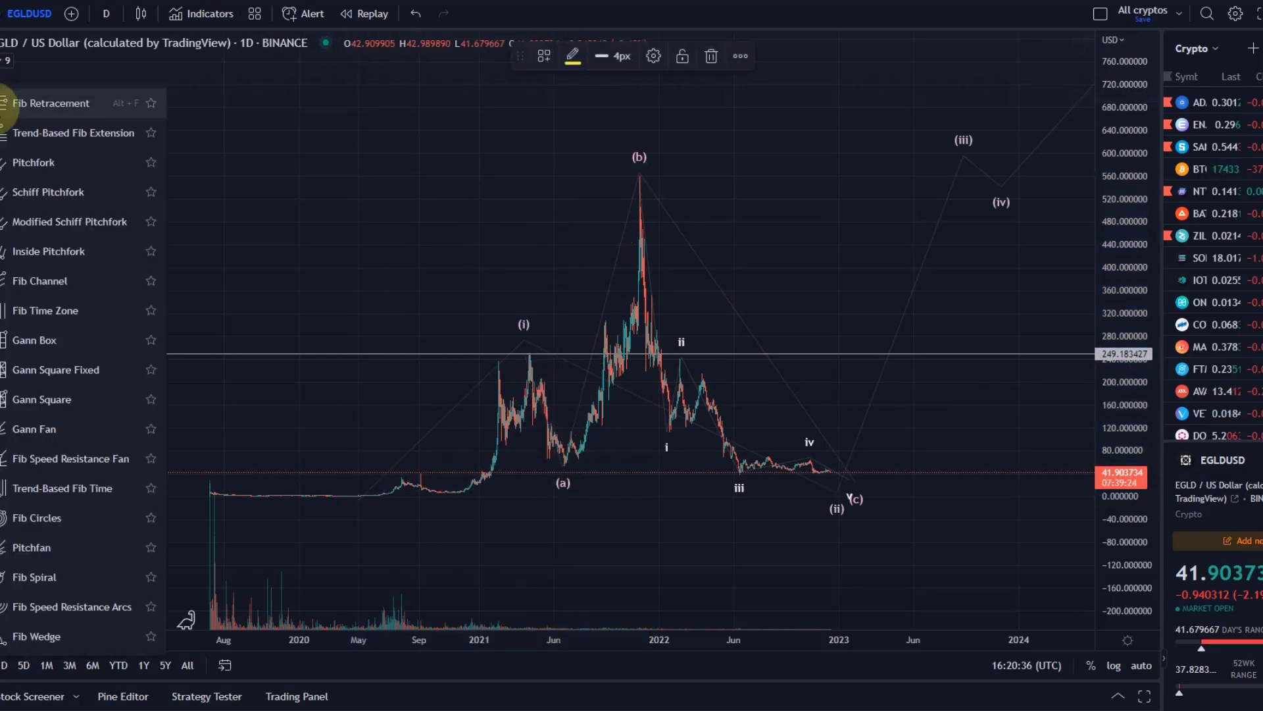
click(5, 104)
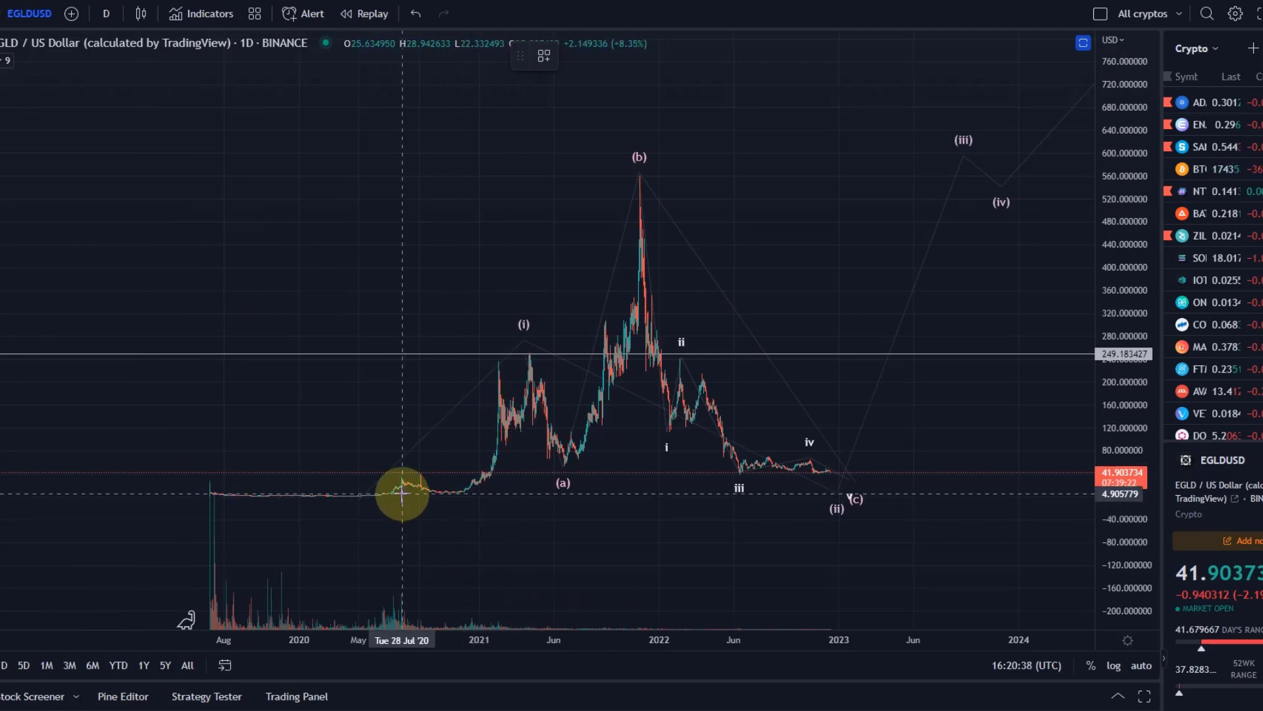
click(618, 358)
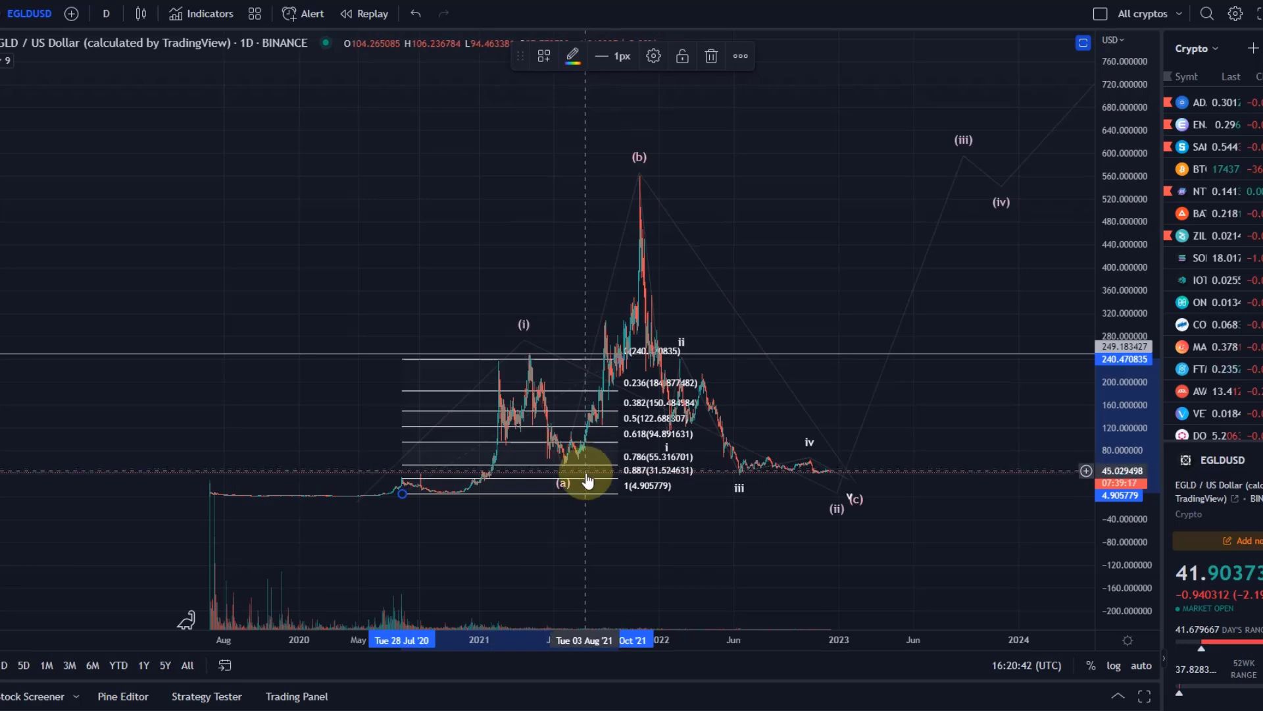
key(Delete)
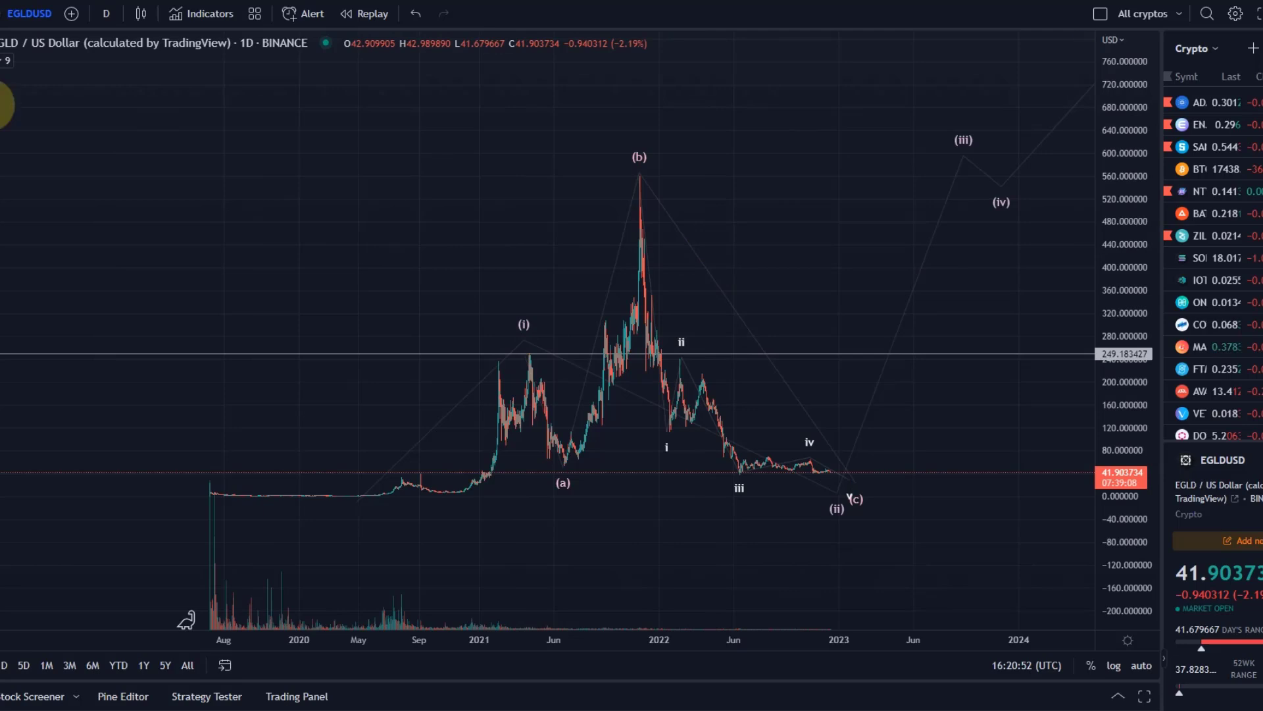
Place a Trend-Based Fib Extension from 19 March 2020 to about 252 USD on 1 June 2021, ending at about 39 USD on 1 January 2024
click(1, 104)
click(11, 130)
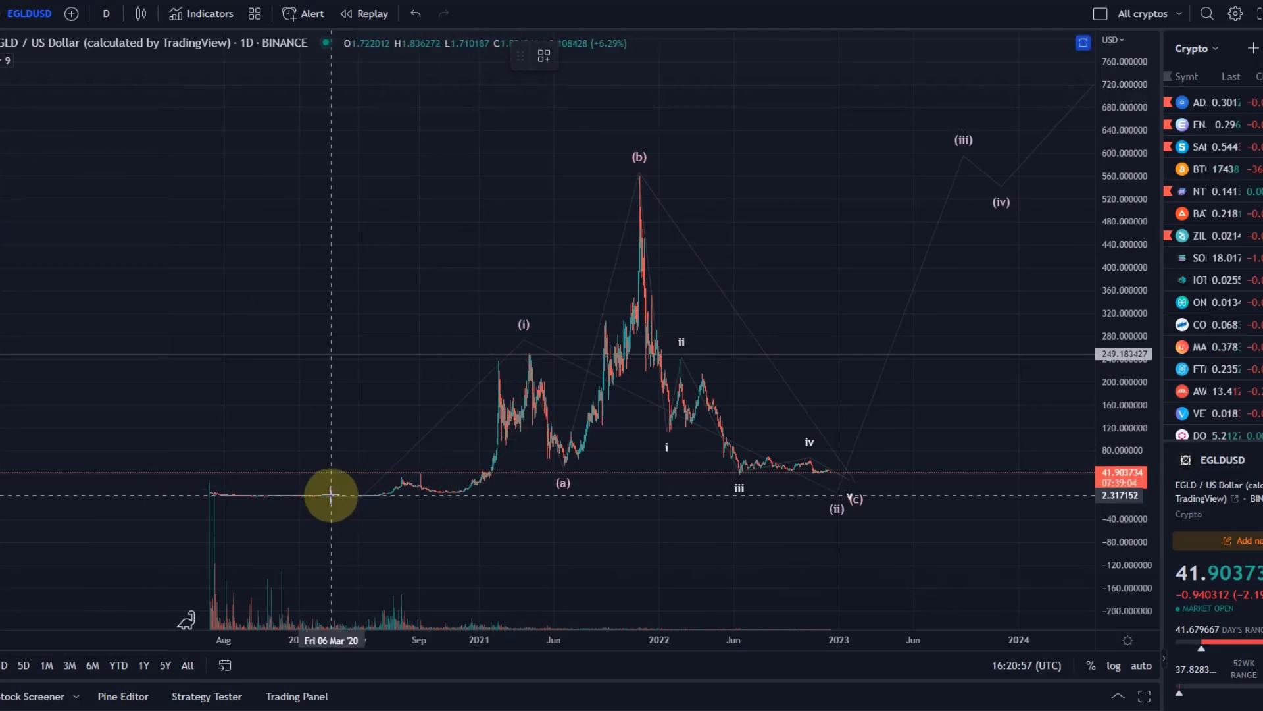
drag(337, 496, 554, 352)
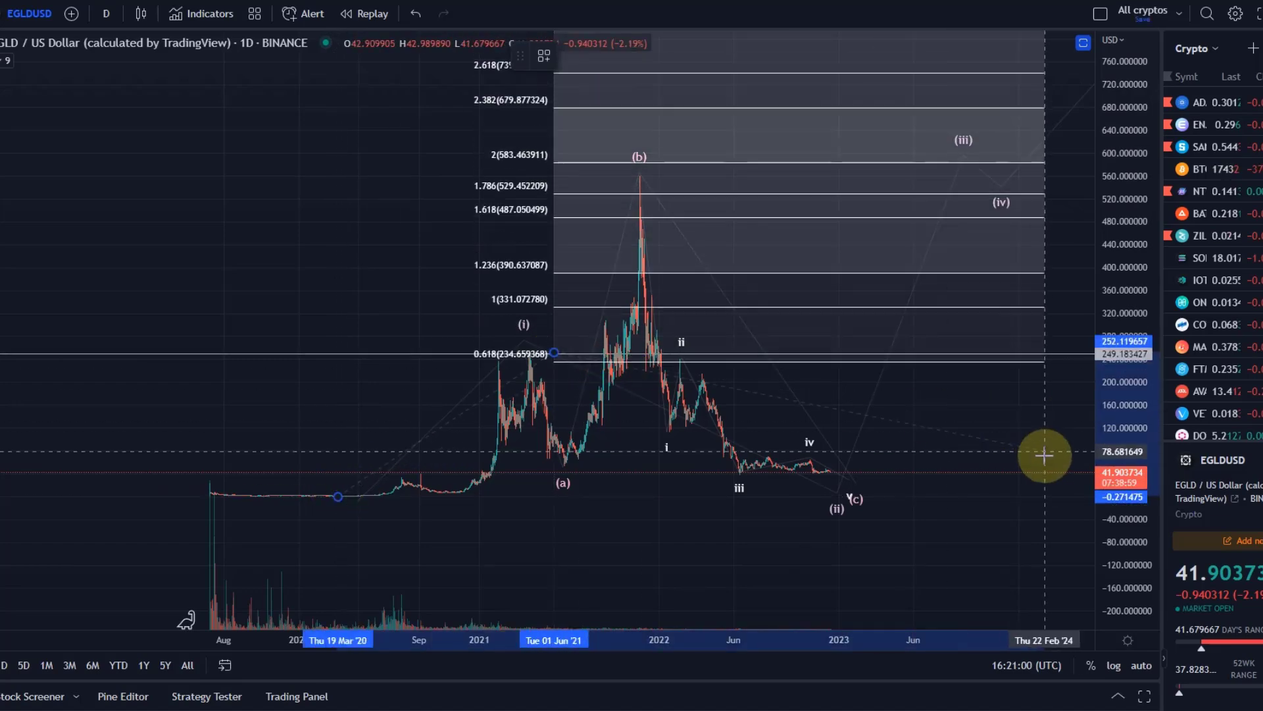
drag(1027, 477, 1018, 474)
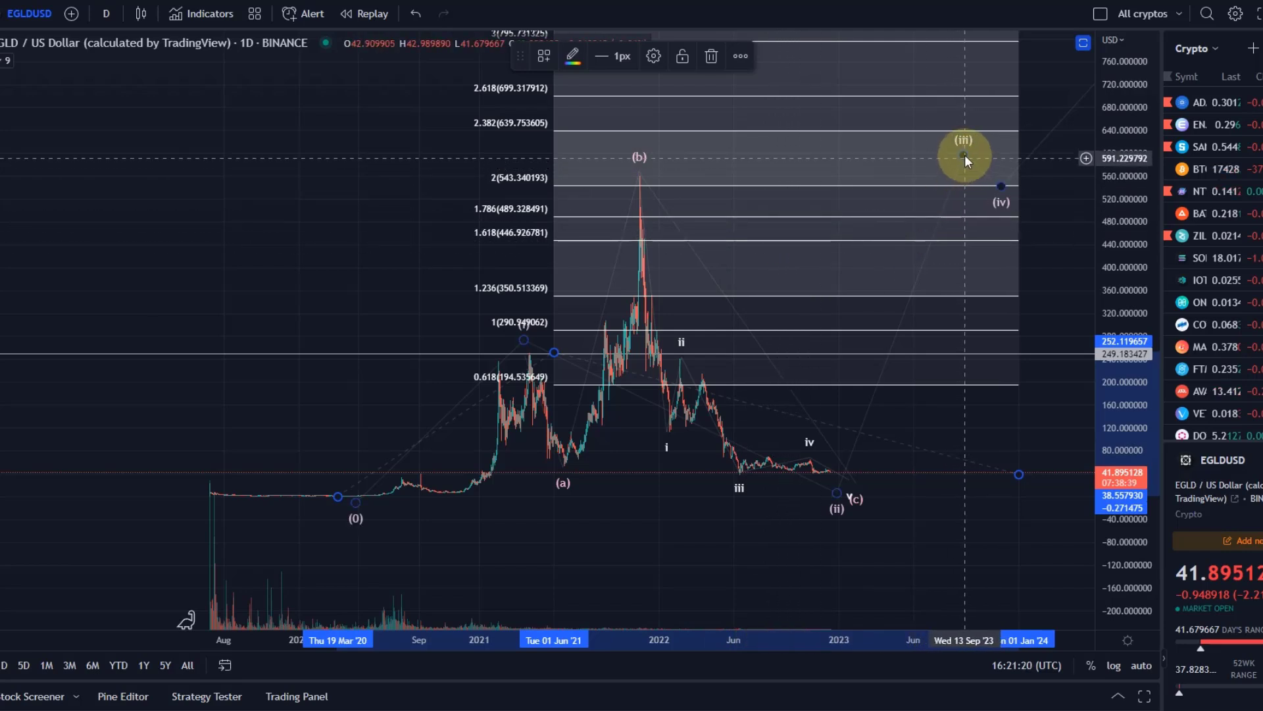
Move the pink impulse drawing's wave (iii) point to about 539 USD, wave (iv) to about 428 USD and wave (v) to about 699 USD
drag(966, 160, 966, 172)
mouse_move(927, 234)
mouse_down()
mouse_move(922, 179)
mouse_move(1001, 189)
mouse_move(1003, 257)
mouse_up()
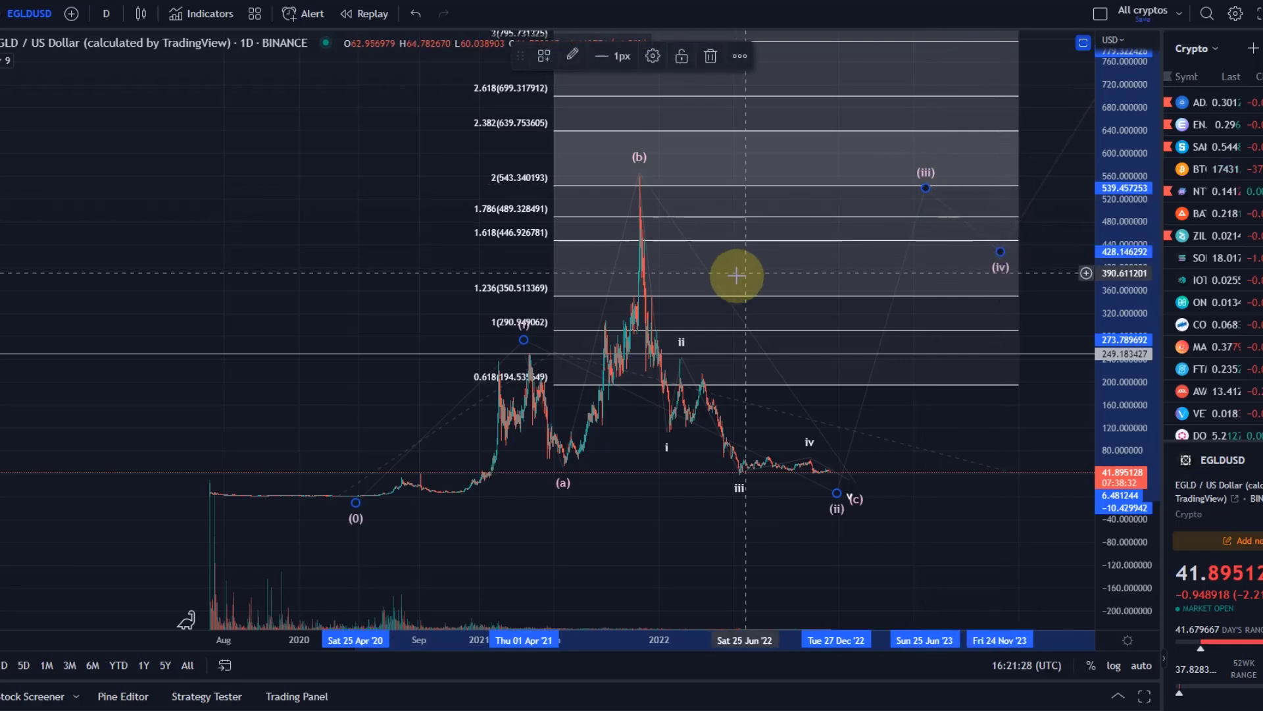
click(643, 174)
drag(862, 161, 750, 232)
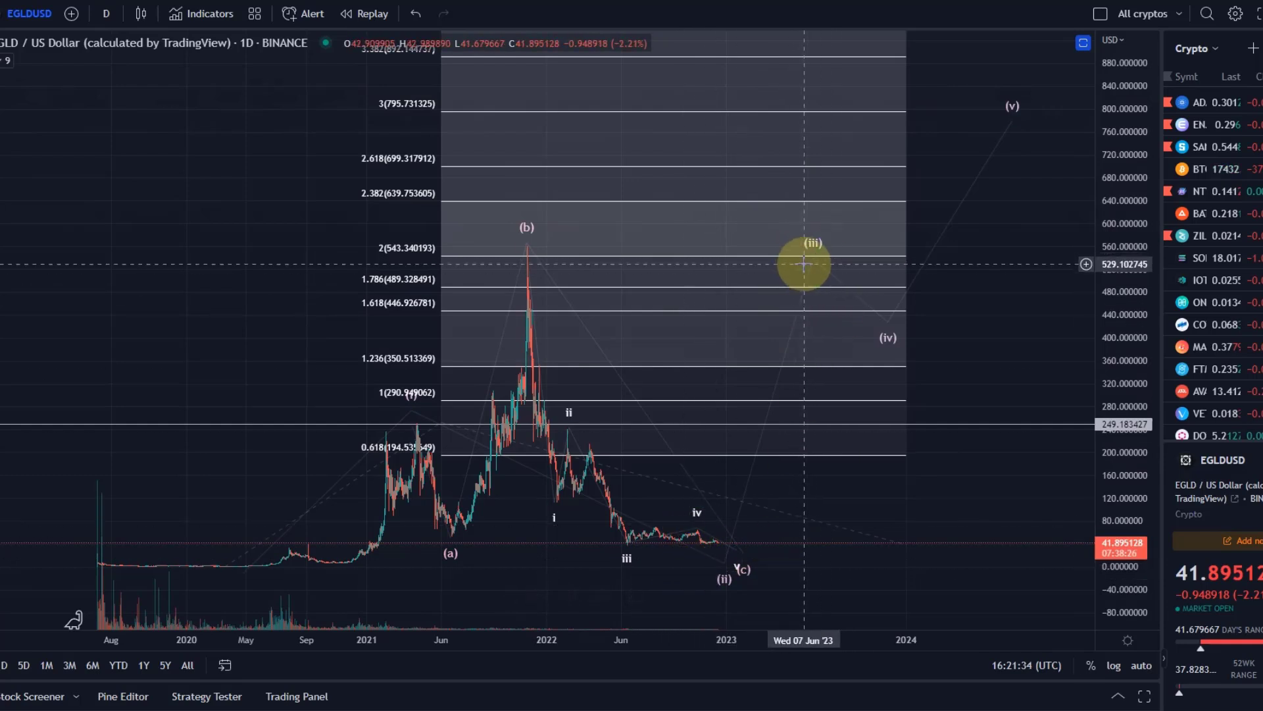
mouse_move(1010, 115)
mouse_down()
mouse_move(981, 179)
mouse_move(981, 167)
mouse_up()
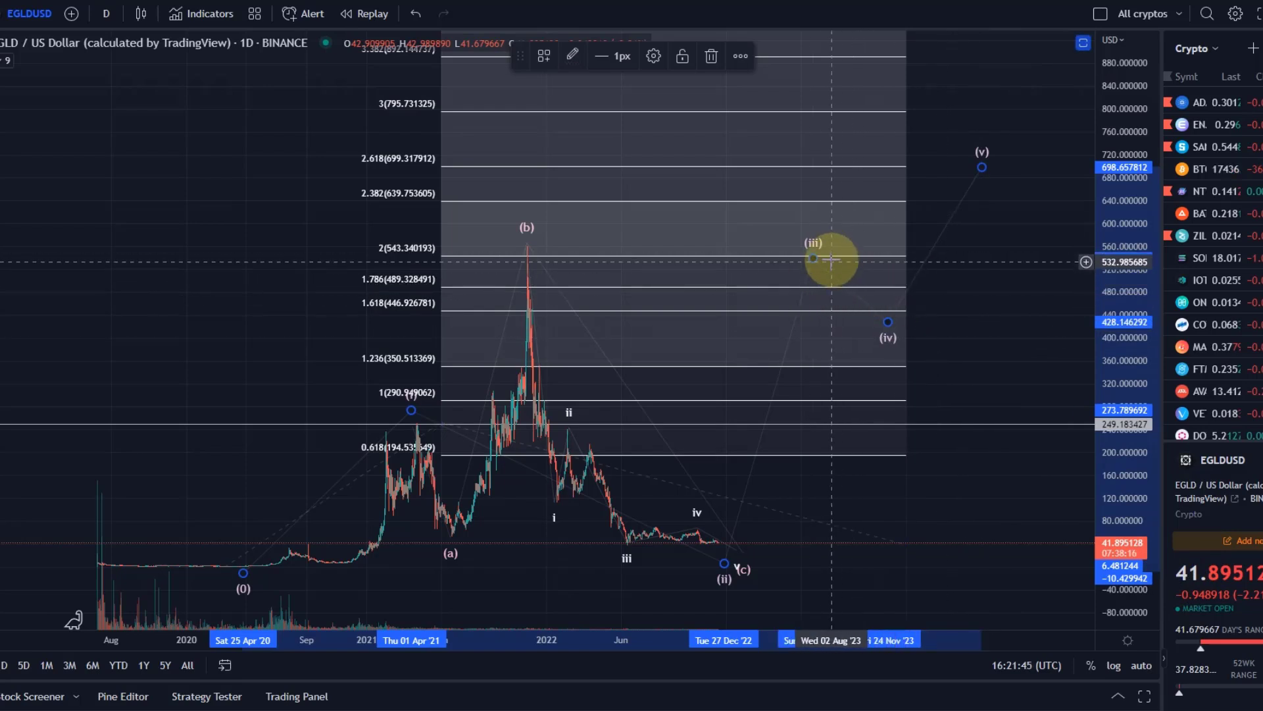
Delete the Trend-Based Fib Extension from the chart
mouse_move(833, 263)
mouse_down()
mouse_move(535, 423)
mouse_move(502, 502)
mouse_move(429, 460)
mouse_move(417, 426)
mouse_move(433, 413)
mouse_up()
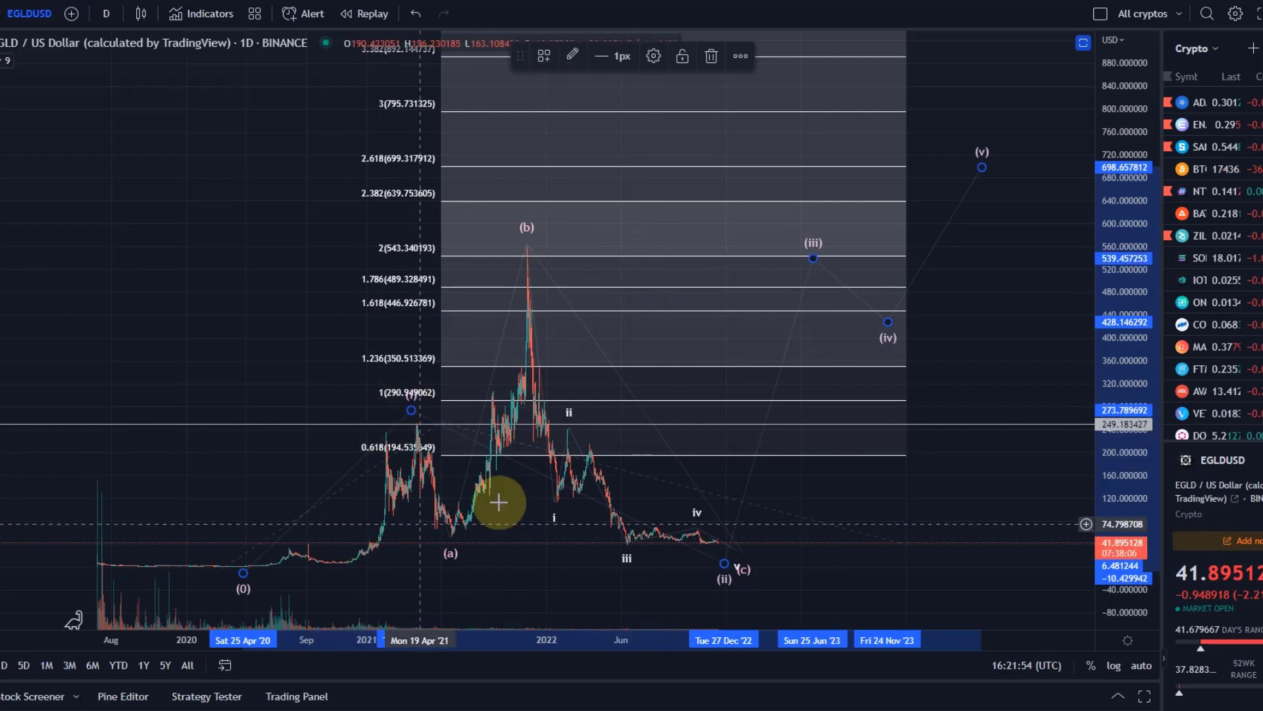
click(624, 259)
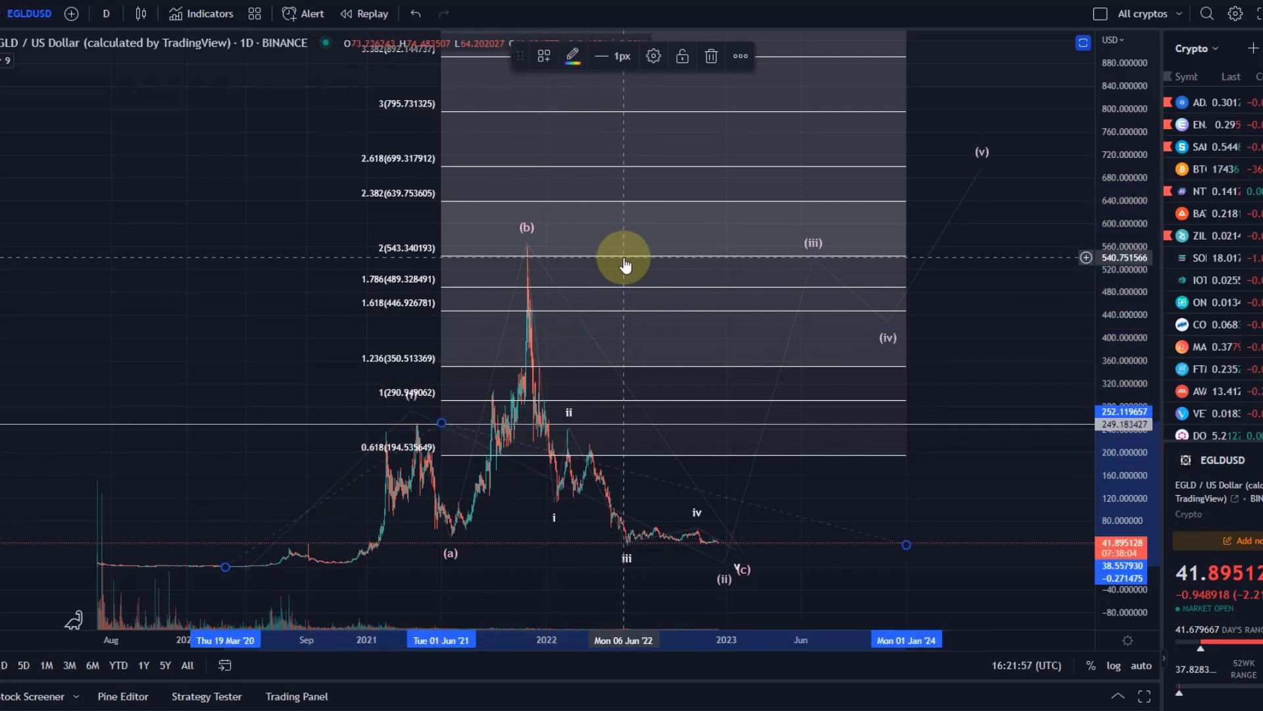
key(Delete)
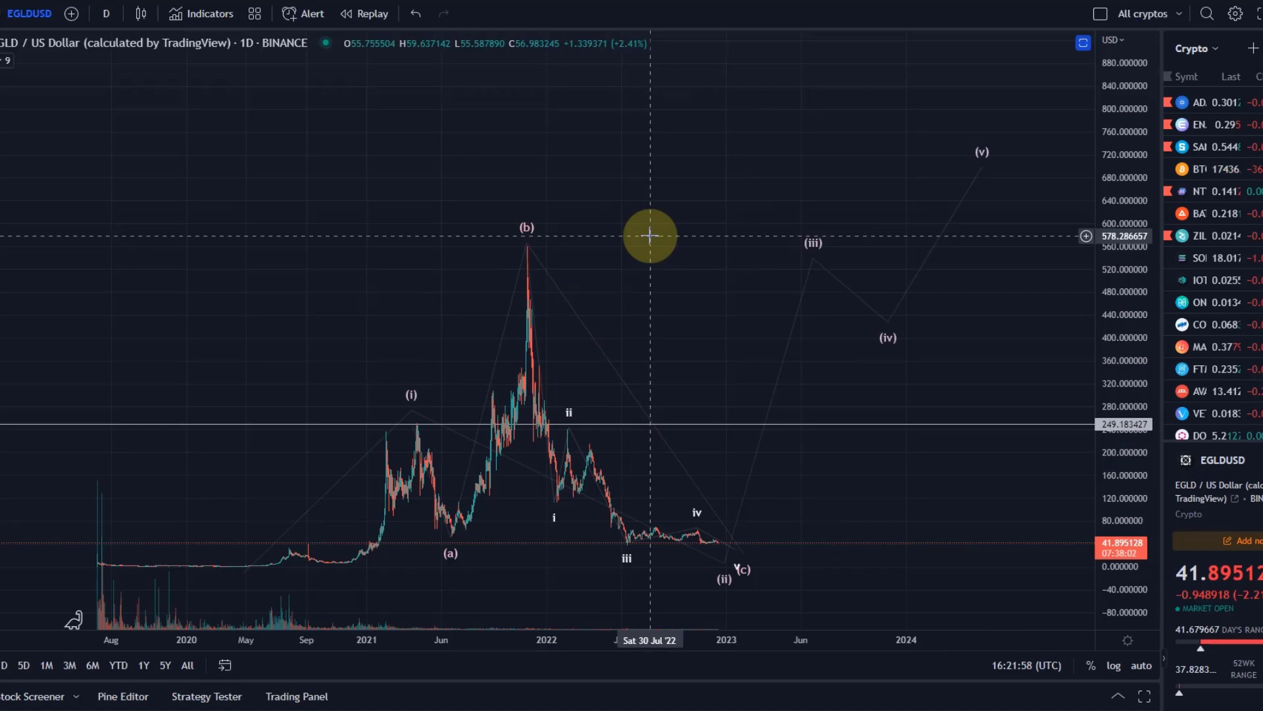
Move the white impulse drawing's wave iii point just below the June 2022 low, to about 37 USD on 12 June 2022
drag(671, 416, 813, 221)
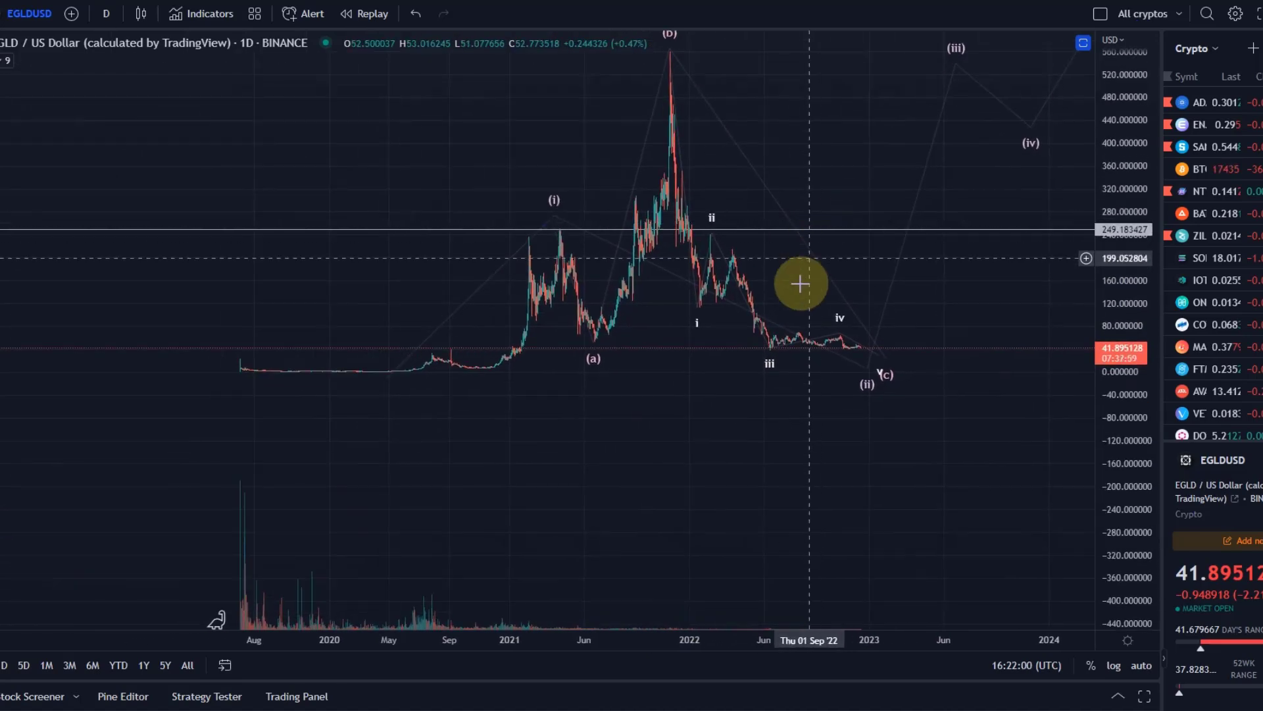
scroll(789, 345, up, 3)
drag(1126, 559, 1260, 80)
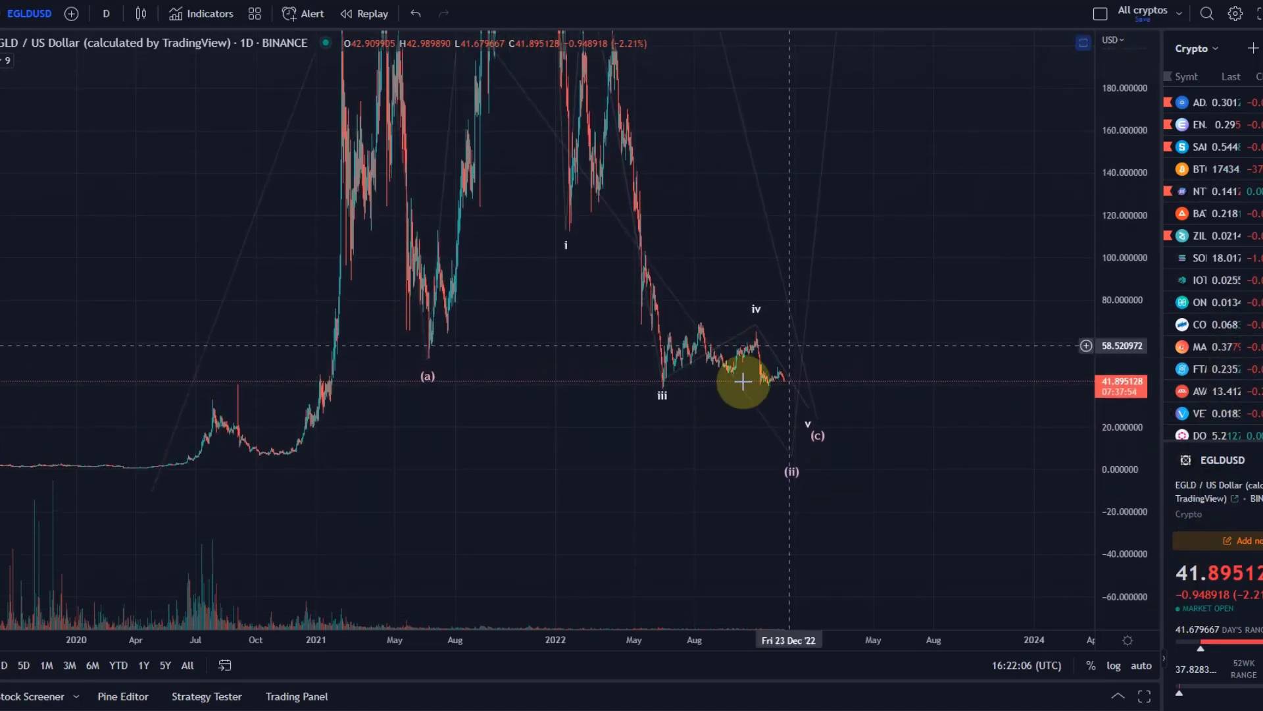
scroll(734, 380, up, 5)
scroll(698, 374, up, 4)
drag(295, 460, 697, 426)
scroll(697, 426, up, 4)
drag(445, 464, 640, 455)
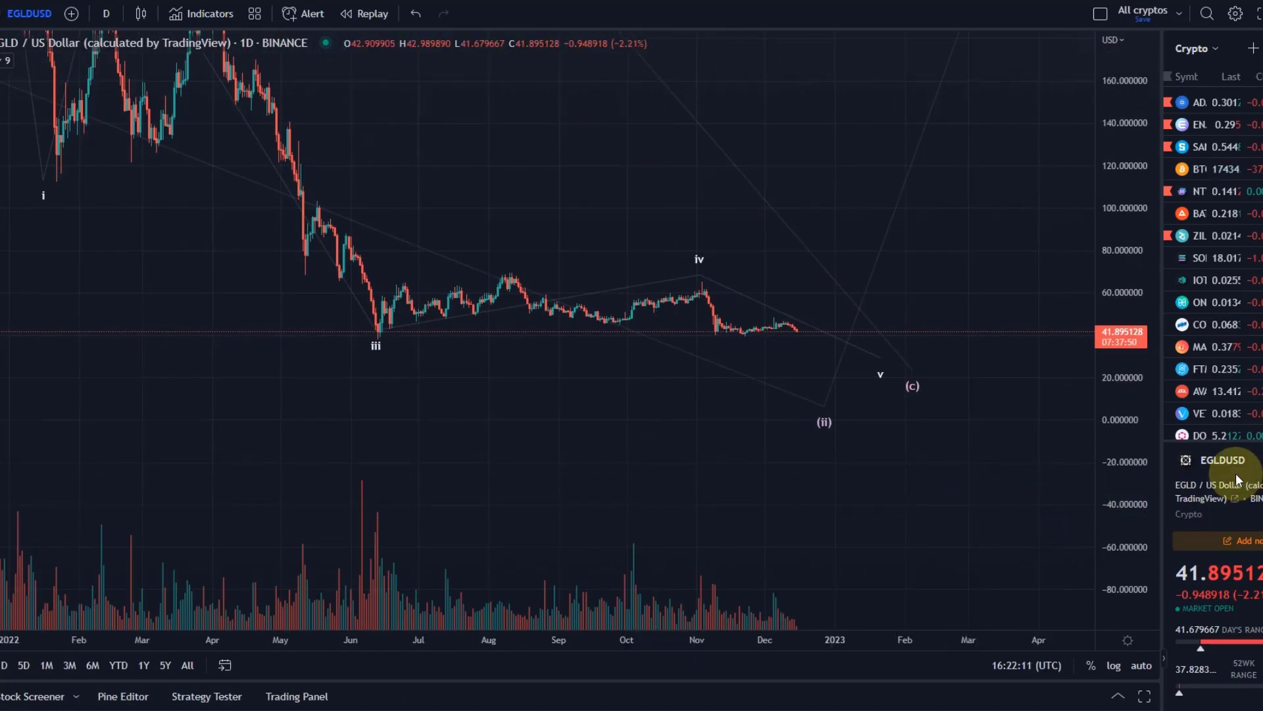
drag(1140, 486, 1117, 272)
drag(569, 395, 684, 482)
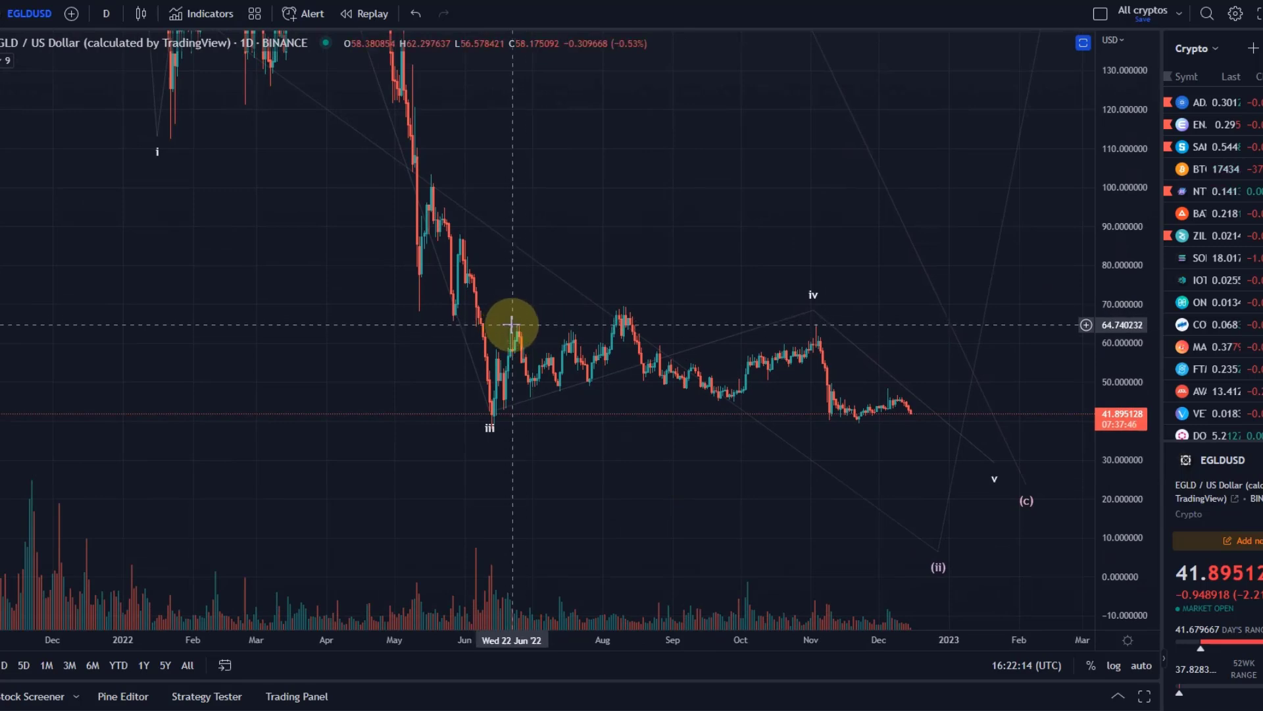
scroll(506, 388, up, 2)
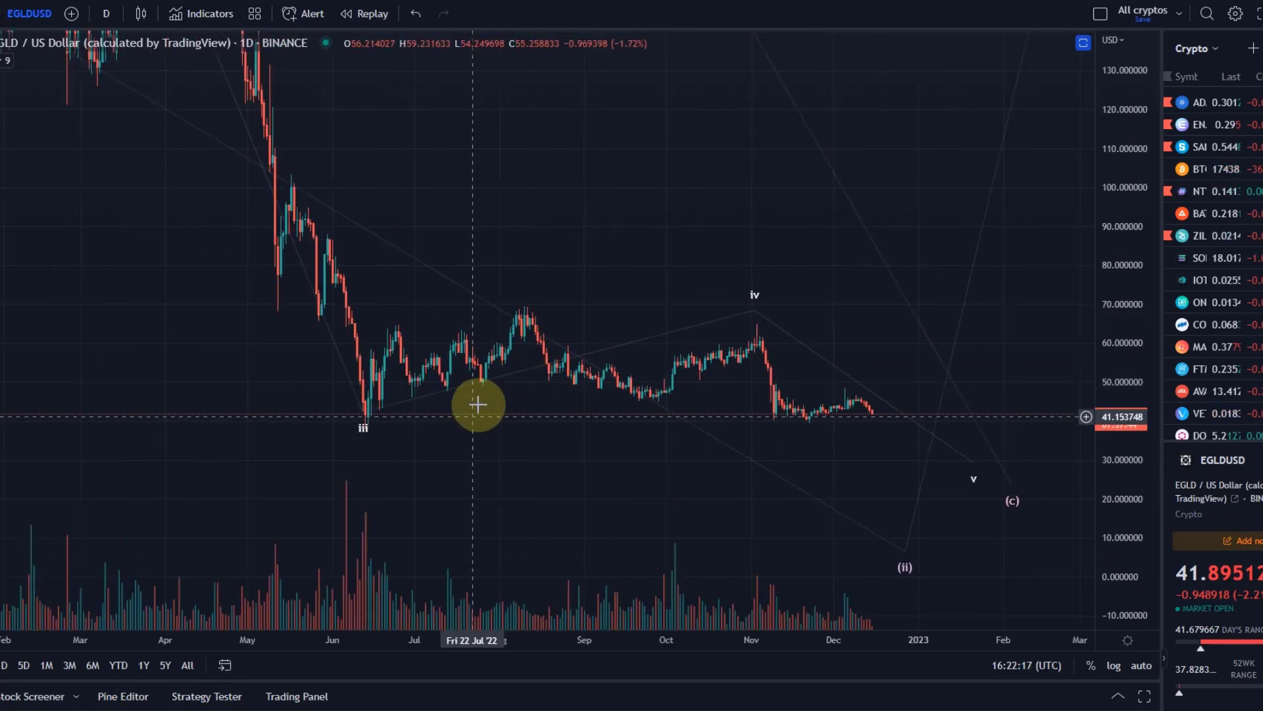
mouse_move(367, 414)
mouse_down()
mouse_move(383, 482)
mouse_move(401, 441)
mouse_move(360, 431)
mouse_up()
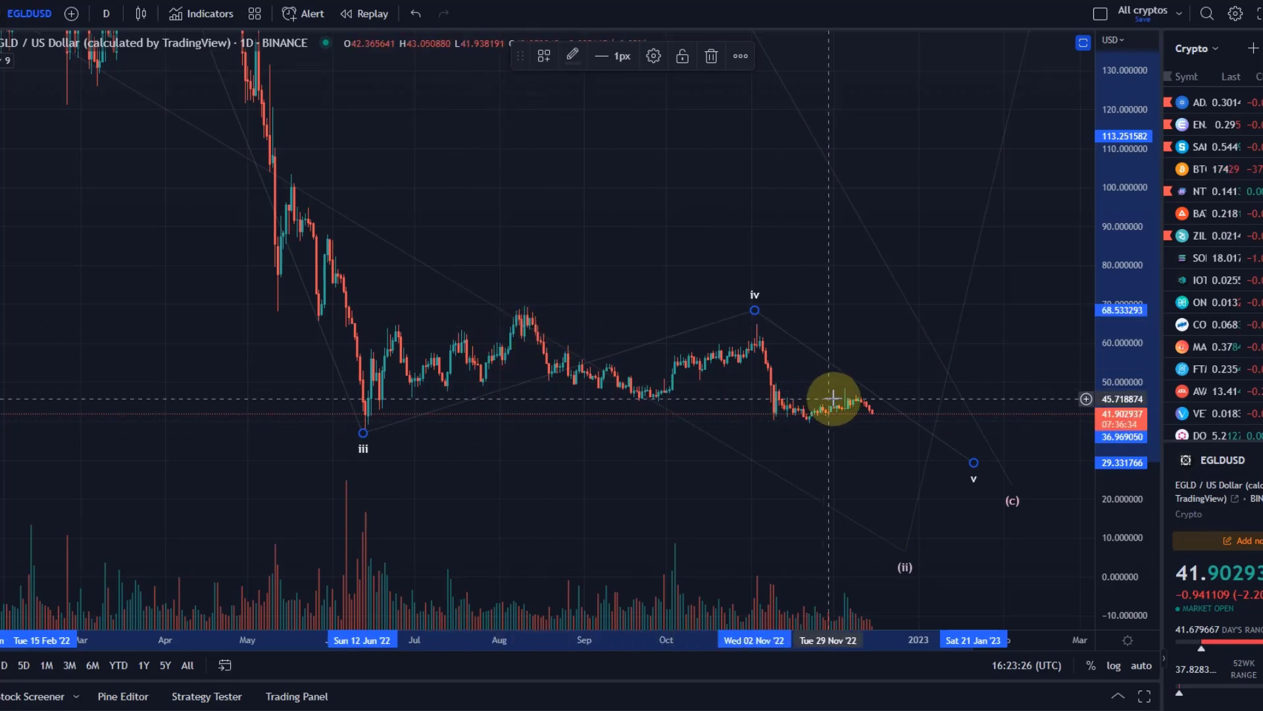
Examine the recent price action from the wave iii low through wave iv against the projected wave v and (c) points
scroll(855, 460, up, 3)
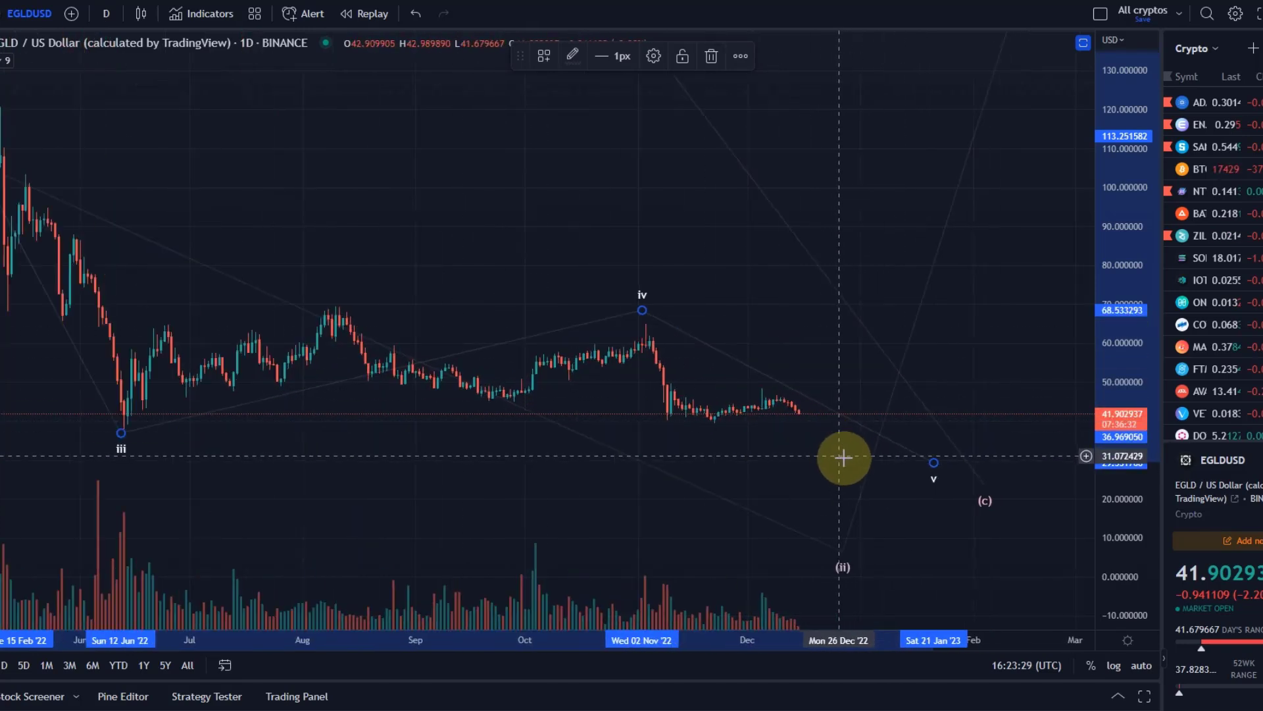
drag(1095, 457, 1092, 296)
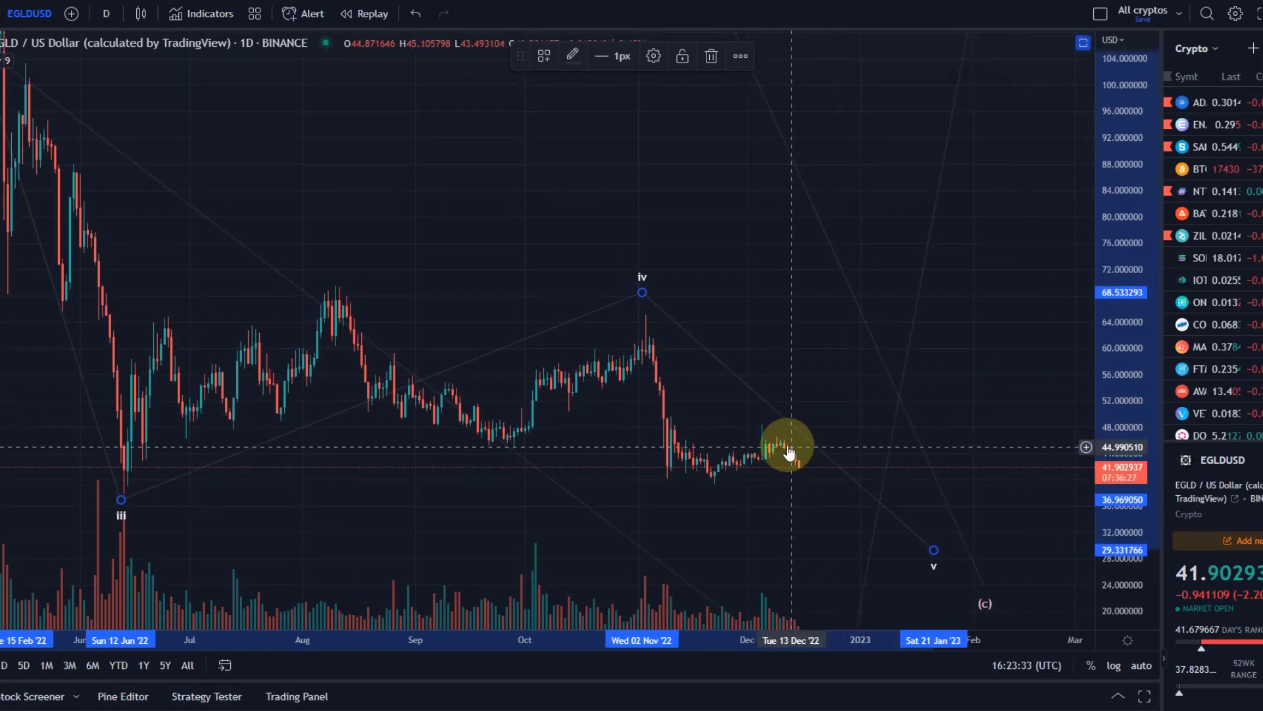
drag(795, 493, 807, 444)
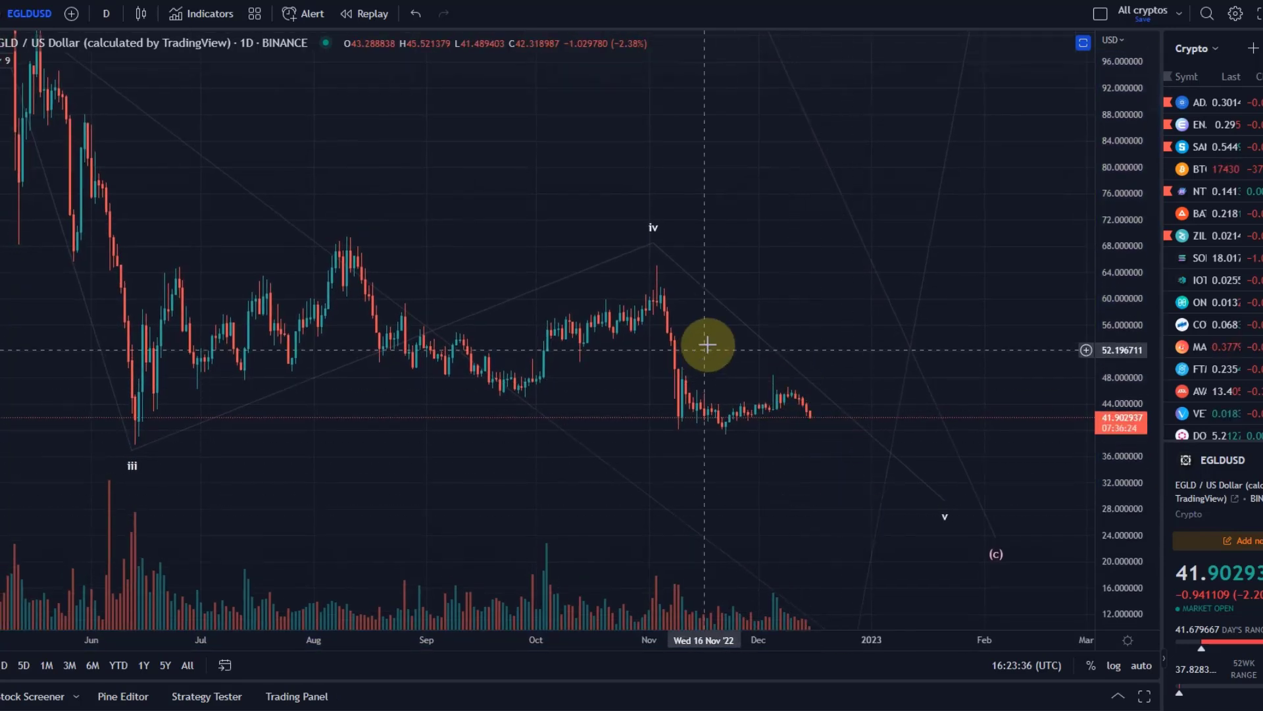
drag(798, 354, 778, 255)
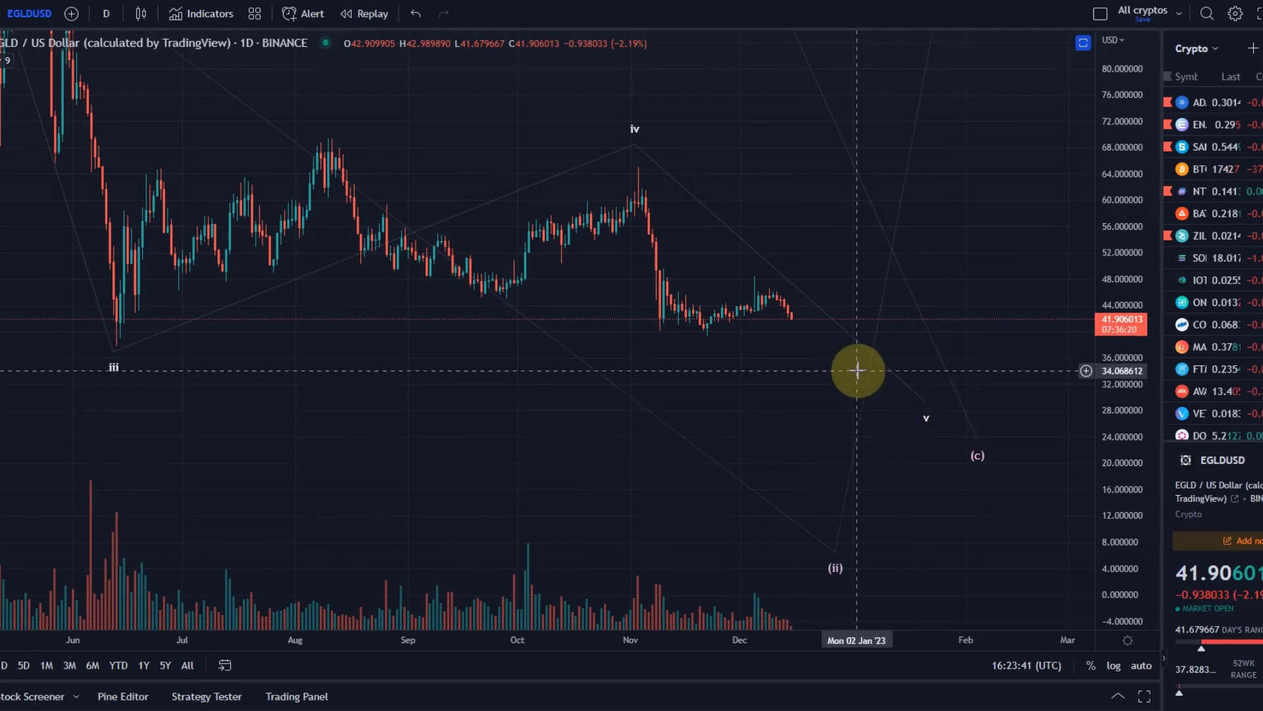
scroll(875, 373, down, 1)
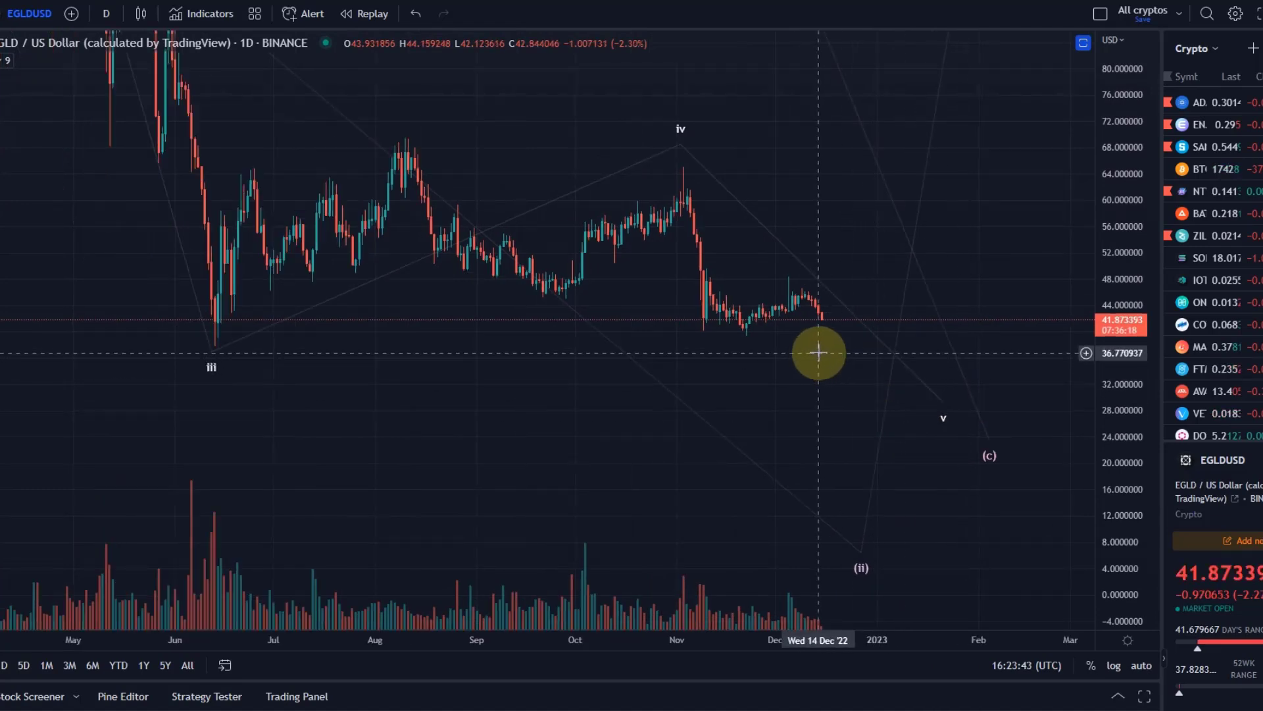
scroll(645, 366, down, 2)
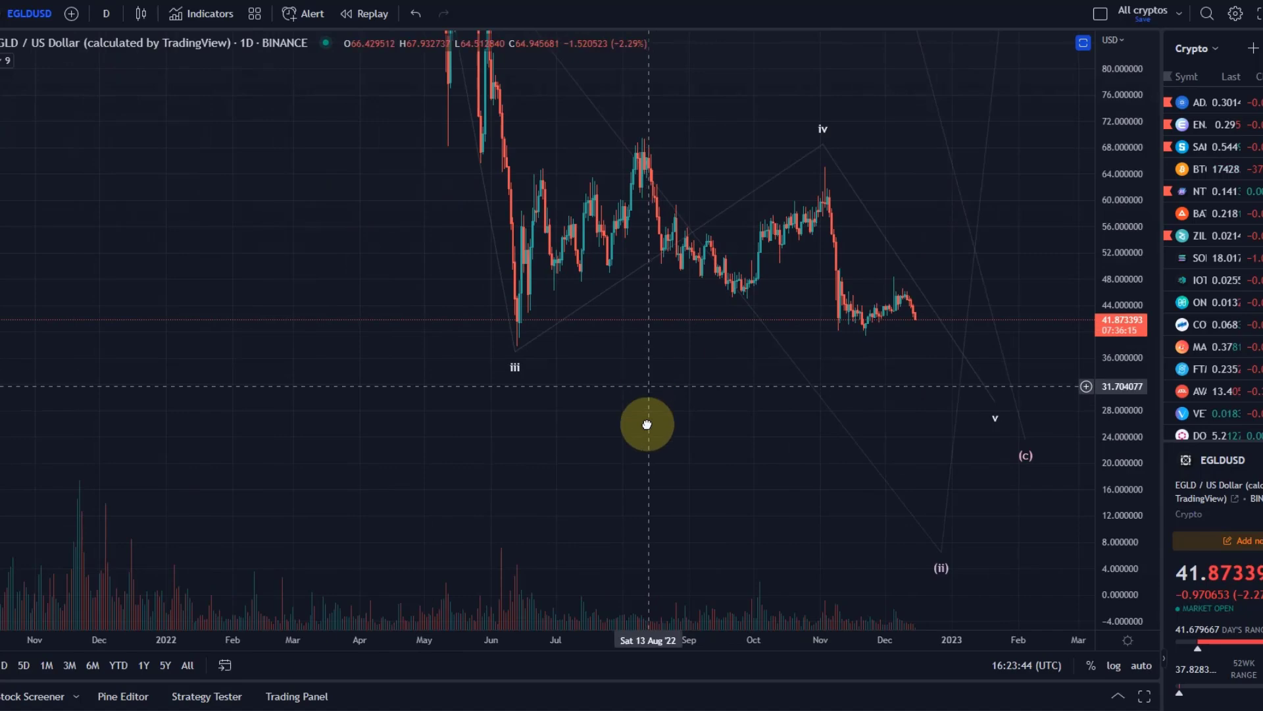
Examine the whole correction from the wave (i) high through the (b) peak down to the projected wave (ii) and (c) points
drag(647, 424, 643, 464)
drag(1121, 171, 1157, 606)
scroll(901, 356, down, 4)
drag(869, 413, 827, 467)
scroll(823, 457, down, 3)
drag(725, 415, 649, 493)
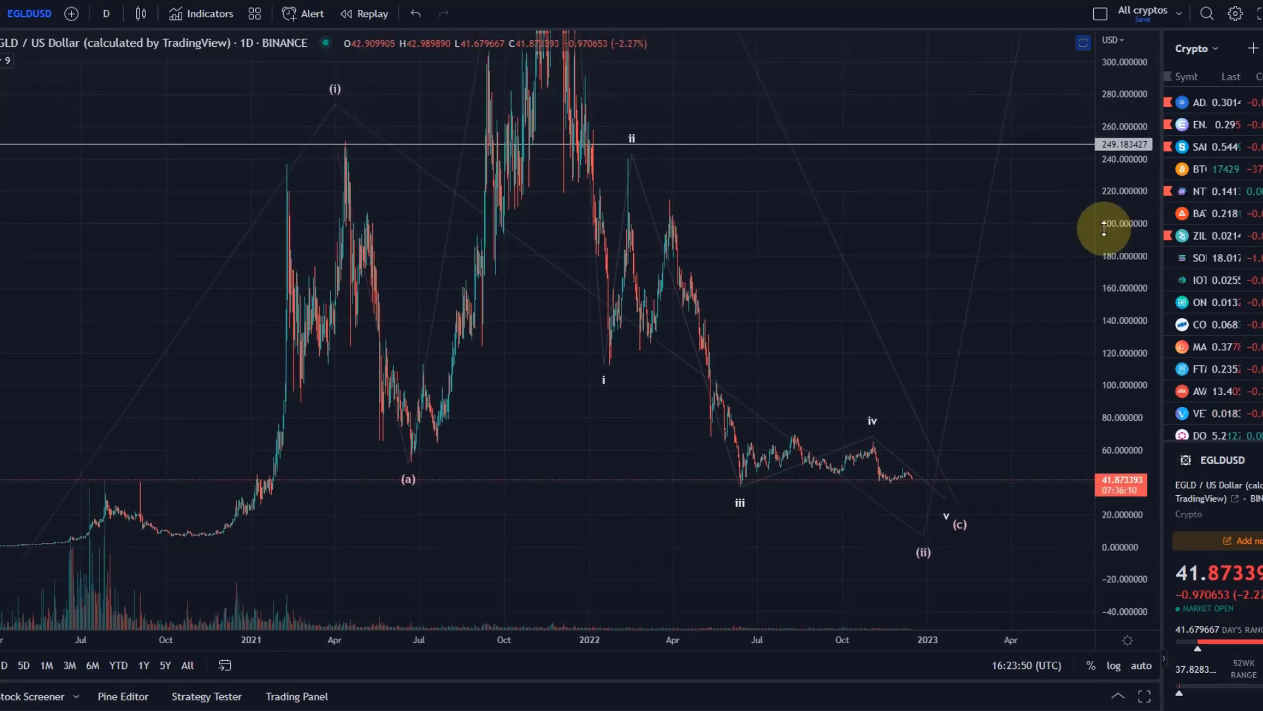
drag(1104, 229, 1243, 494)
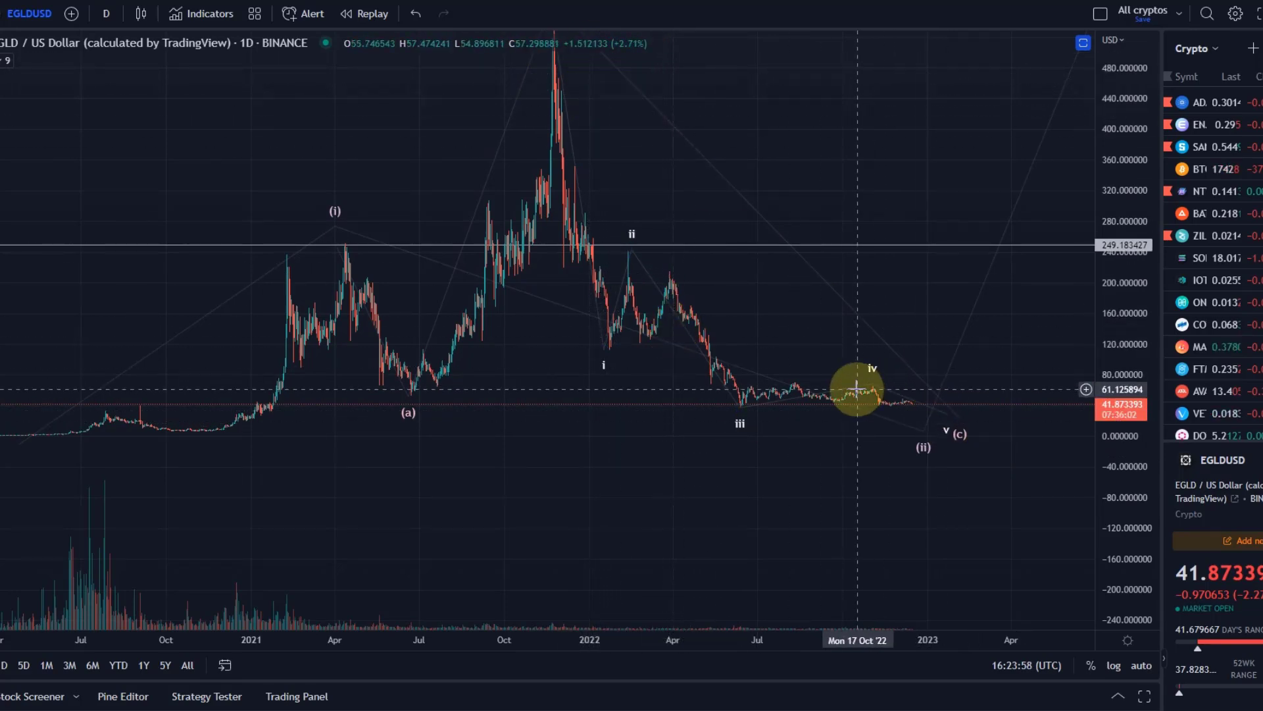
drag(1109, 172, 1114, 305)
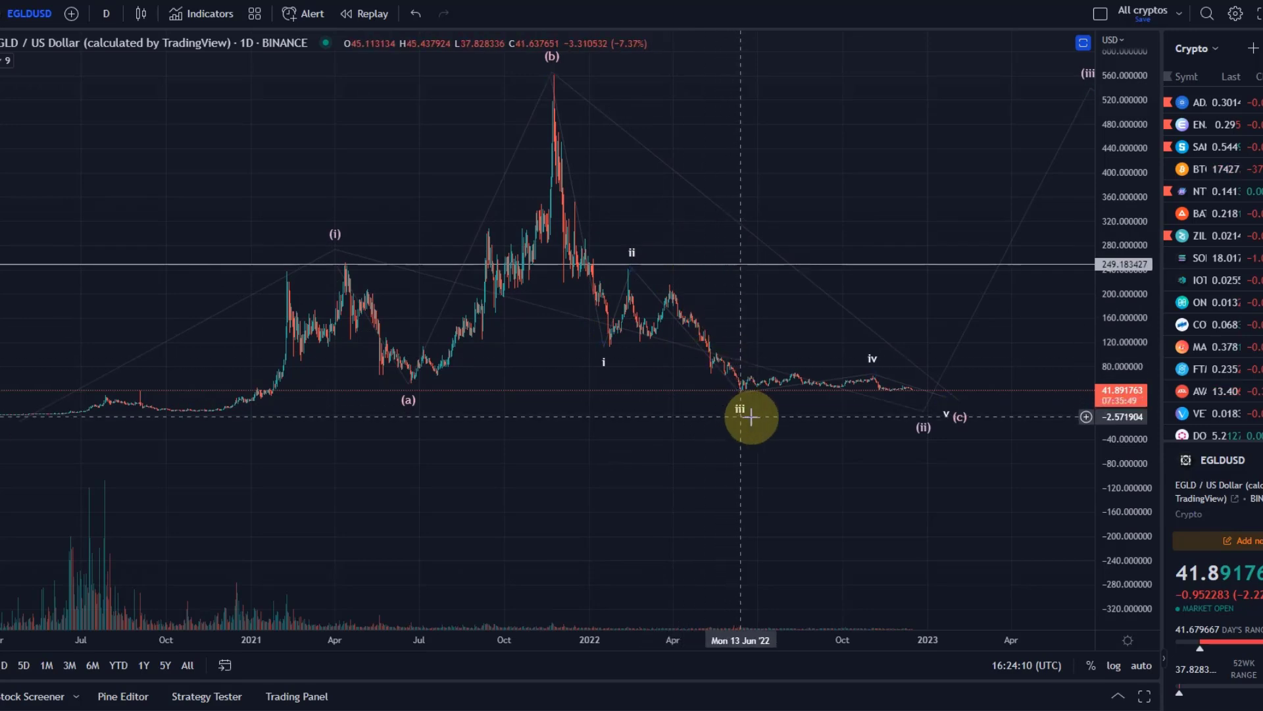
drag(1123, 550, 1122, 75)
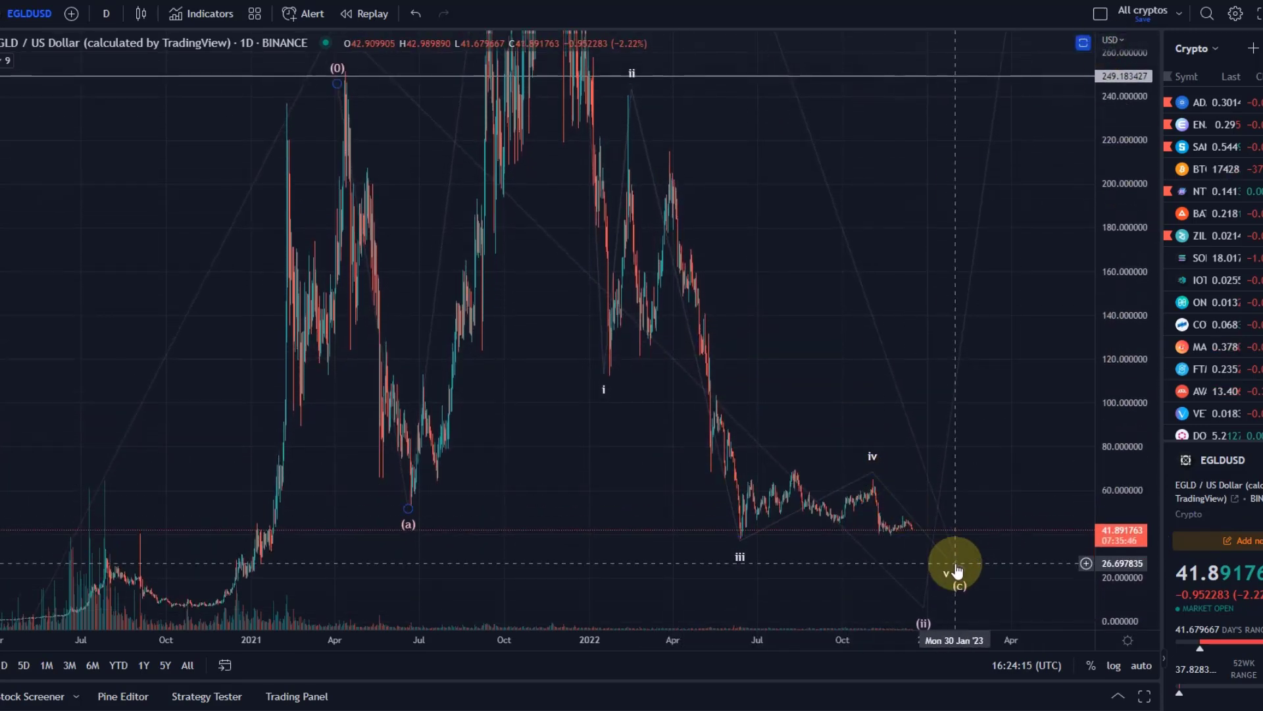
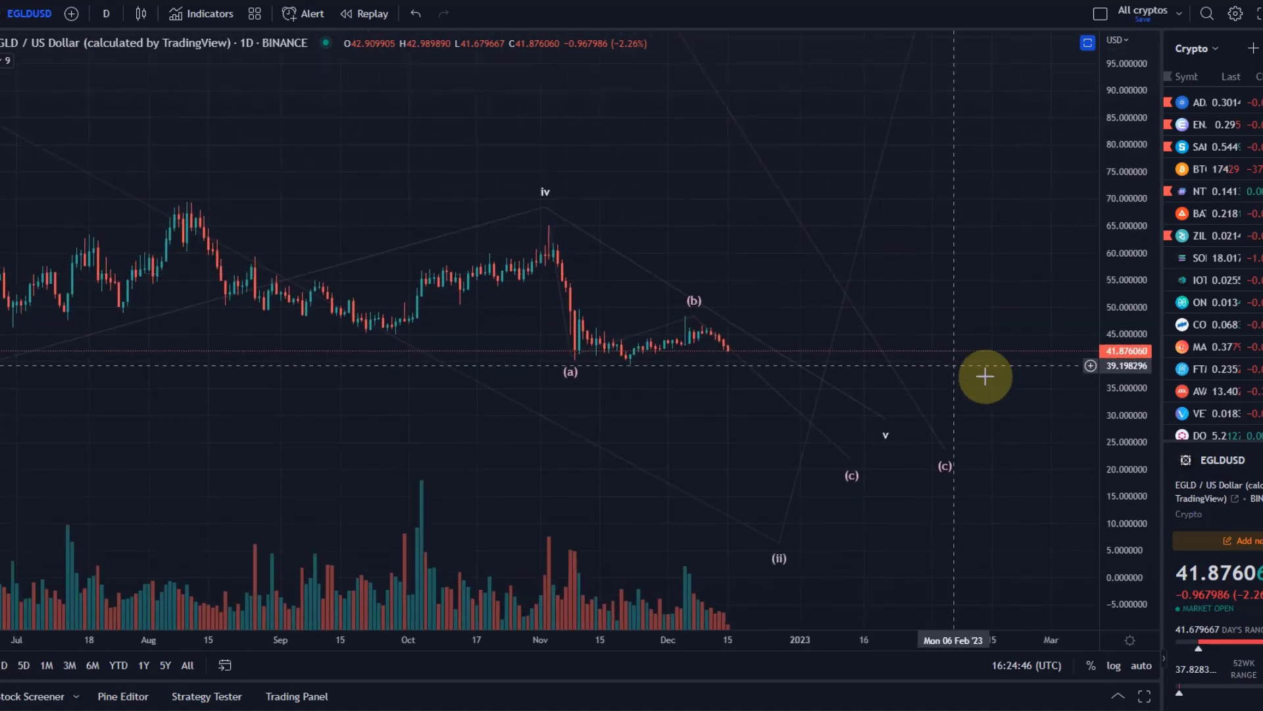
Switch the EGLDUSD chart to the 4-hour timeframe and frame the recent (a)-(b) price action
drag(1112, 444, 1169, 9)
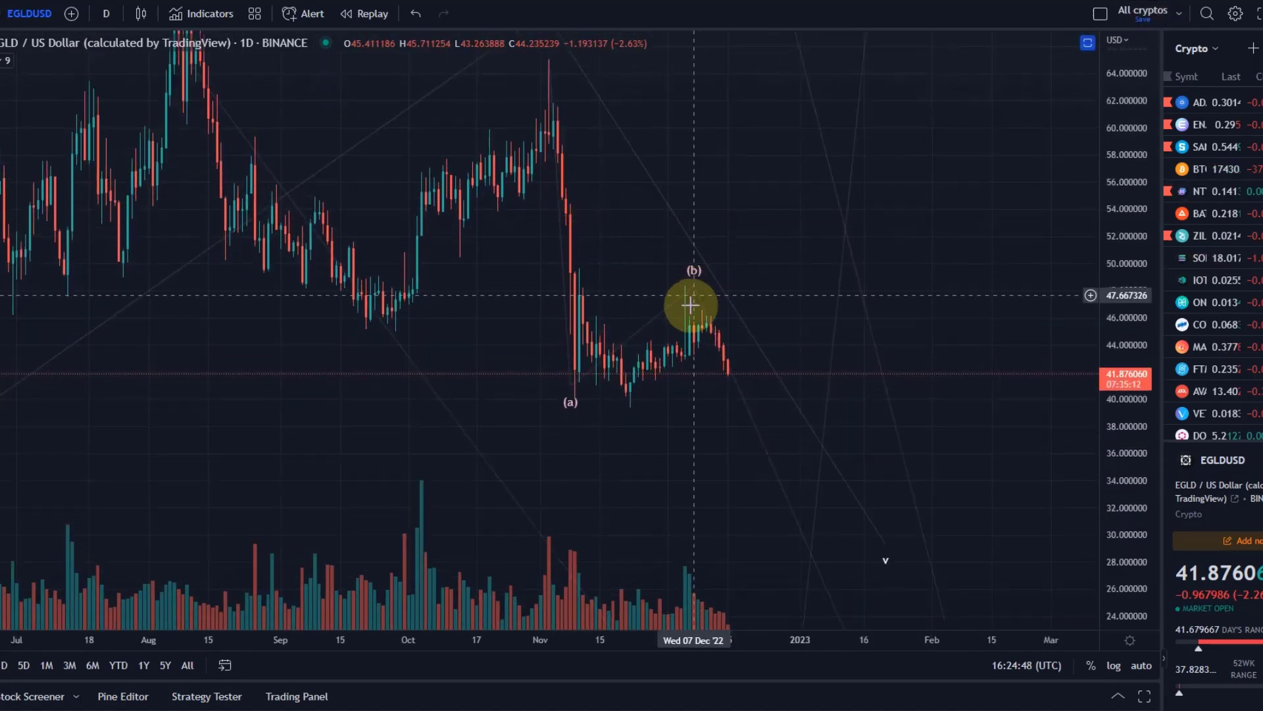
click(106, 14)
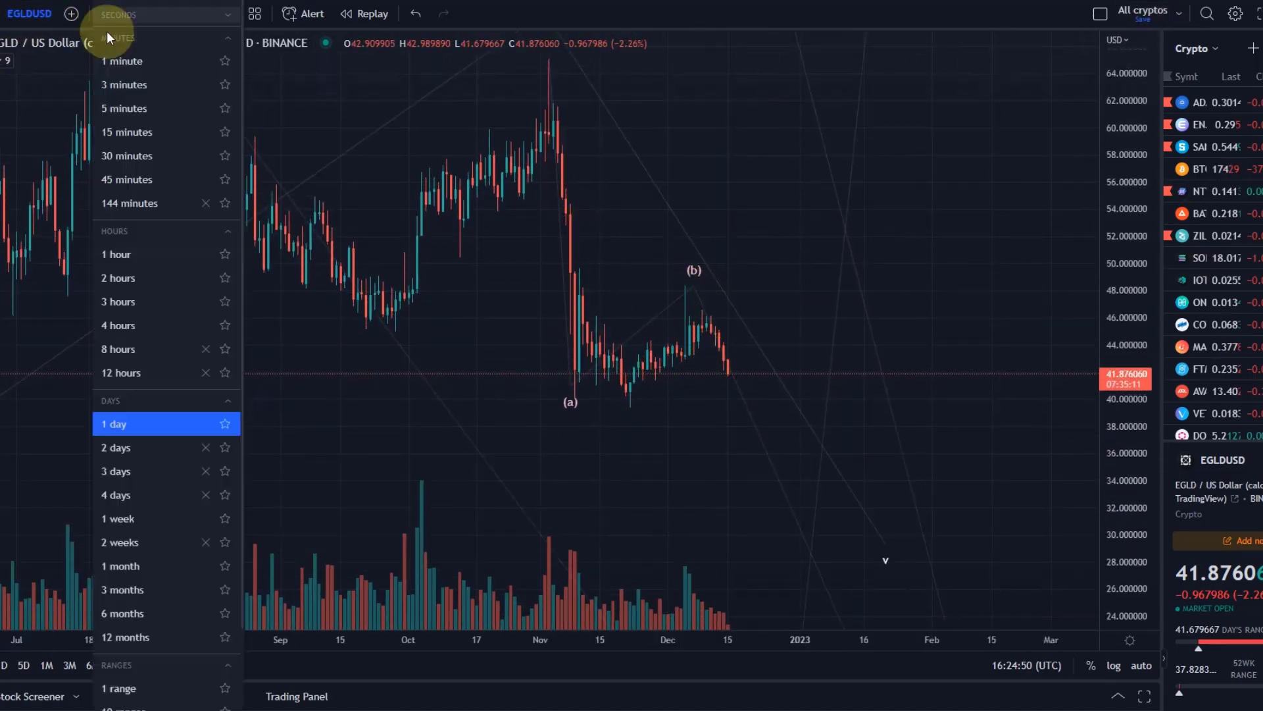
click(172, 328)
scroll(809, 425, down, 9)
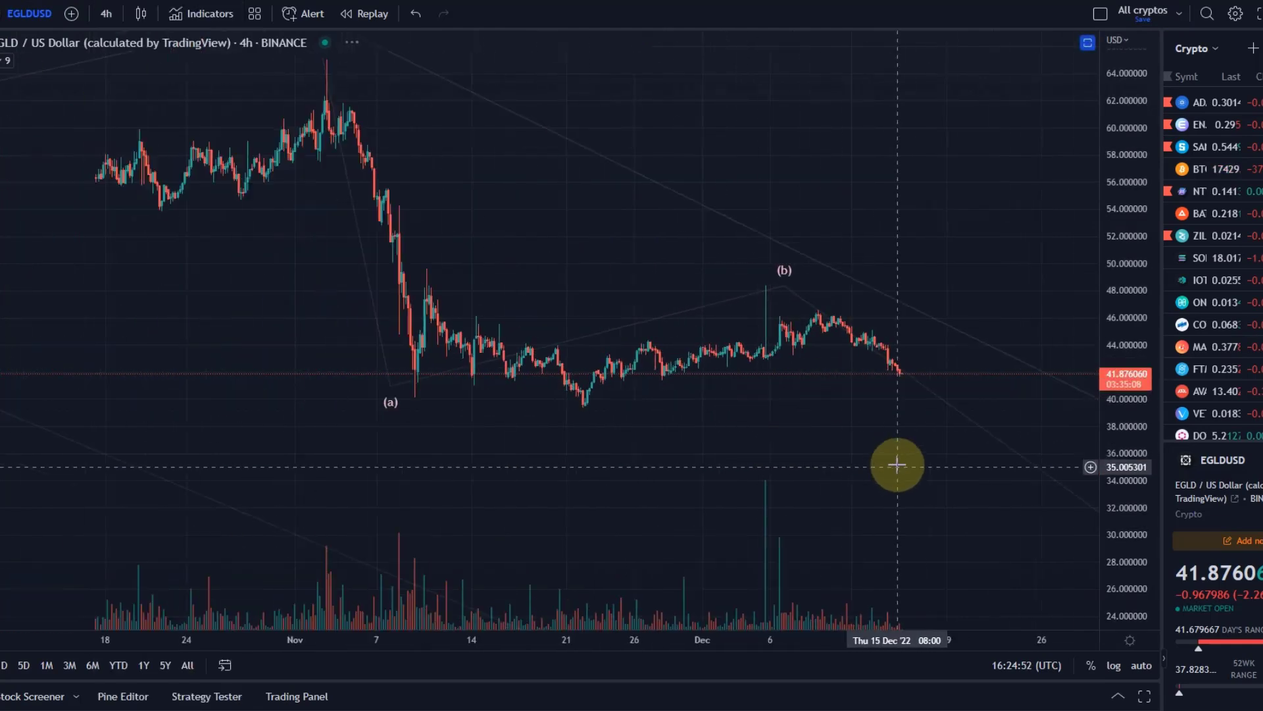
Move the pink correction's (b) point to the top of the 5 December 2022 spike, at about 48.70 USD
mouse_move(875, 450)
mouse_down()
mouse_move(615, 384)
mouse_move(482, 203)
mouse_up()
click(492, 212)
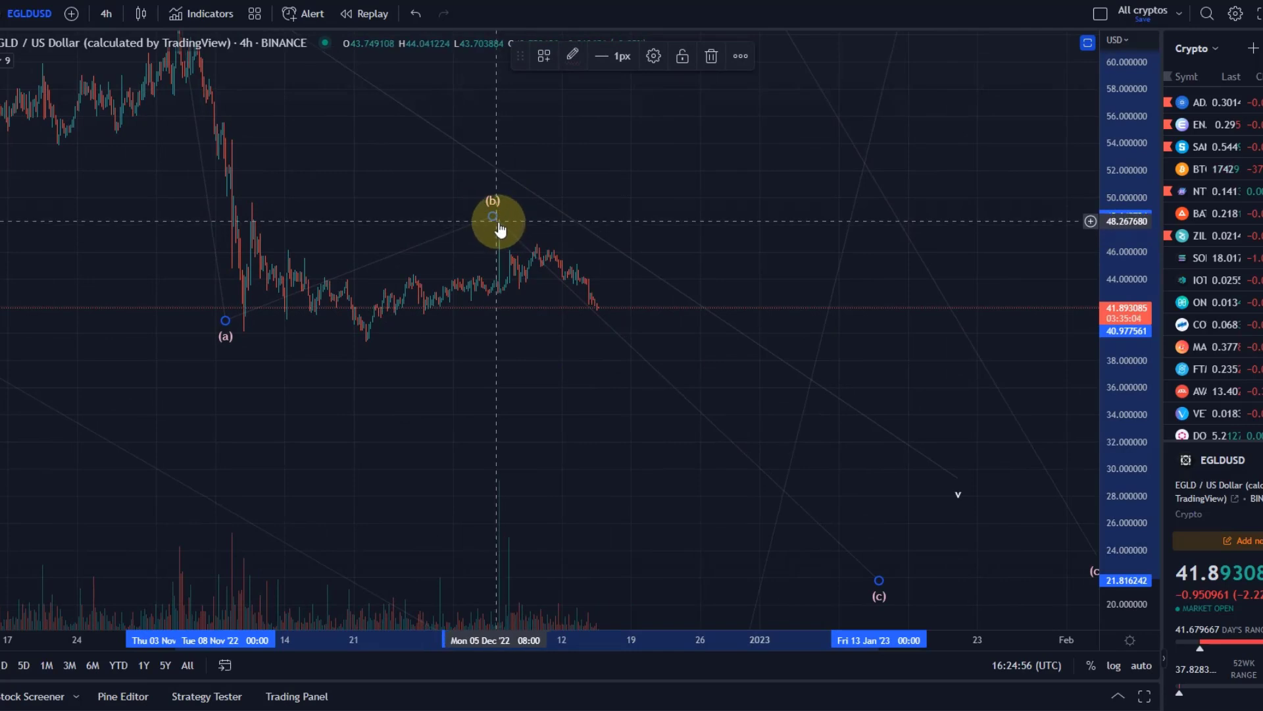
drag(532, 373, 524, 395)
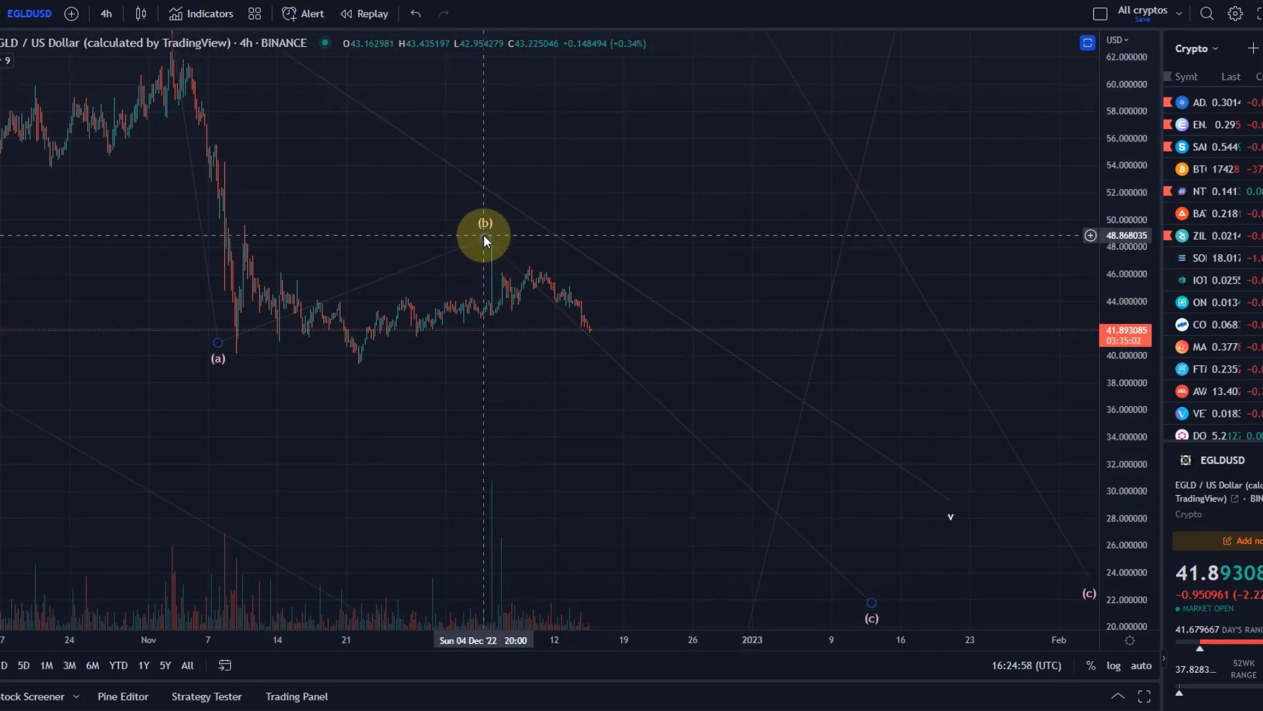
drag(484, 235, 501, 238)
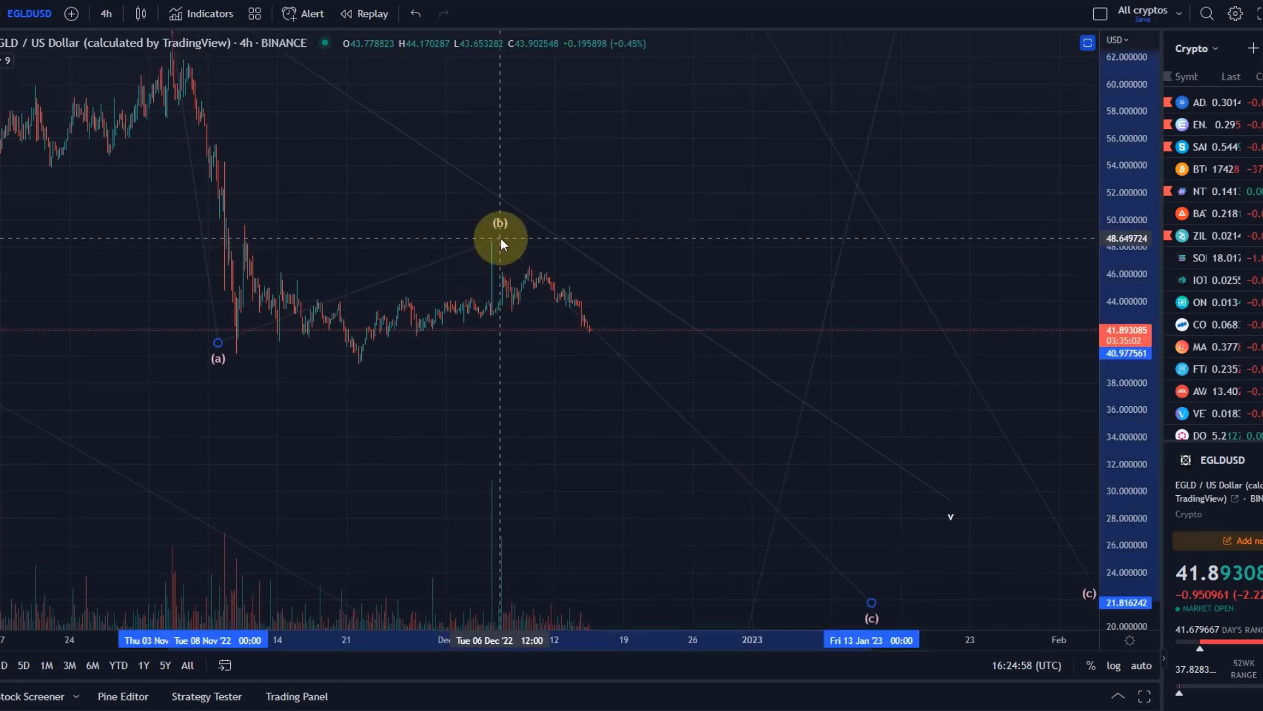
Check the EGLDUSD 4-hour price data from Kraken and Bitfinex for the early December spike
click(34, 13)
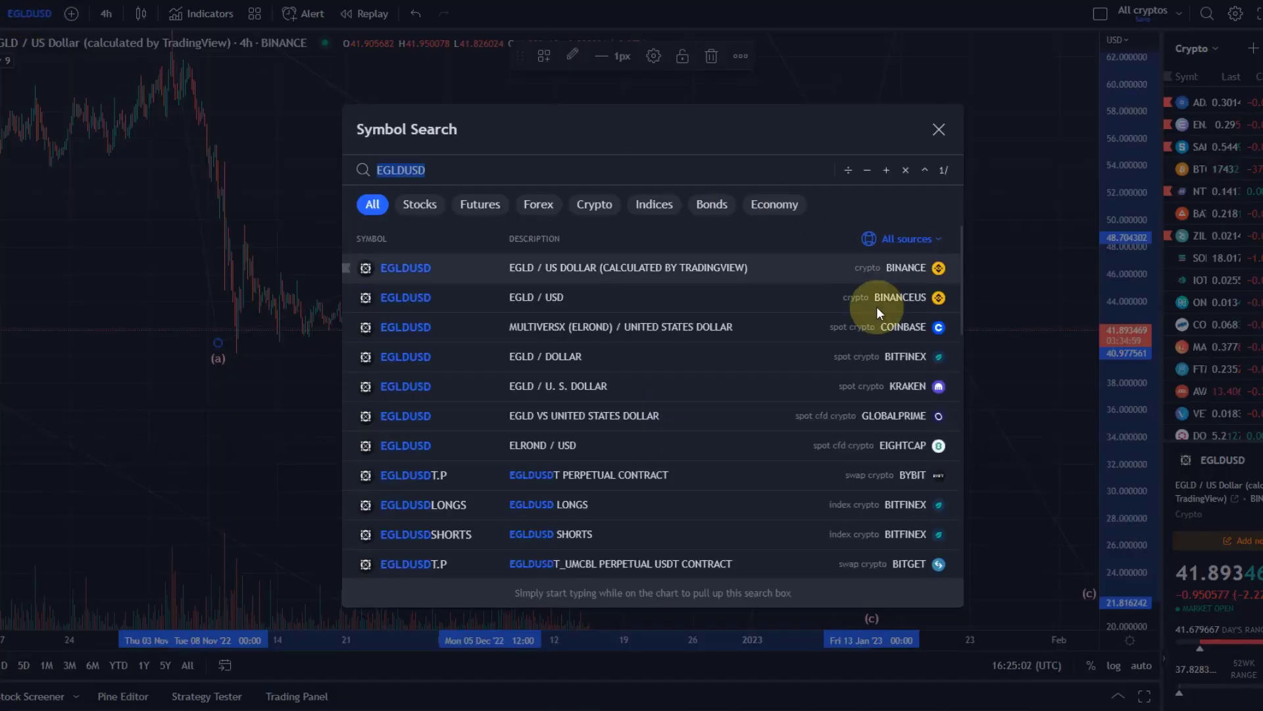
click(760, 378)
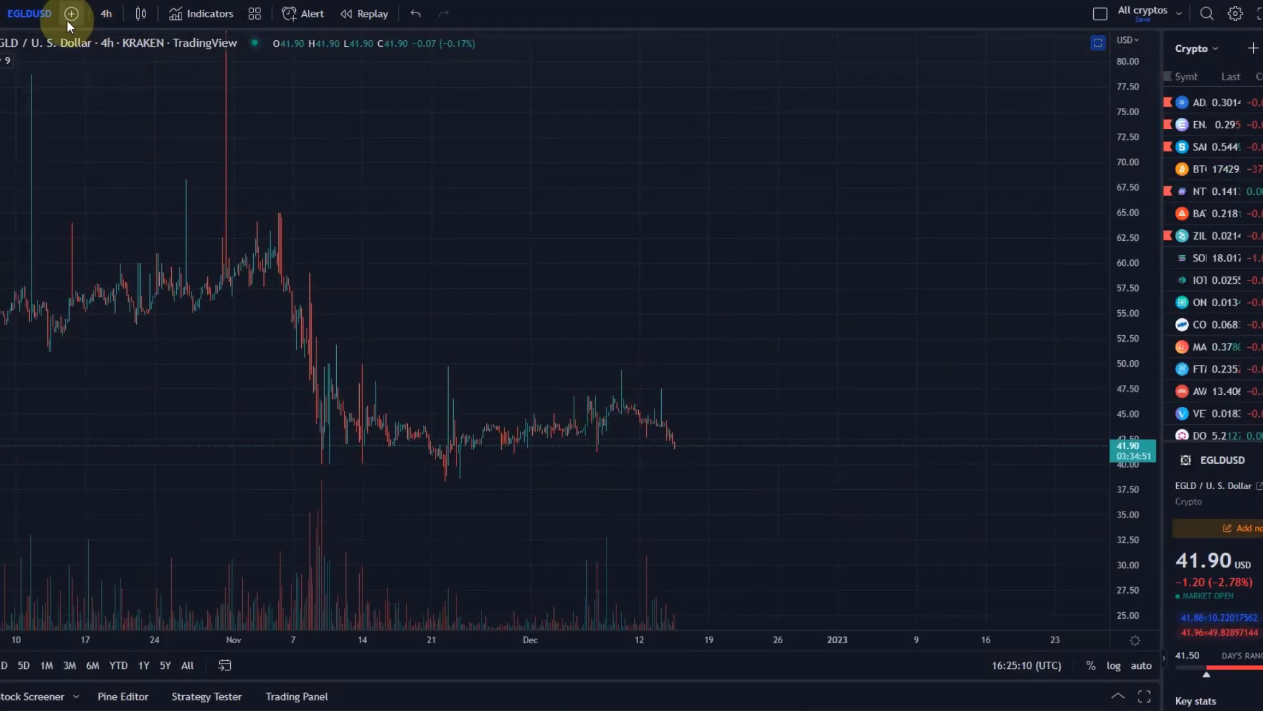
click(39, 22)
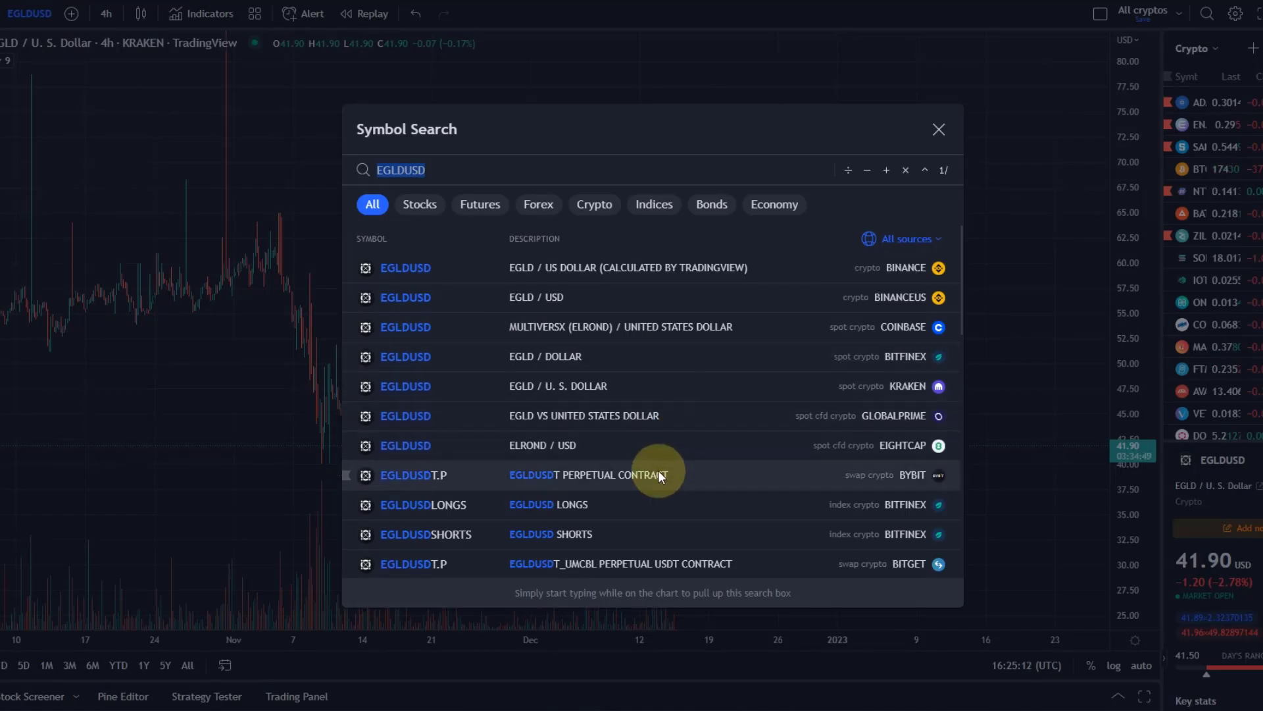
click(635, 355)
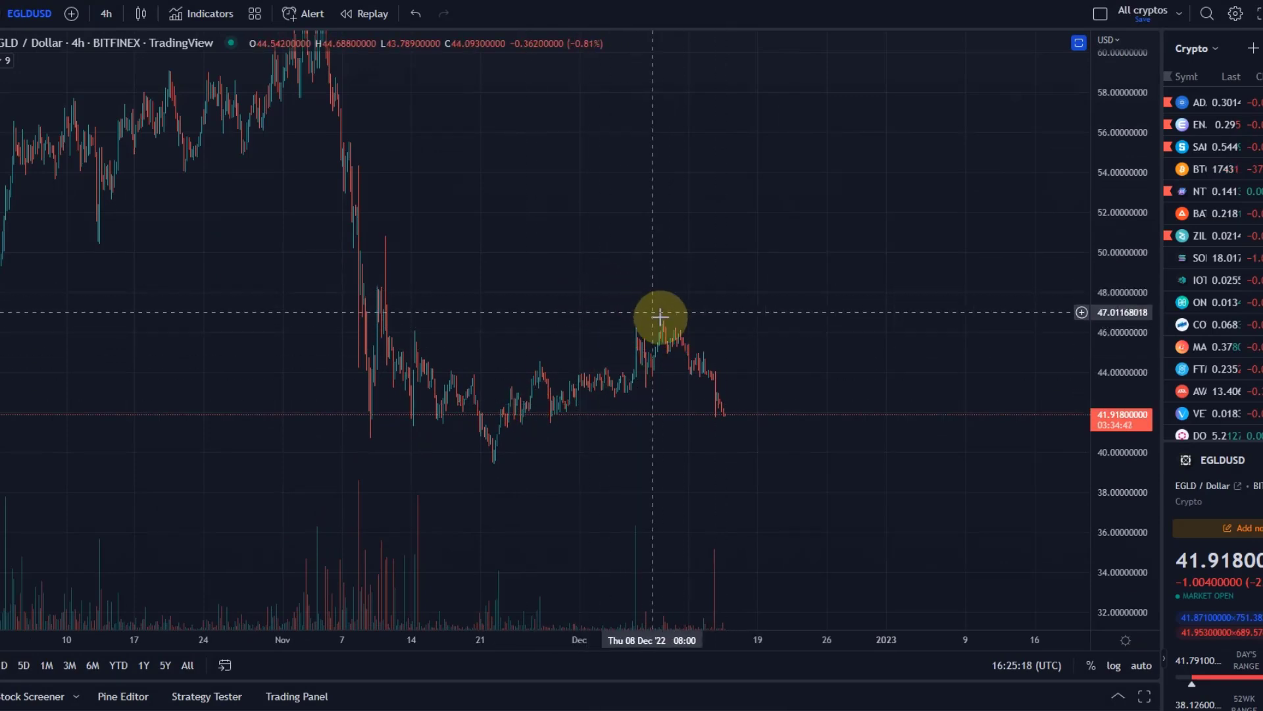
Check the EGLDUSD price data from Coinbase and BinanceUS, and return to the Binance chart
click(36, 7)
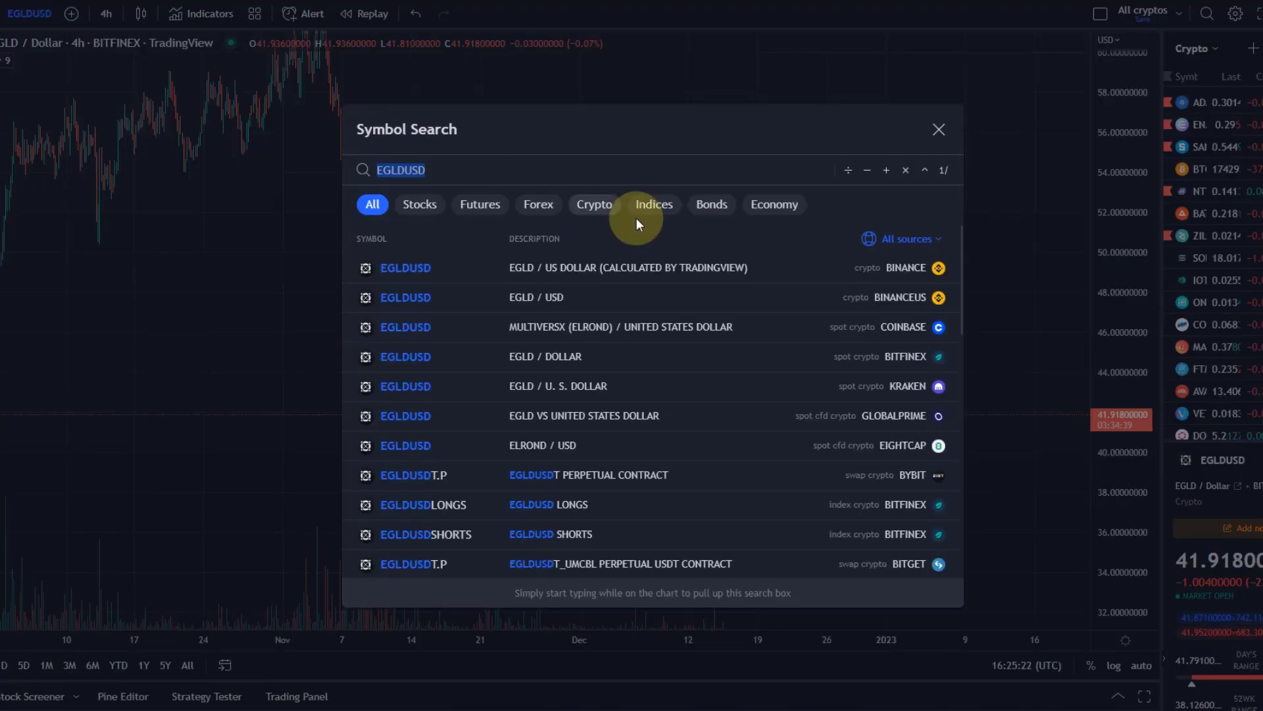
click(883, 338)
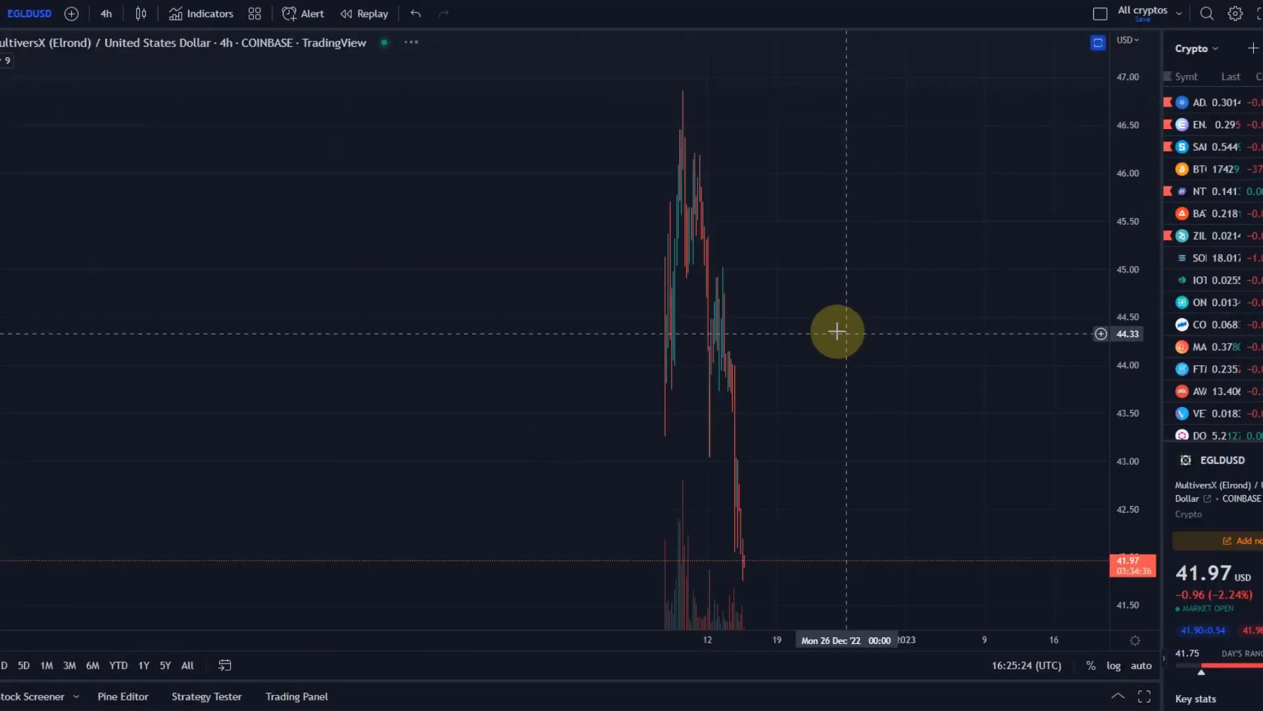
click(32, 12)
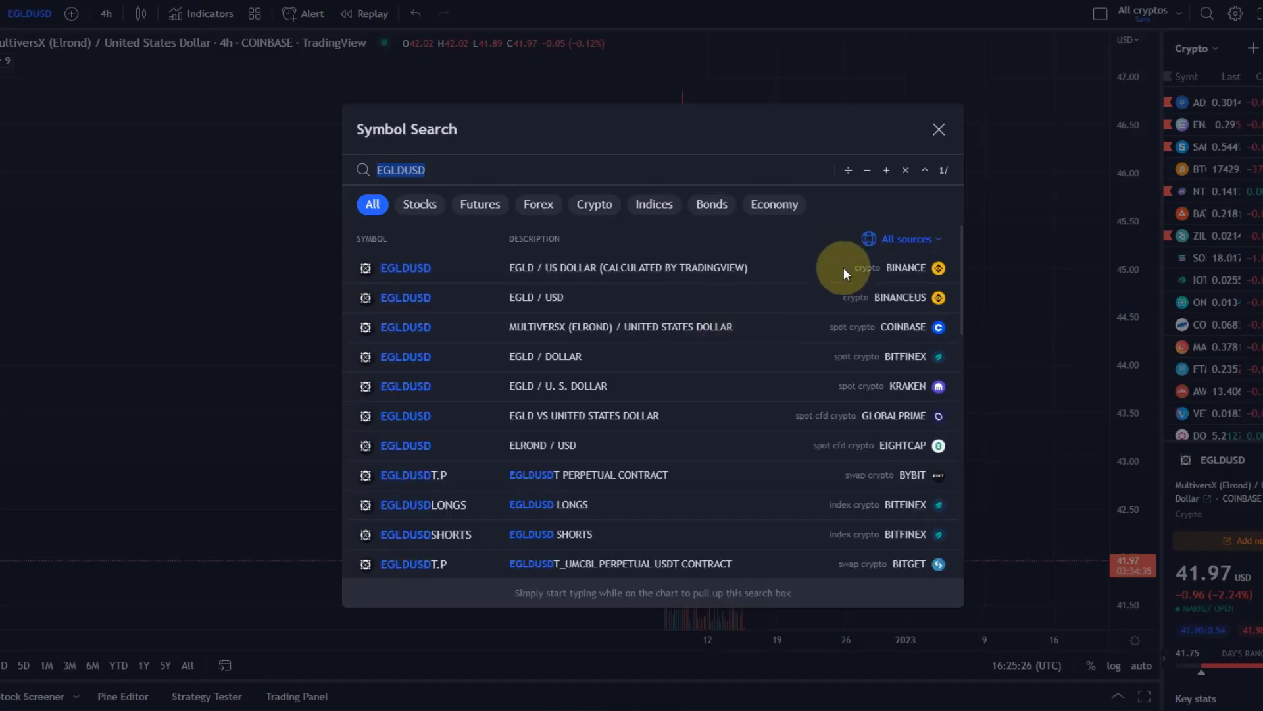
click(850, 302)
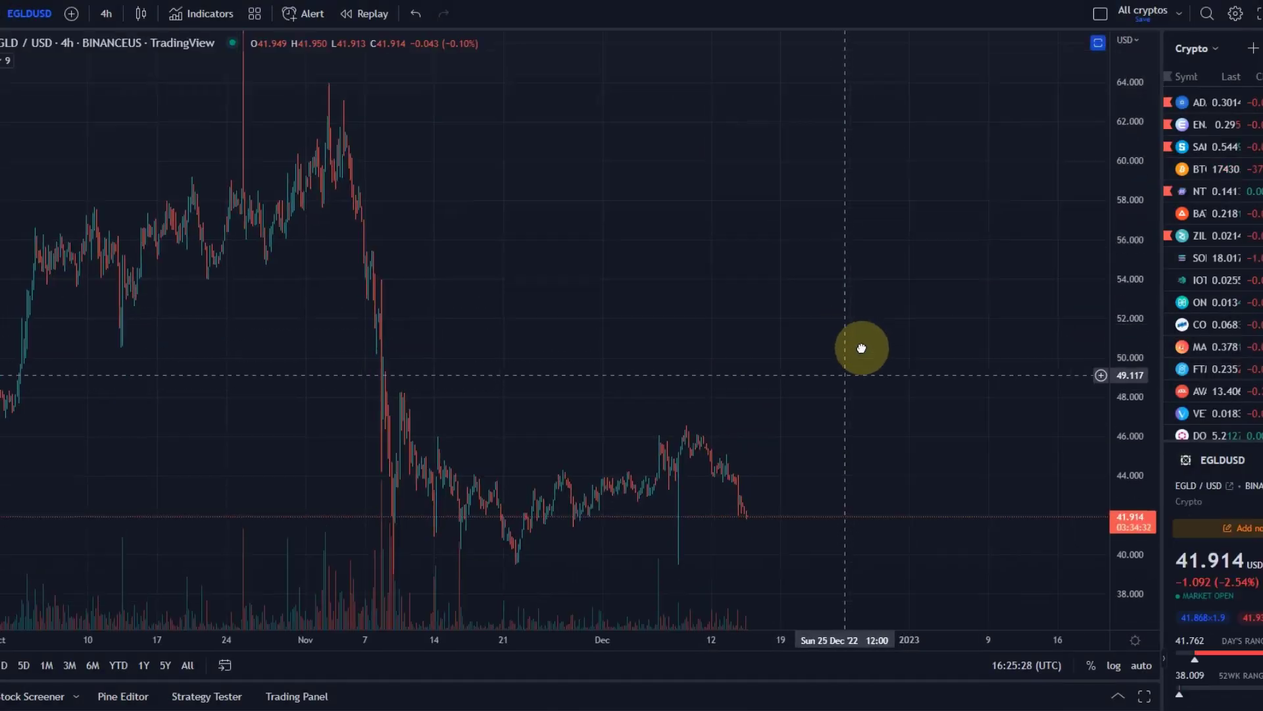
click(12, 15)
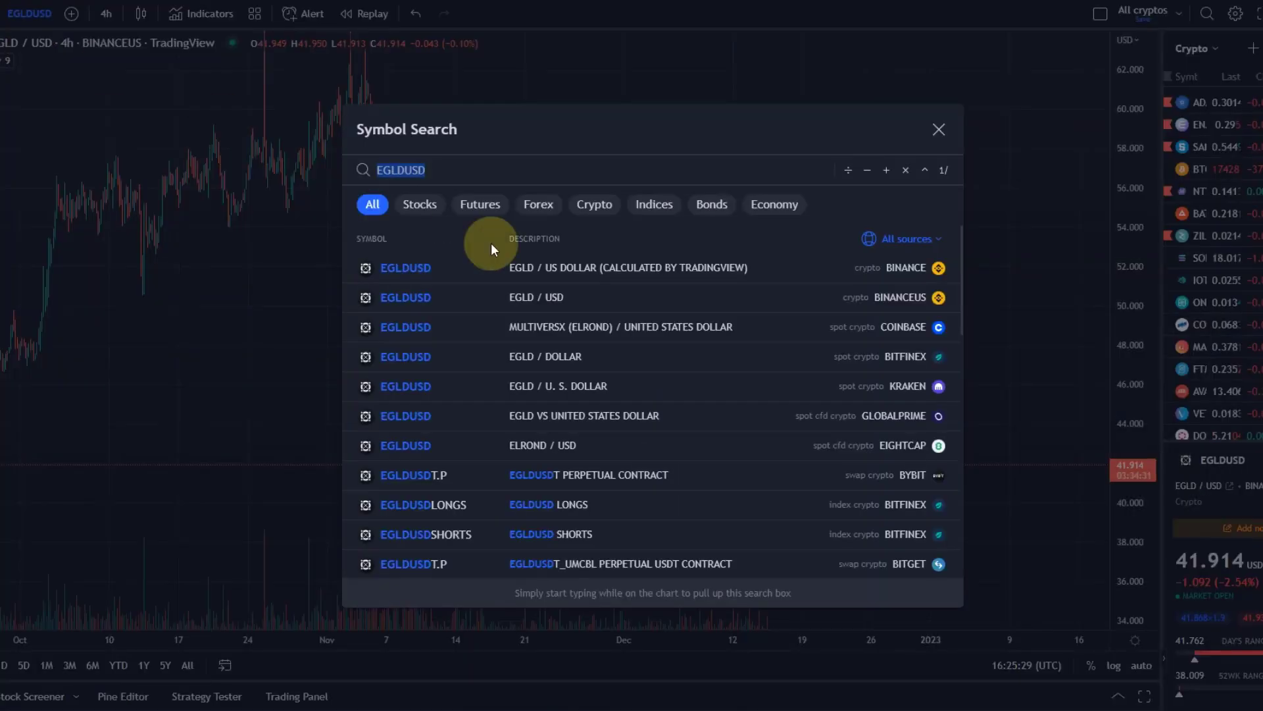
click(654, 273)
Move the (b) point to the 9 December 2022 high at about 47 USD and (a) to the 9 November low at about 40.3 USD
drag(852, 356, 815, 204)
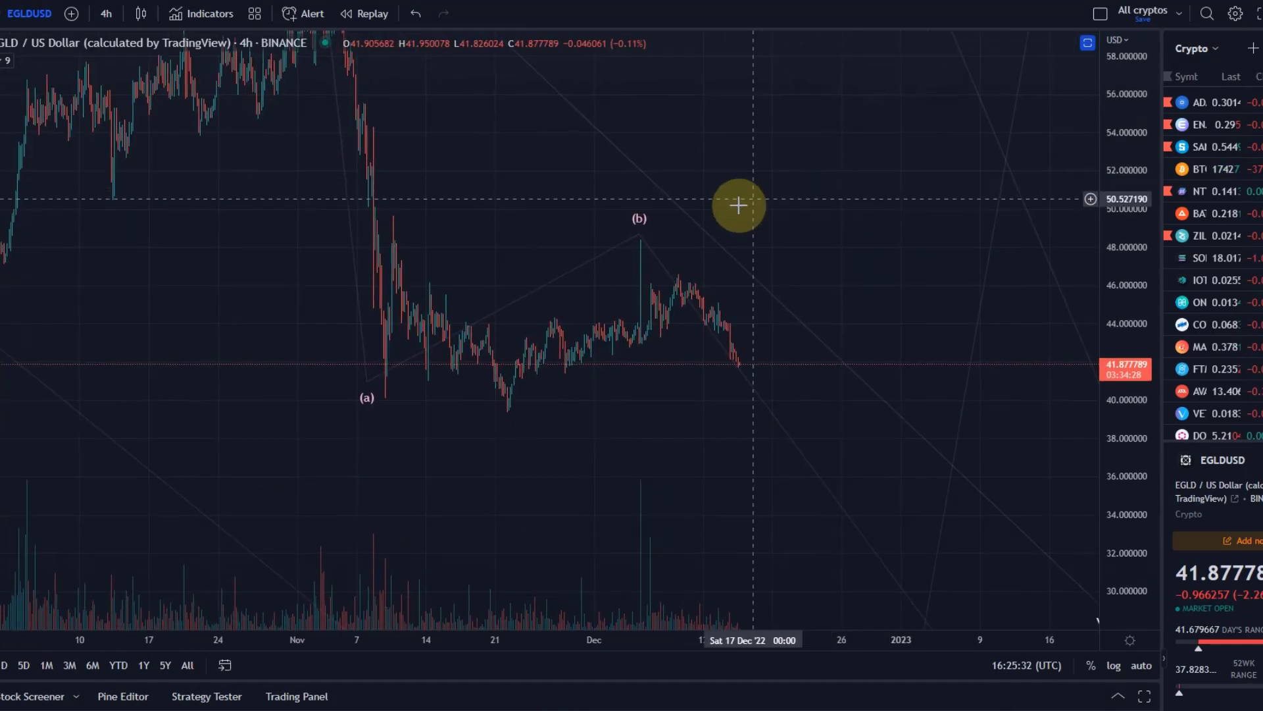
drag(636, 235, 678, 266)
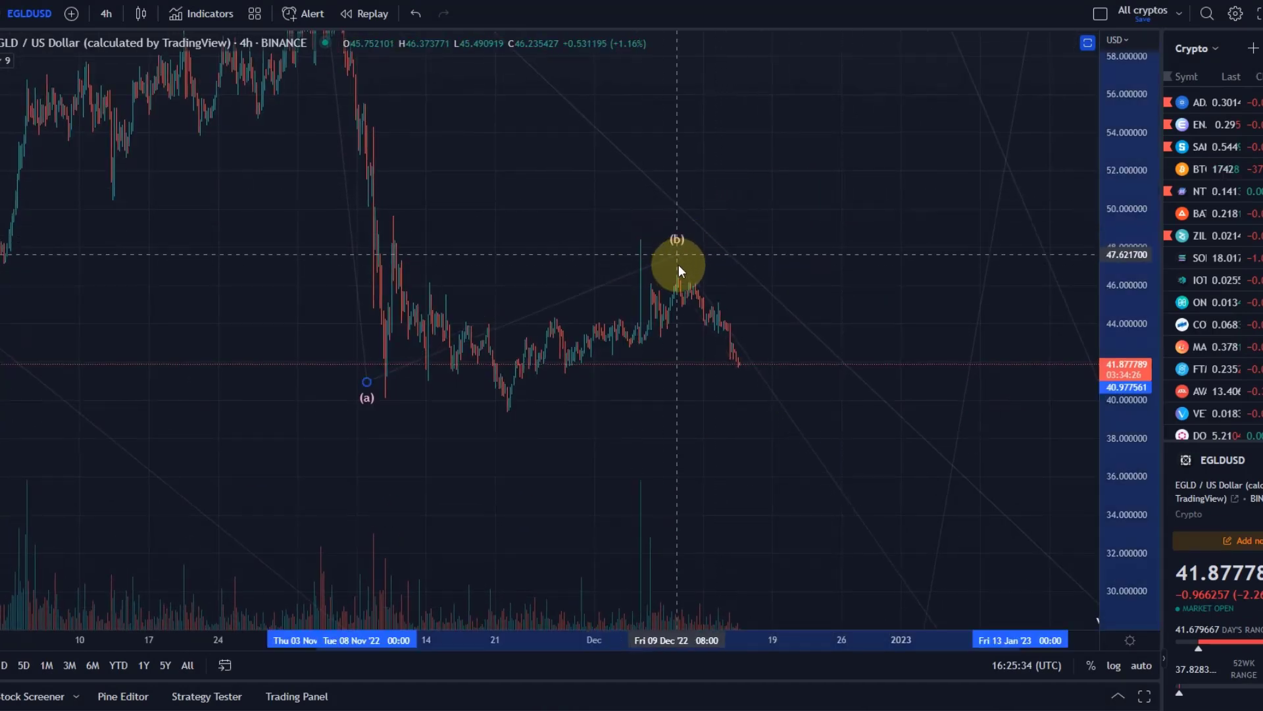
drag(705, 351, 687, 306)
scroll(724, 342, down, 3)
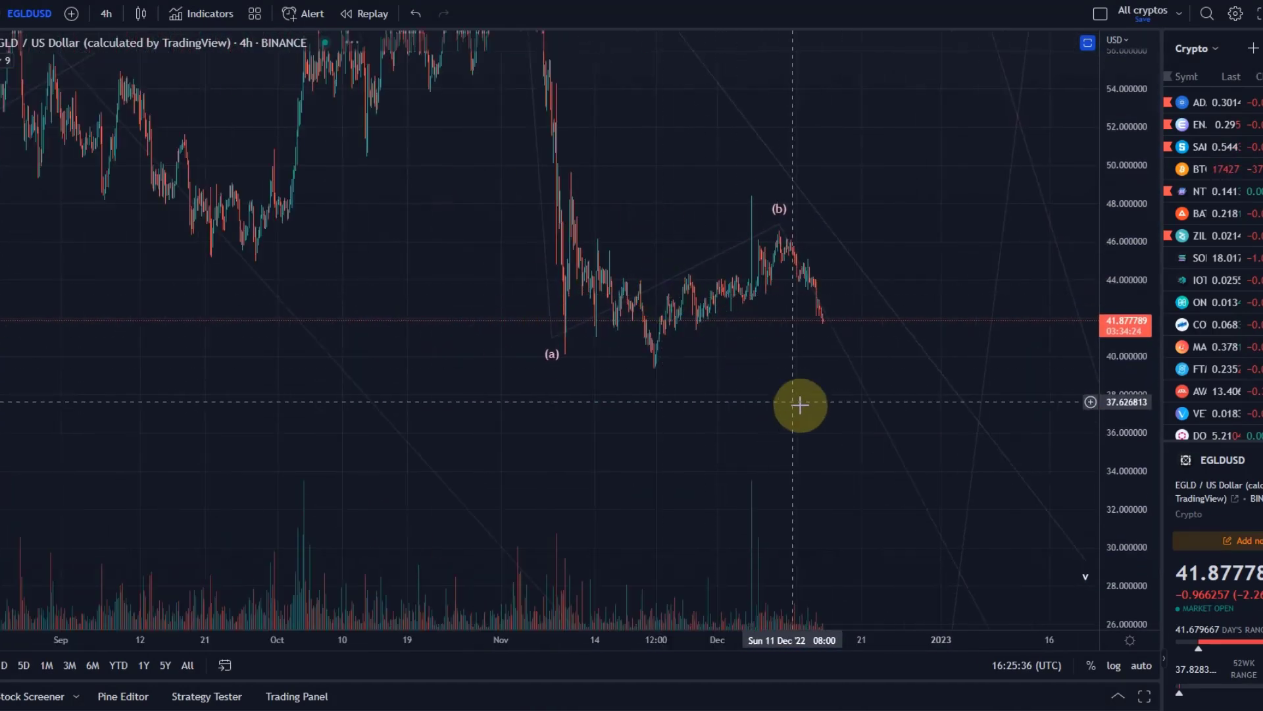
drag(801, 403, 715, 336)
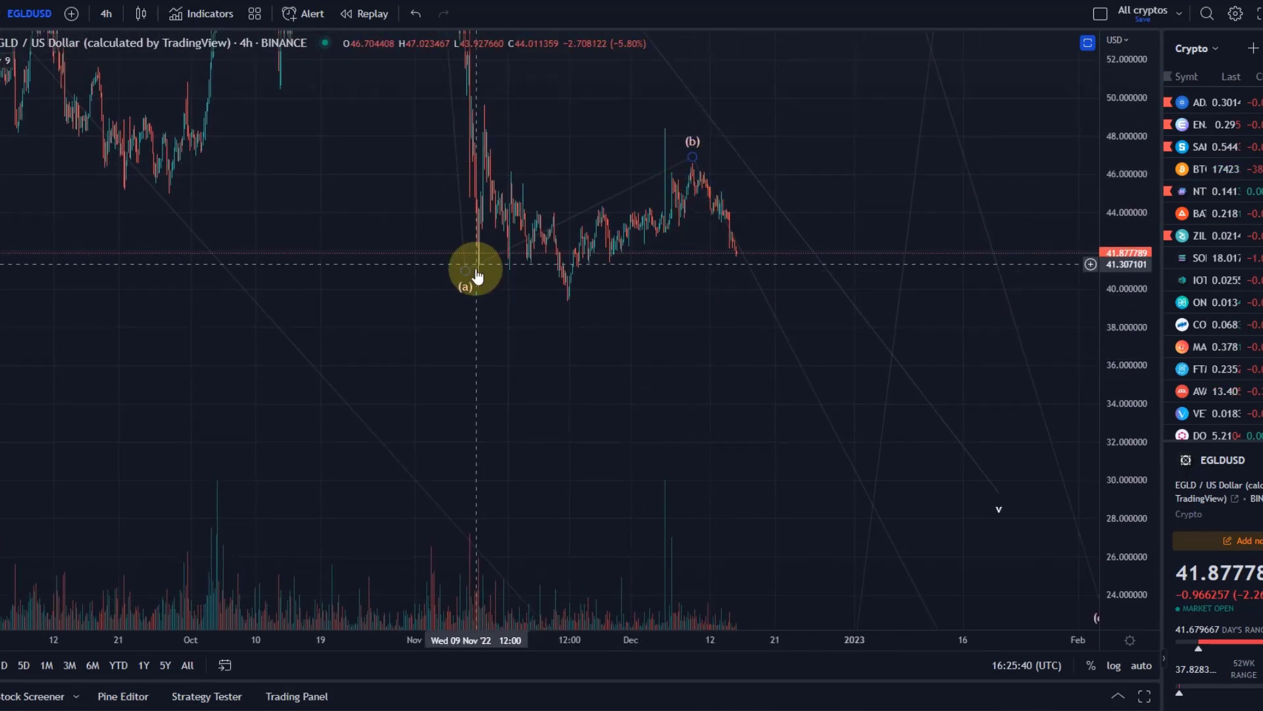
click(471, 273)
drag(477, 284, 475, 283)
Draw an Elliott Correction Wave (ABC) from the (a) low through about 49.7 and 39.4 USD to about 46.4 USD beside (b)
drag(550, 331, 562, 444)
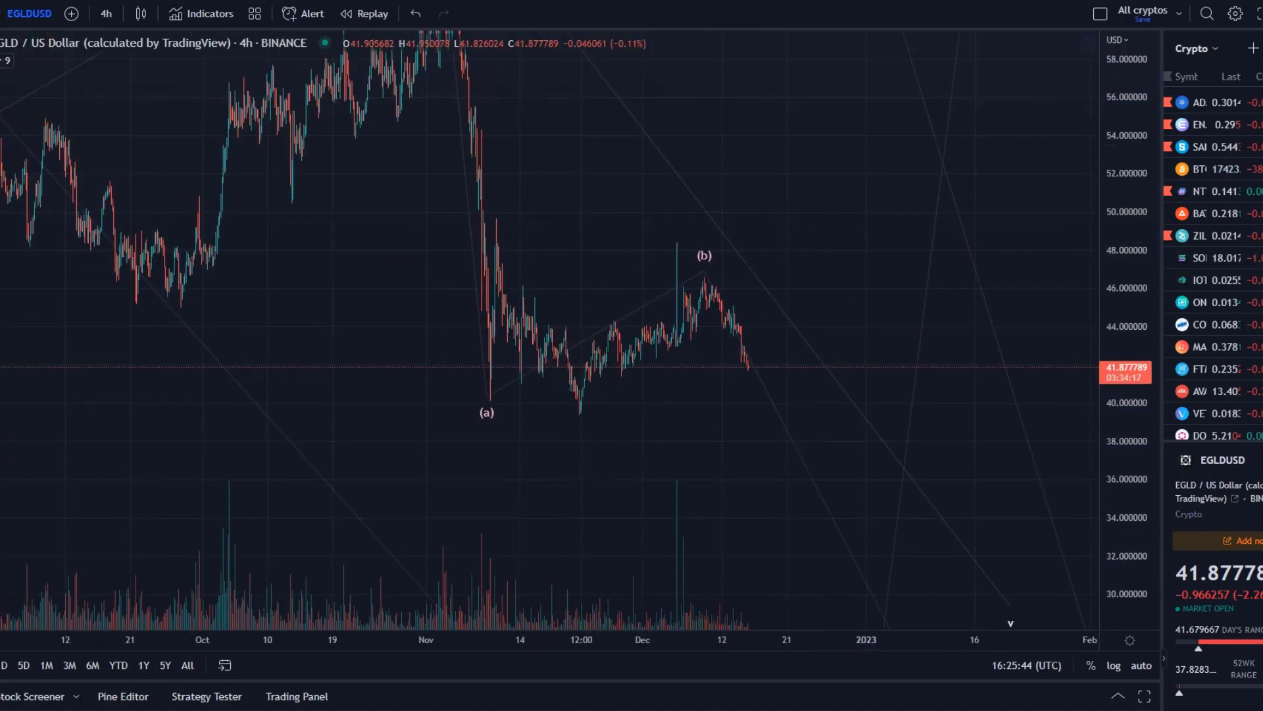
click(485, 388)
click(494, 218)
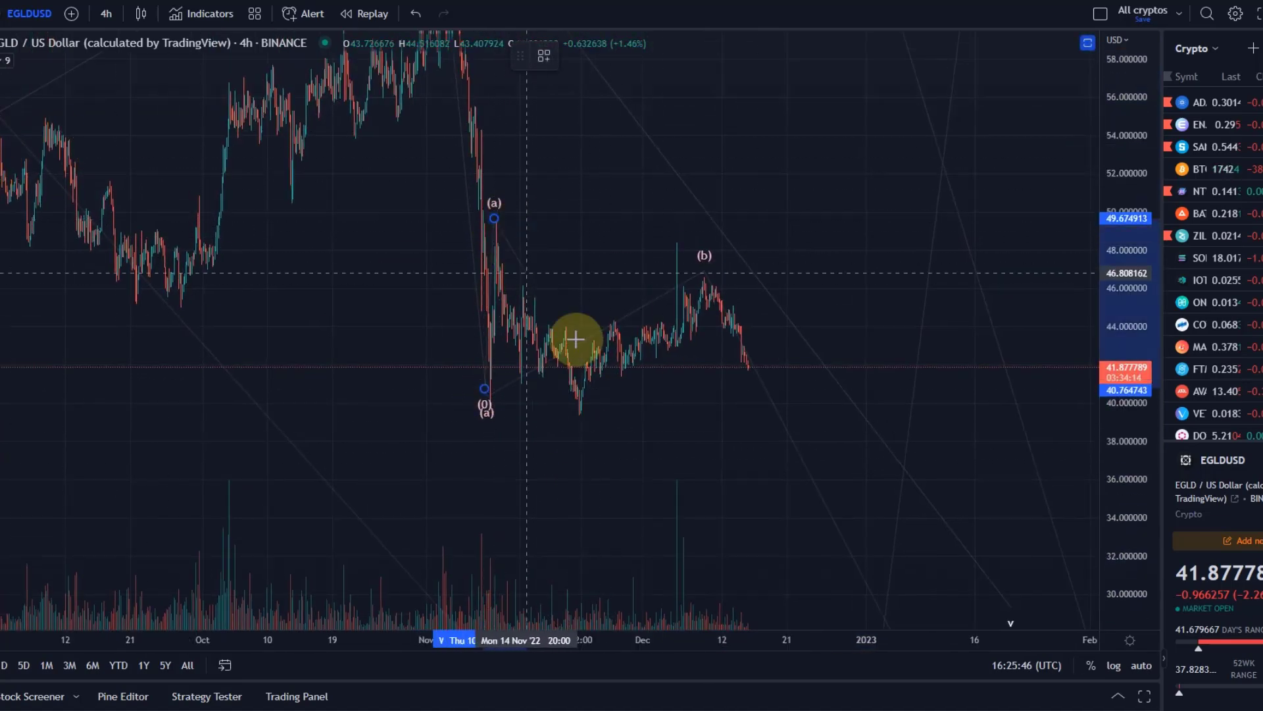
click(579, 412)
click(711, 280)
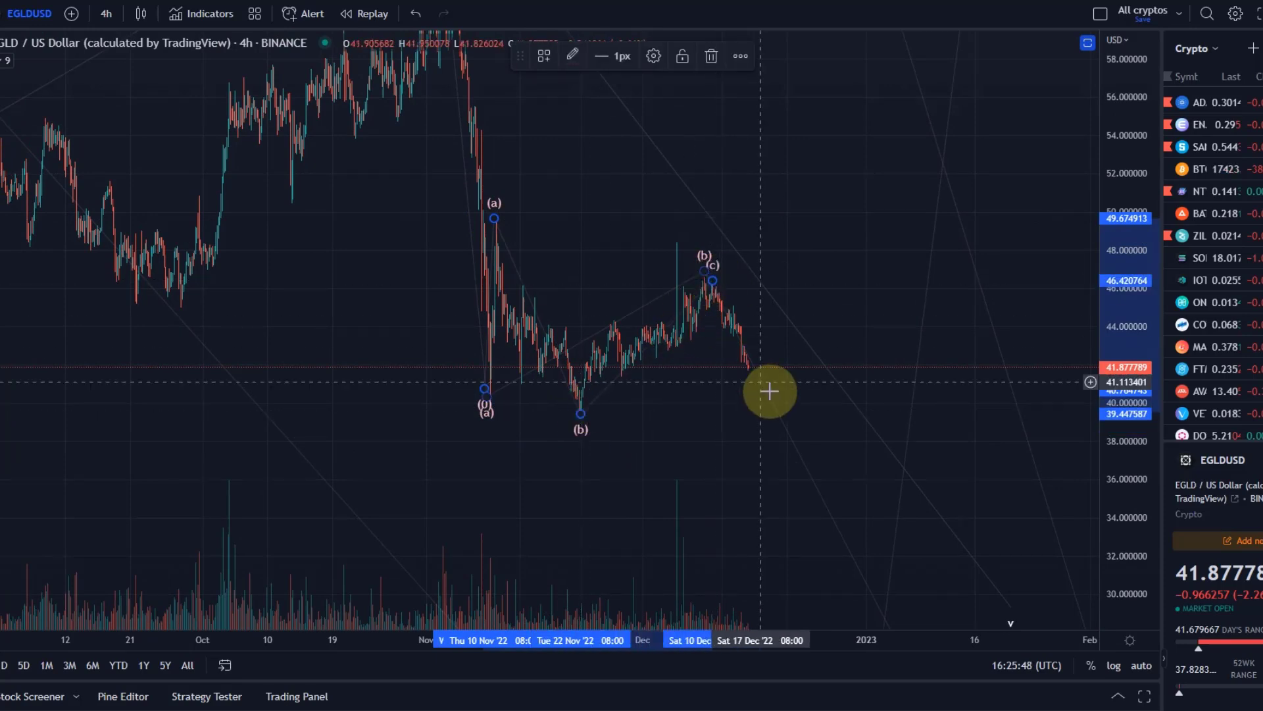
Set the new correction wave's degree to Subminuette
click(643, 57)
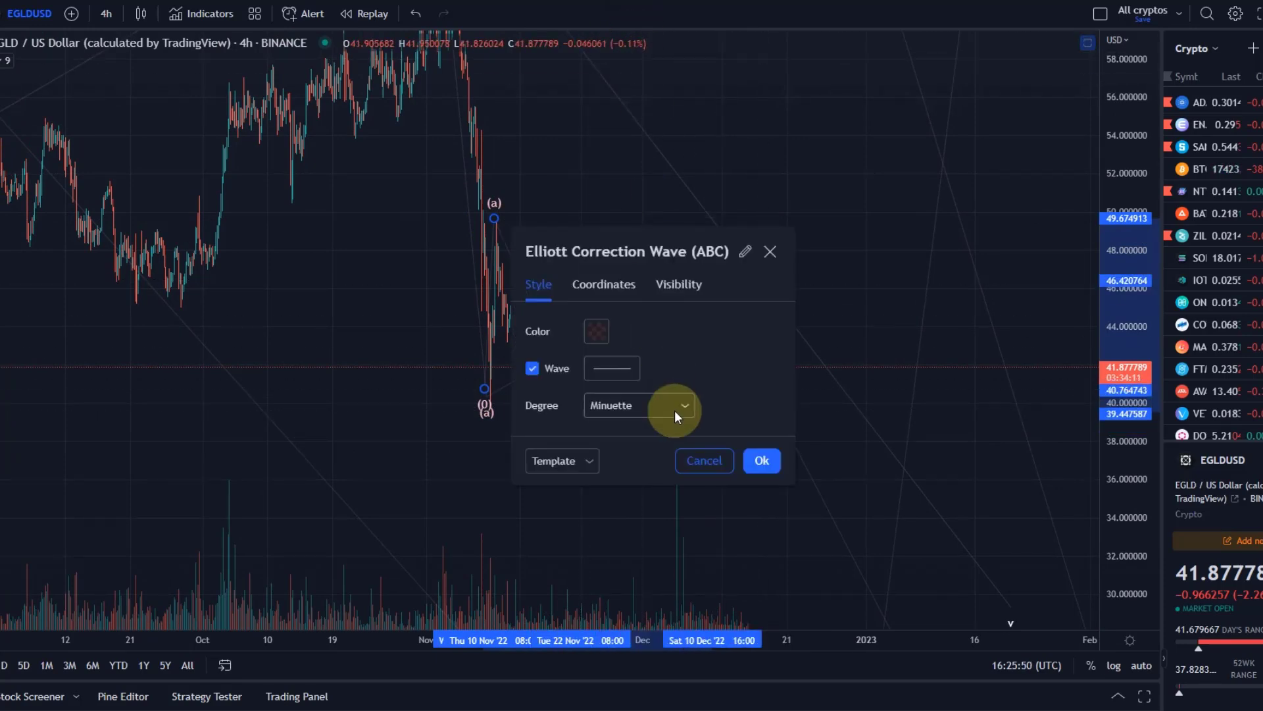
click(641, 405)
click(613, 620)
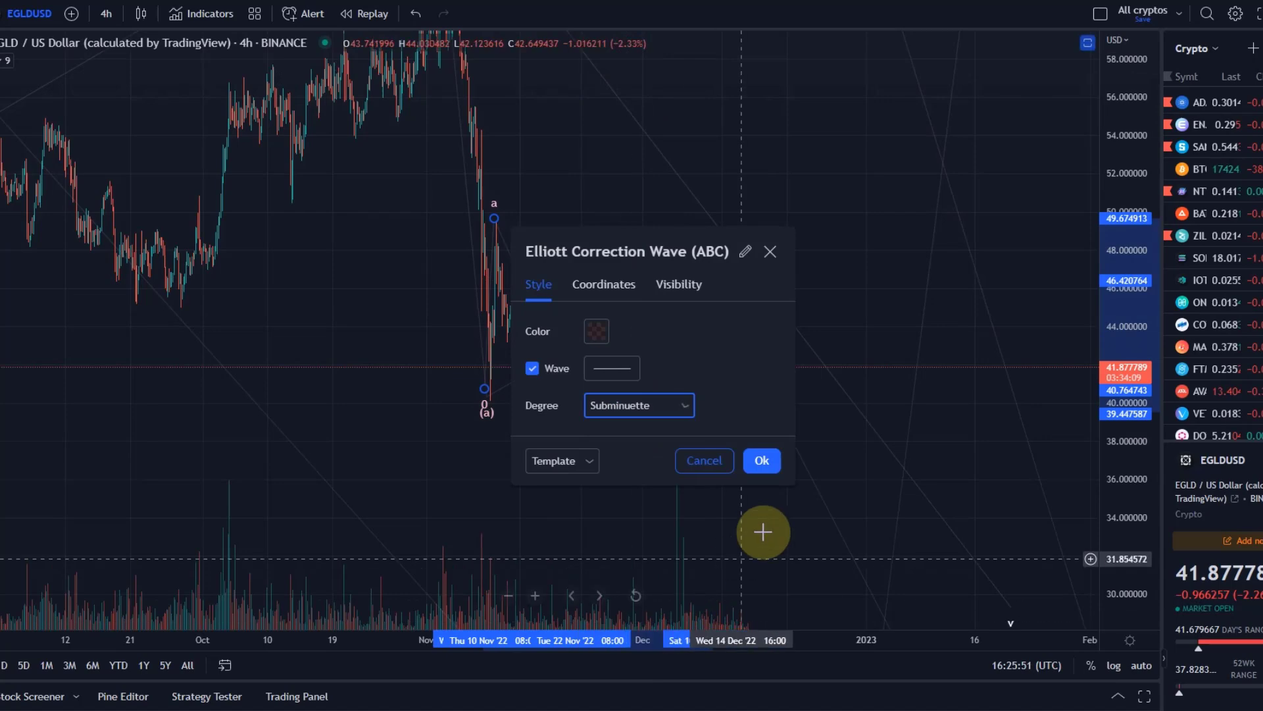
click(751, 459)
Move the white impulse drawing's wave v point down to about 22.87 USD on 21 January 2023
mouse_move(751, 470)
mouse_down()
mouse_move(646, 386)
mouse_move(599, 326)
mouse_up()
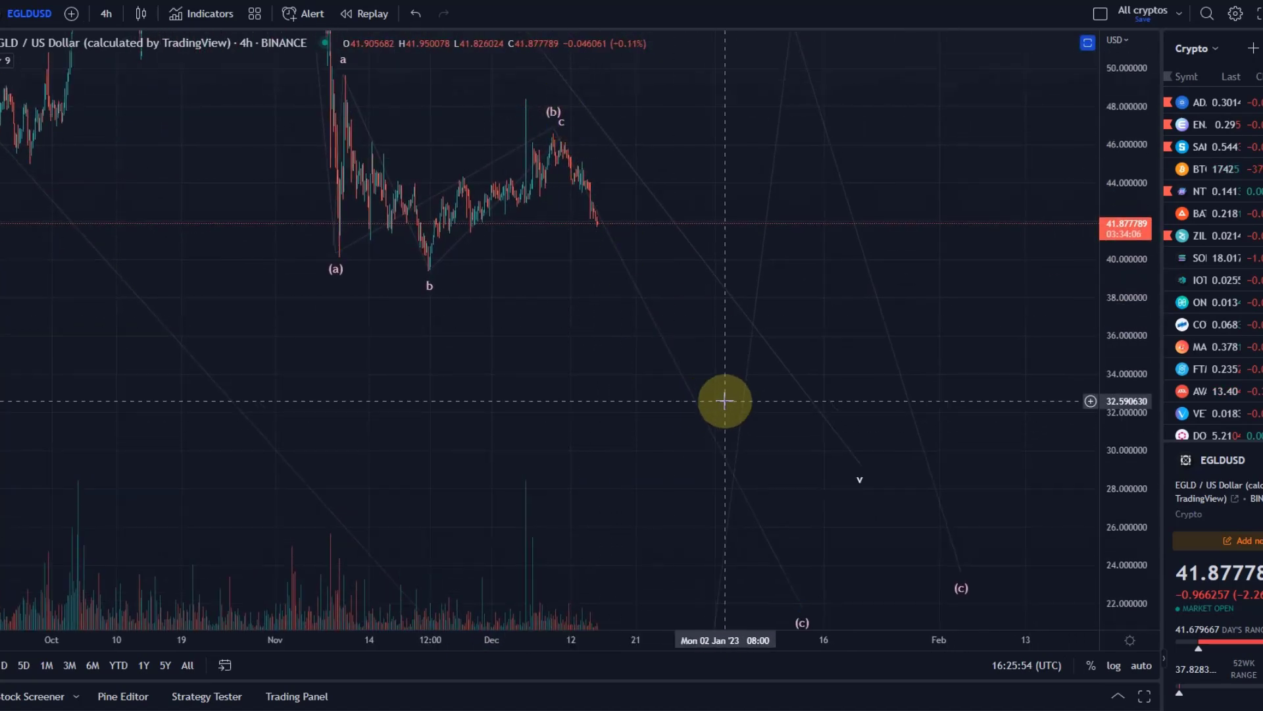
drag(725, 401, 870, 400)
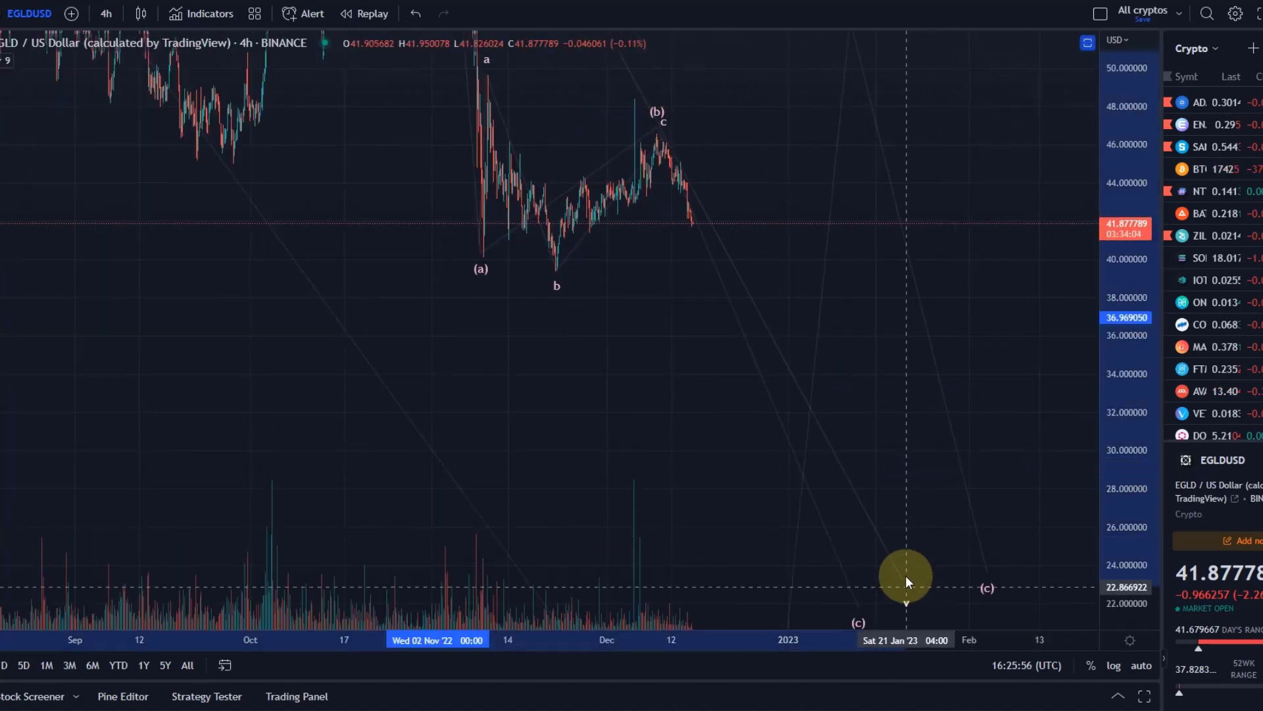
drag(906, 577, 906, 578)
Draw an Elliott Impulse Wave (12345) down from about 45.1 USD on 8 December, through about 36.4, 39.6, 27.8 and 28.5 USD to about 24 USD
drag(1138, 403, 1168, 571)
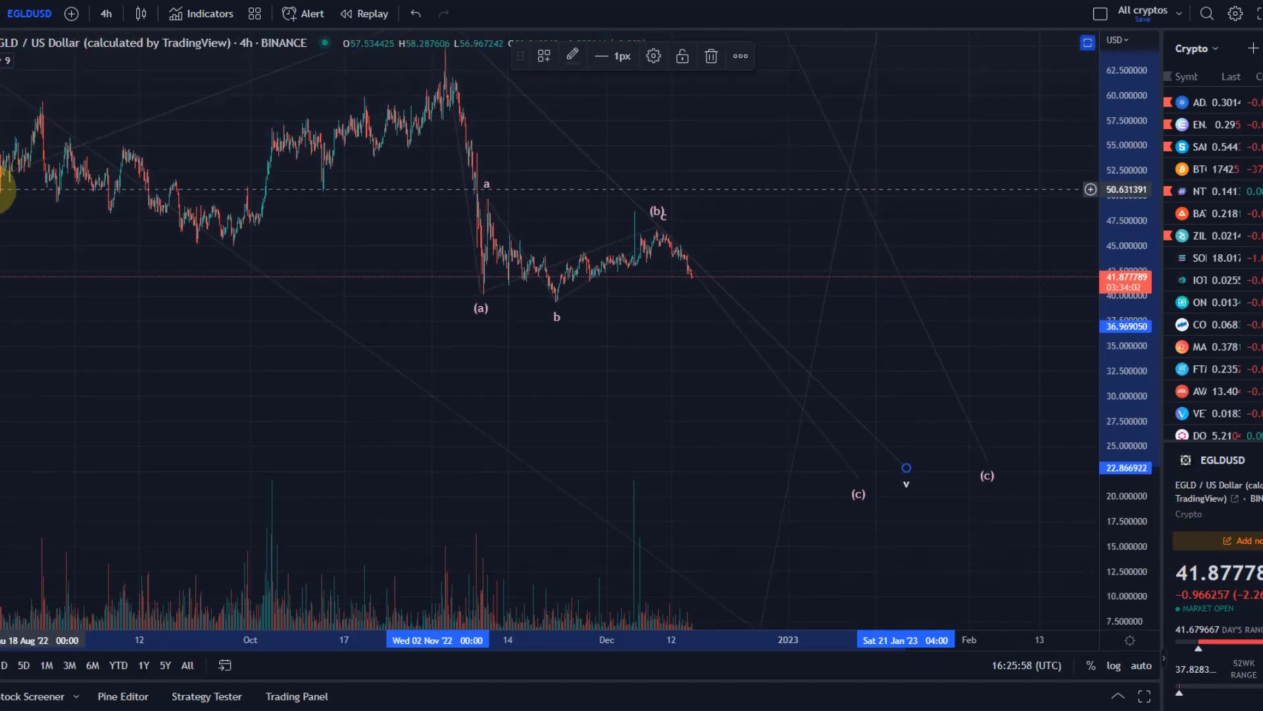
click(1, 184)
click(160, 395)
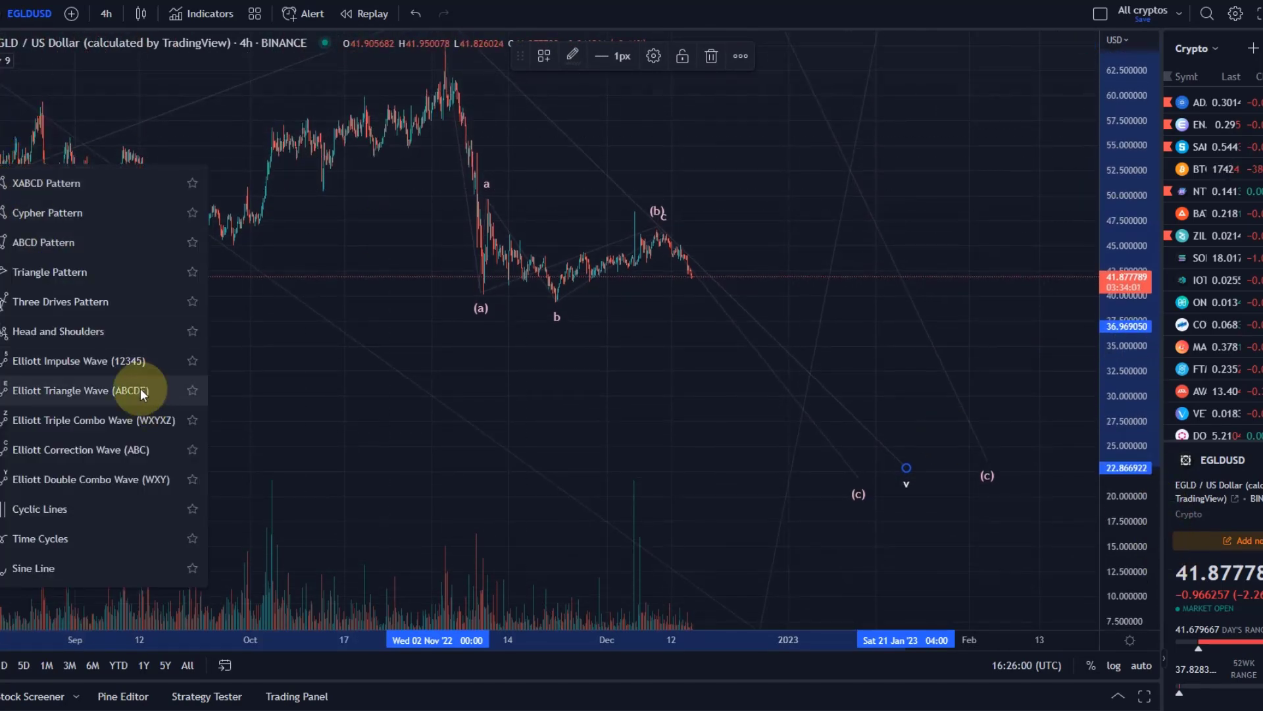
click(646, 247)
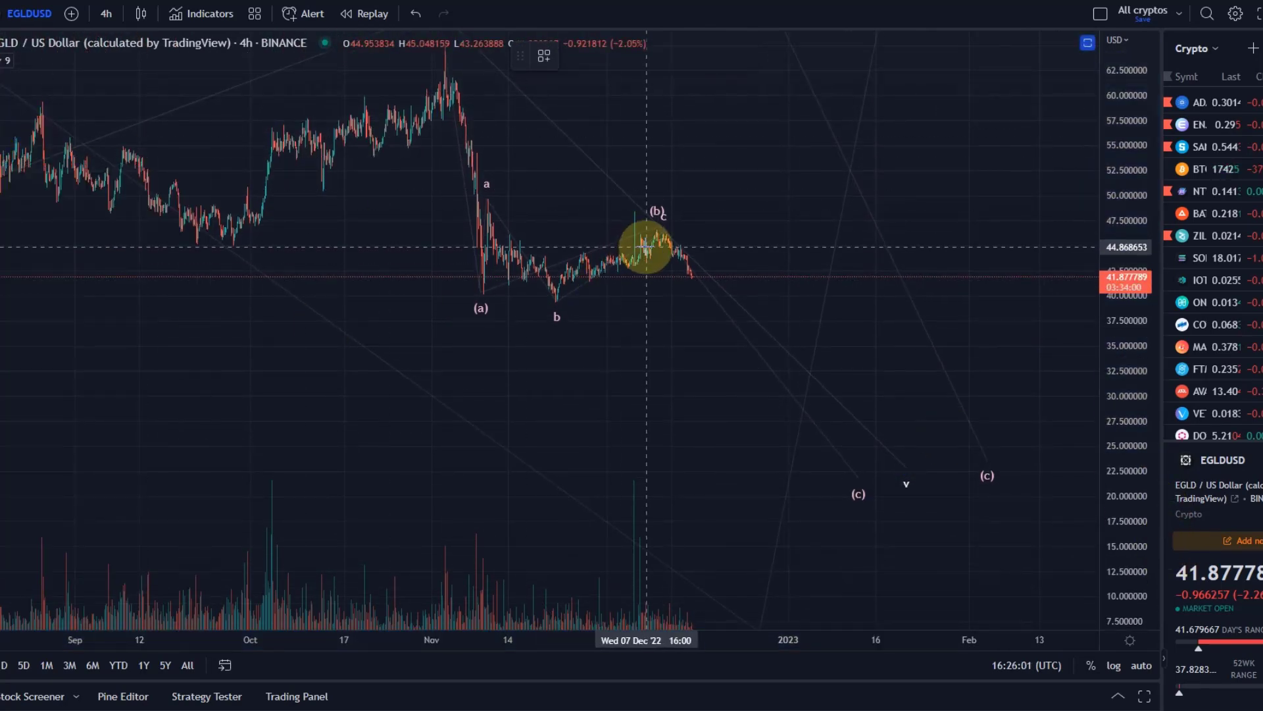
click(705, 331)
click(740, 301)
click(759, 417)
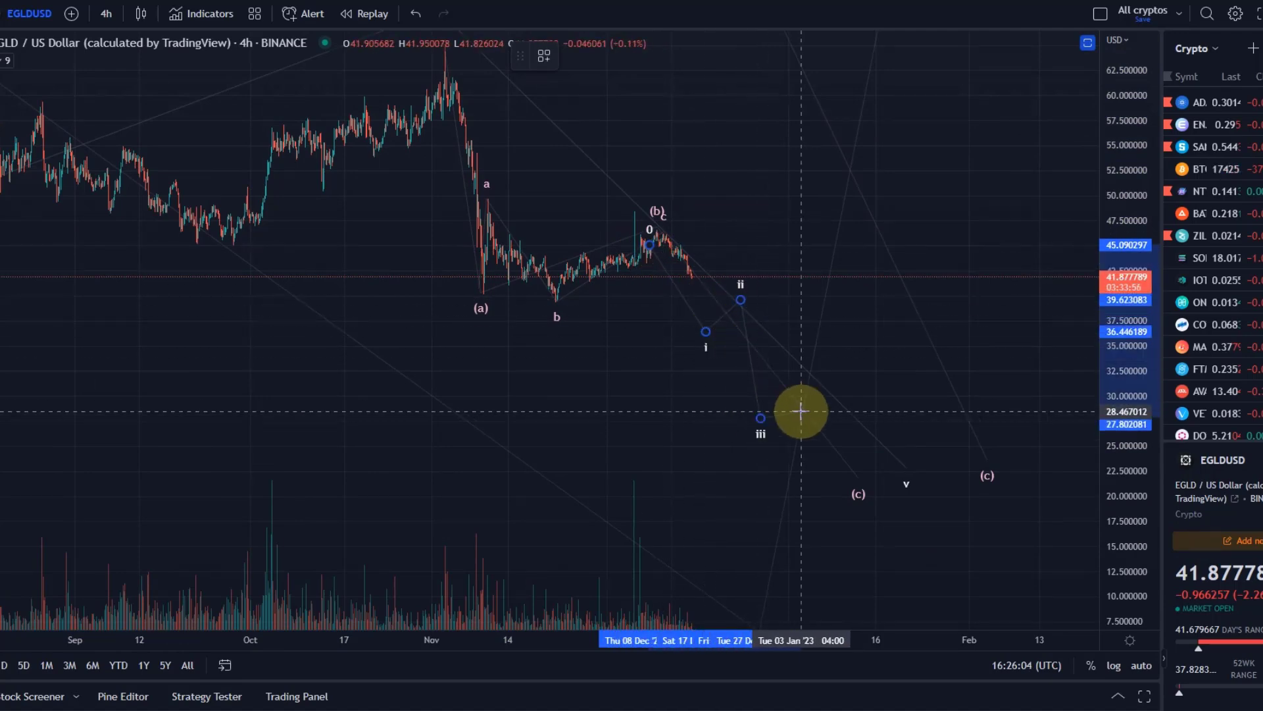
click(801, 412)
click(823, 457)
Switch the chart to the 8-hour interval and examine the wave count from the 2021 peaks to the projected decline
scroll(691, 441, down, 1)
scroll(678, 448, down, 2)
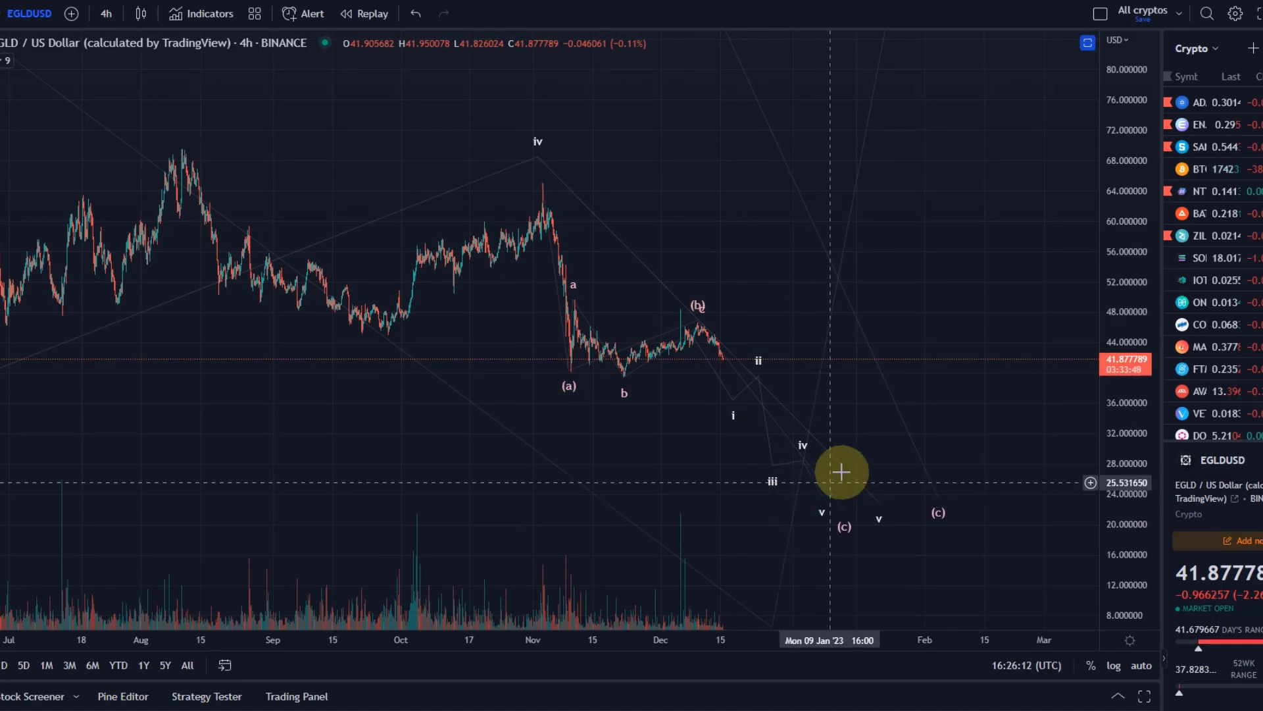
scroll(693, 395, down, 6)
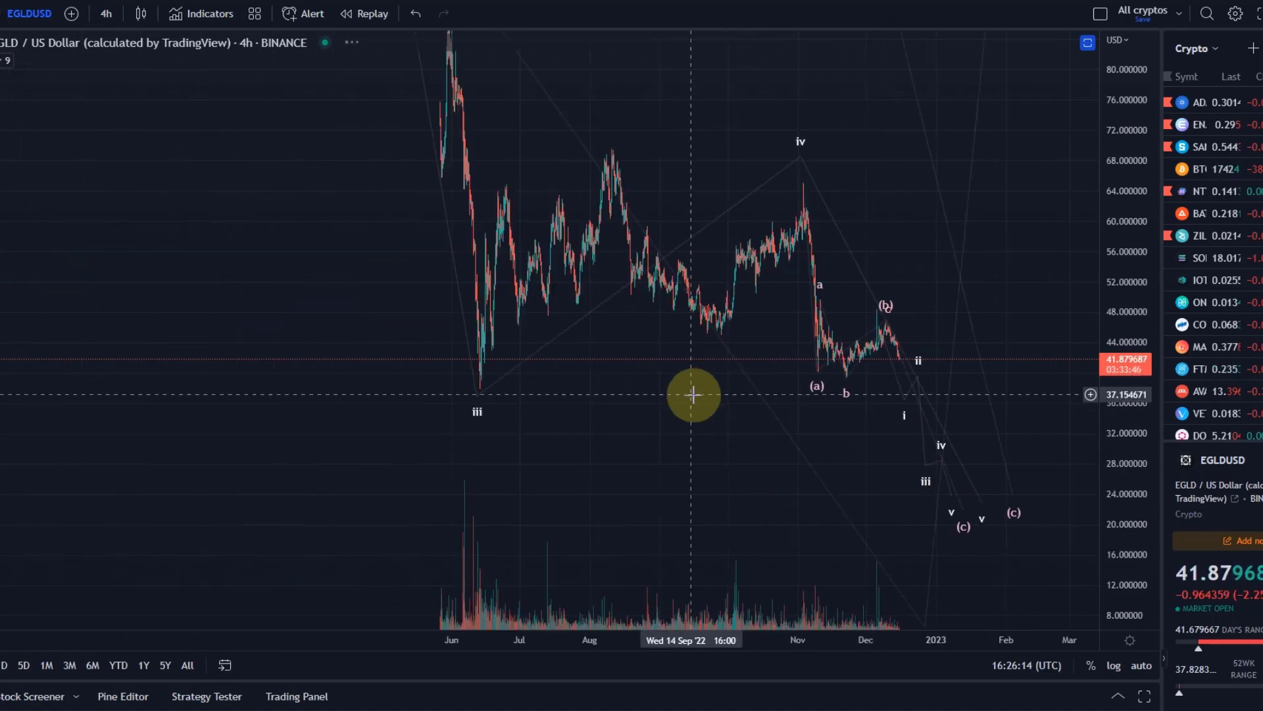
drag(1106, 192, 1212, 671)
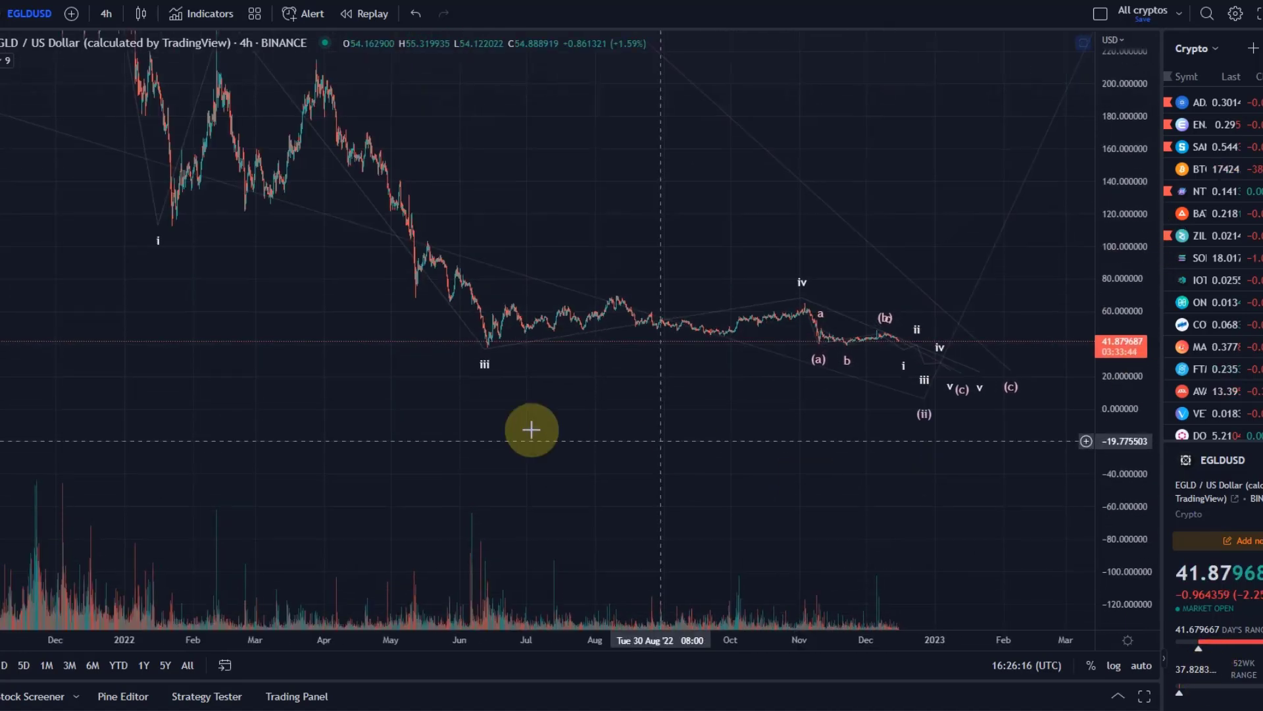
drag(319, 259, 670, 484)
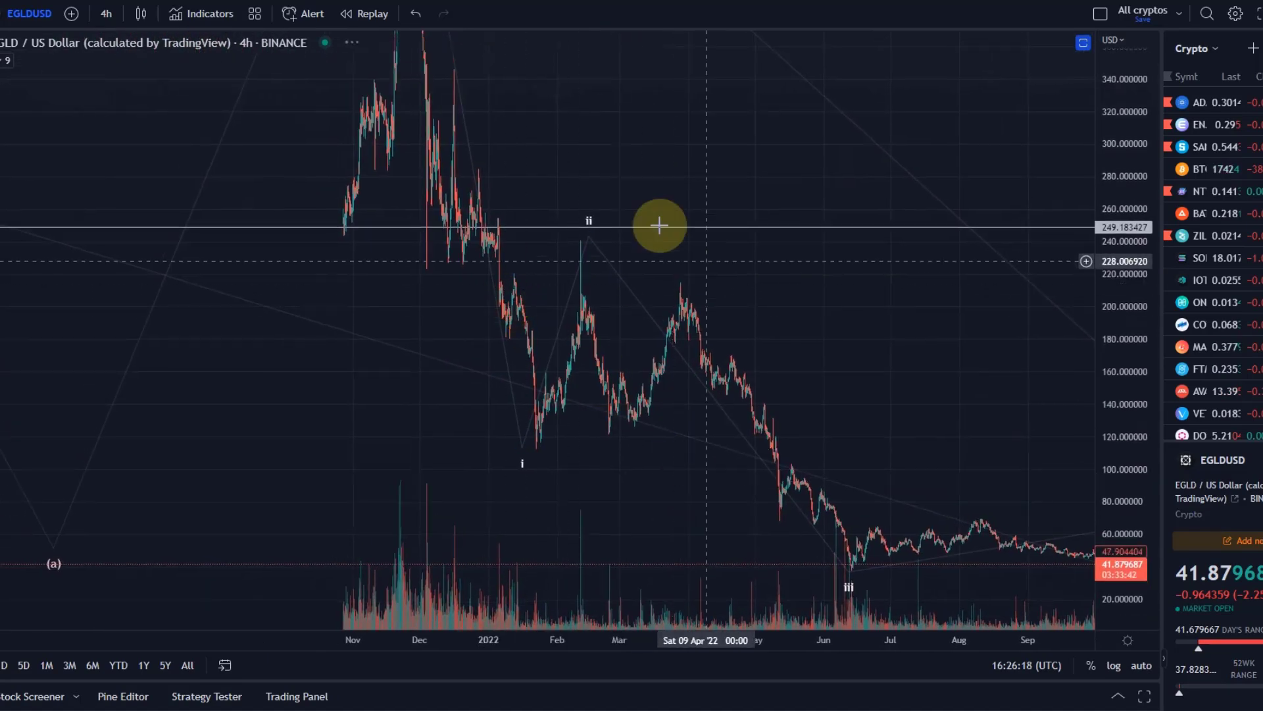
click(110, 15)
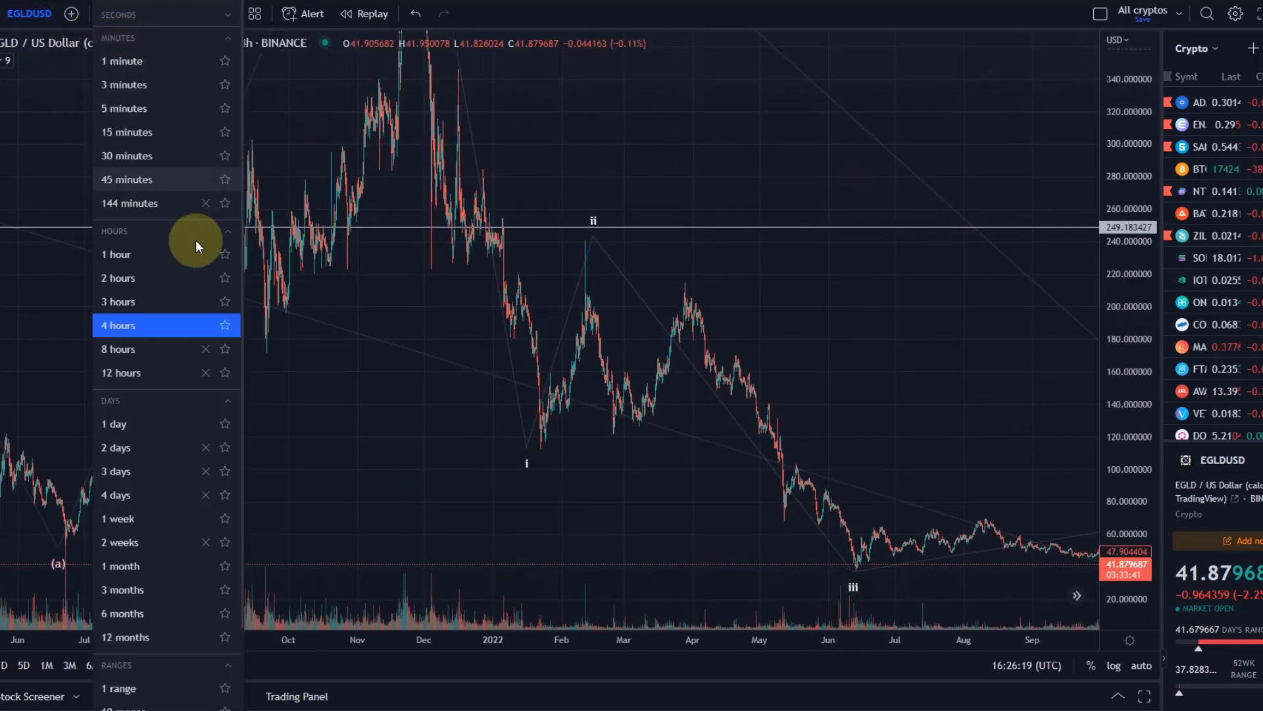
click(134, 350)
drag(855, 501, 607, 450)
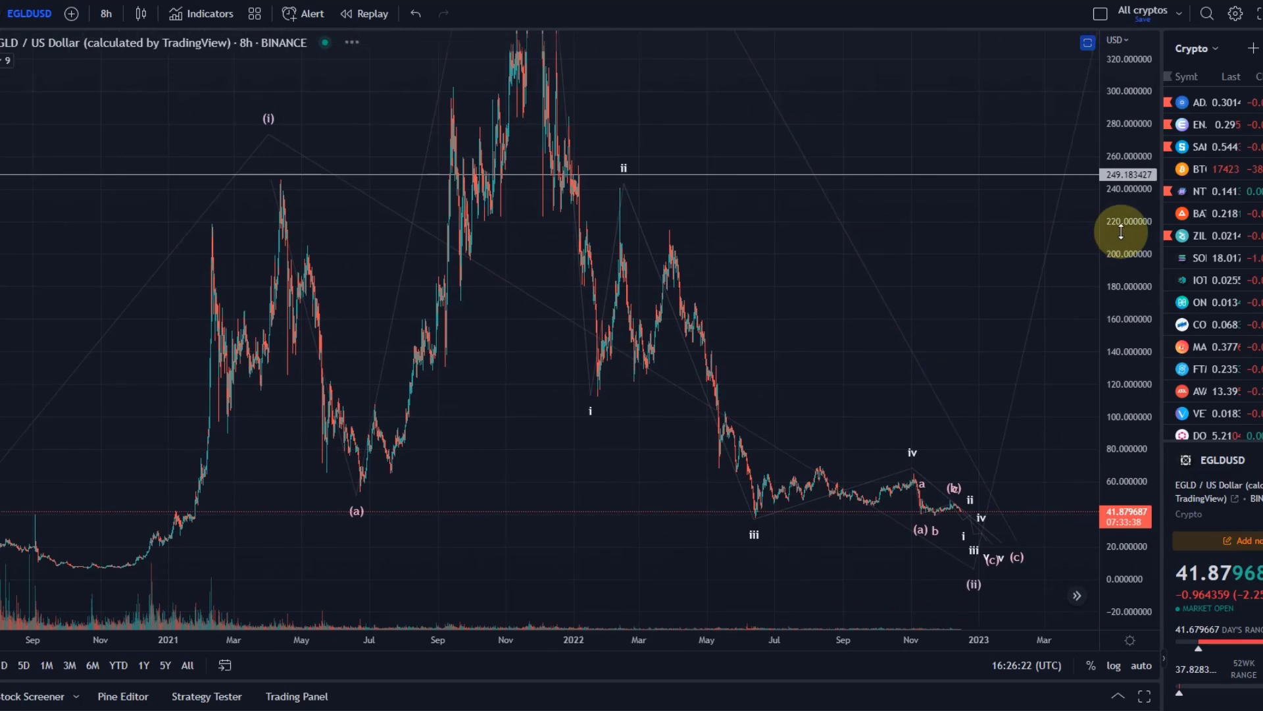
drag(1119, 252, 1108, 381)
click(643, 370)
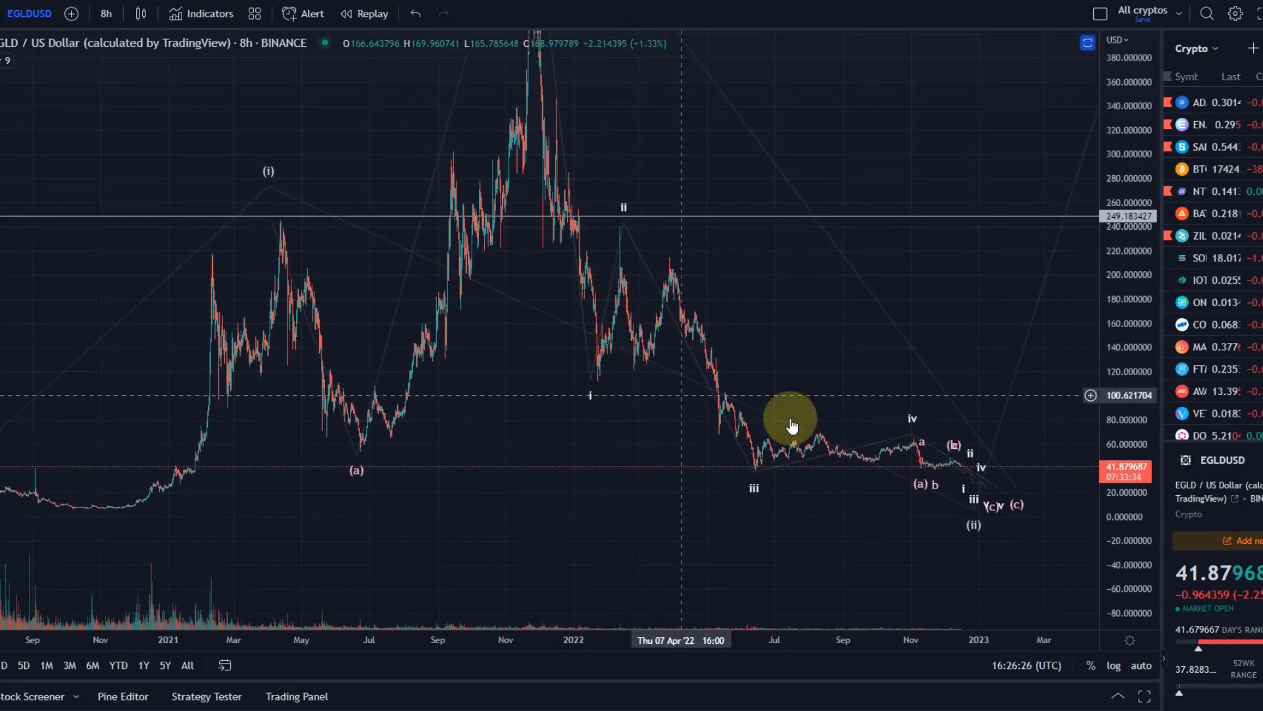
click(923, 459)
scroll(791, 341, up, 3)
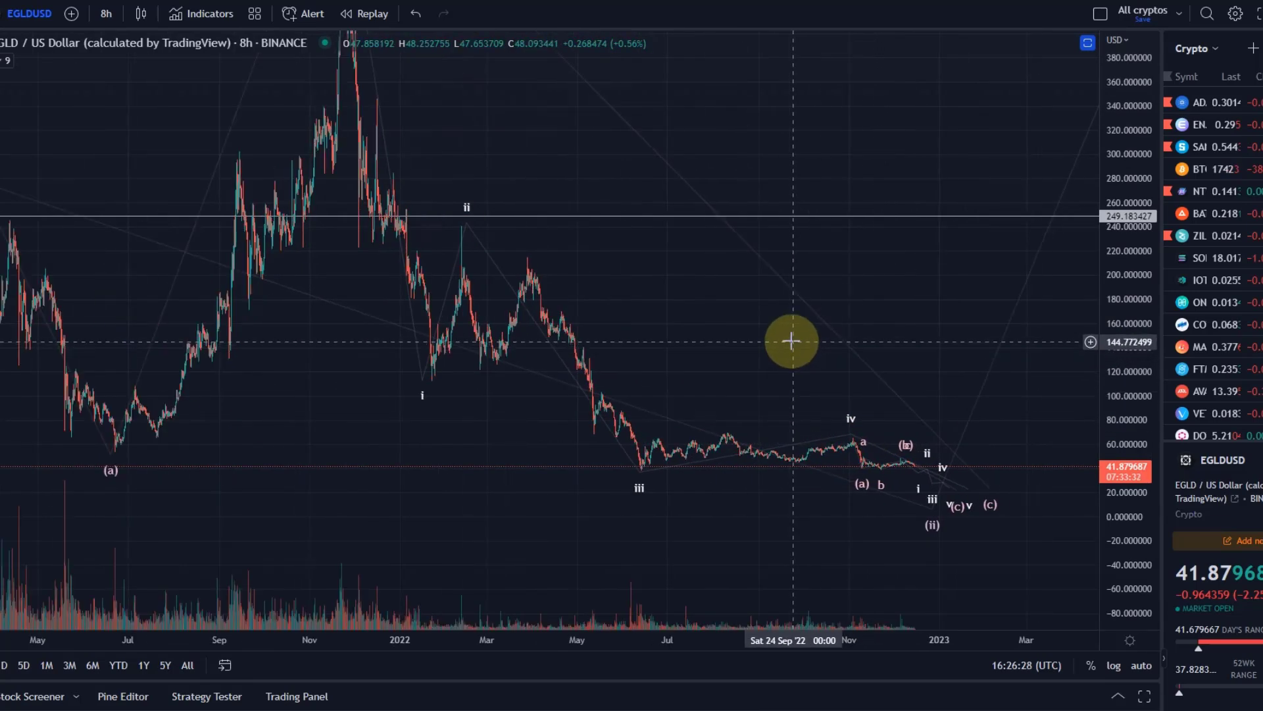
drag(713, 333, 710, 364)
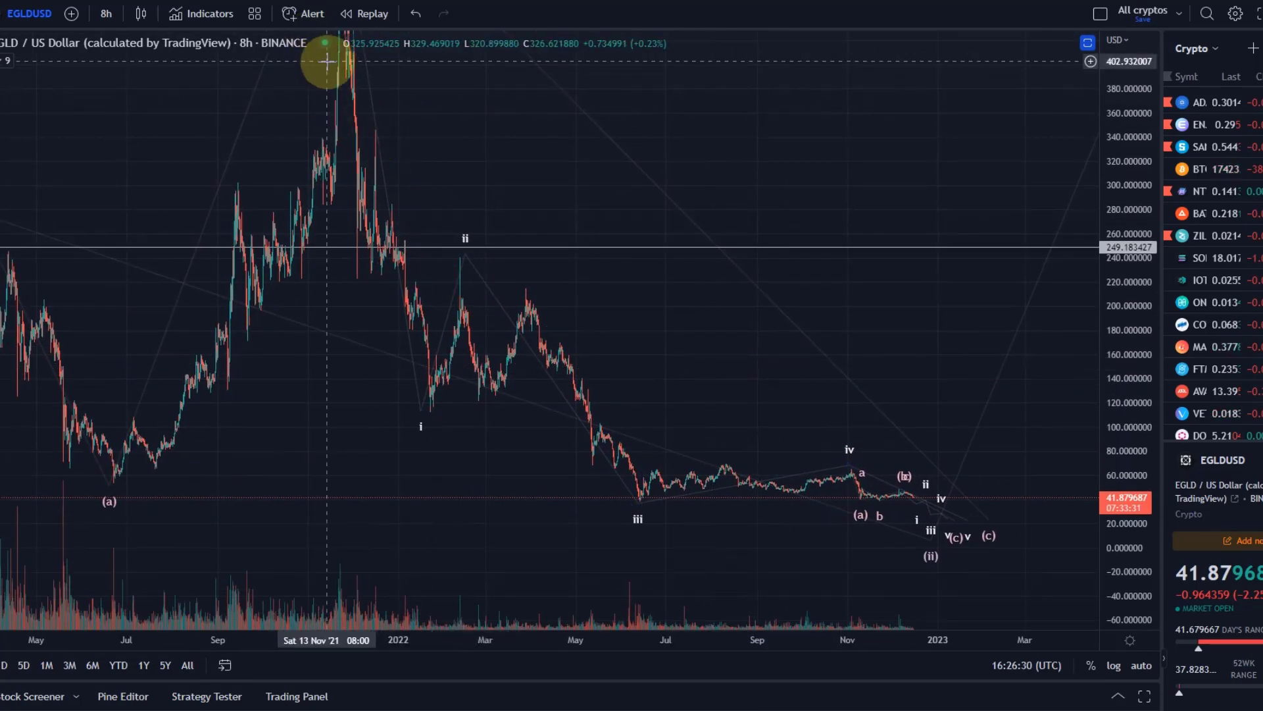
drag(573, 200, 540, 242)
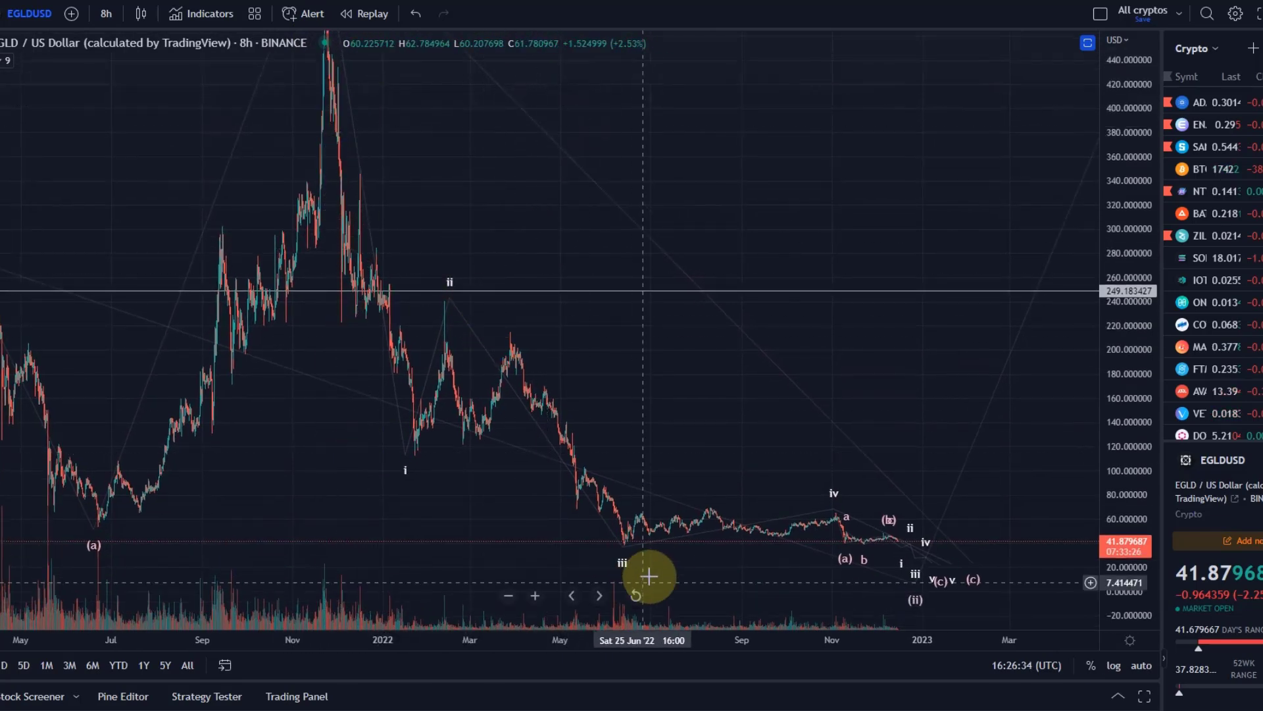
drag(771, 465, 66, 23)
Set the chart to the 1-hour interval, framing the November wave iv high together with the projected (c) and v lows
click(108, 15)
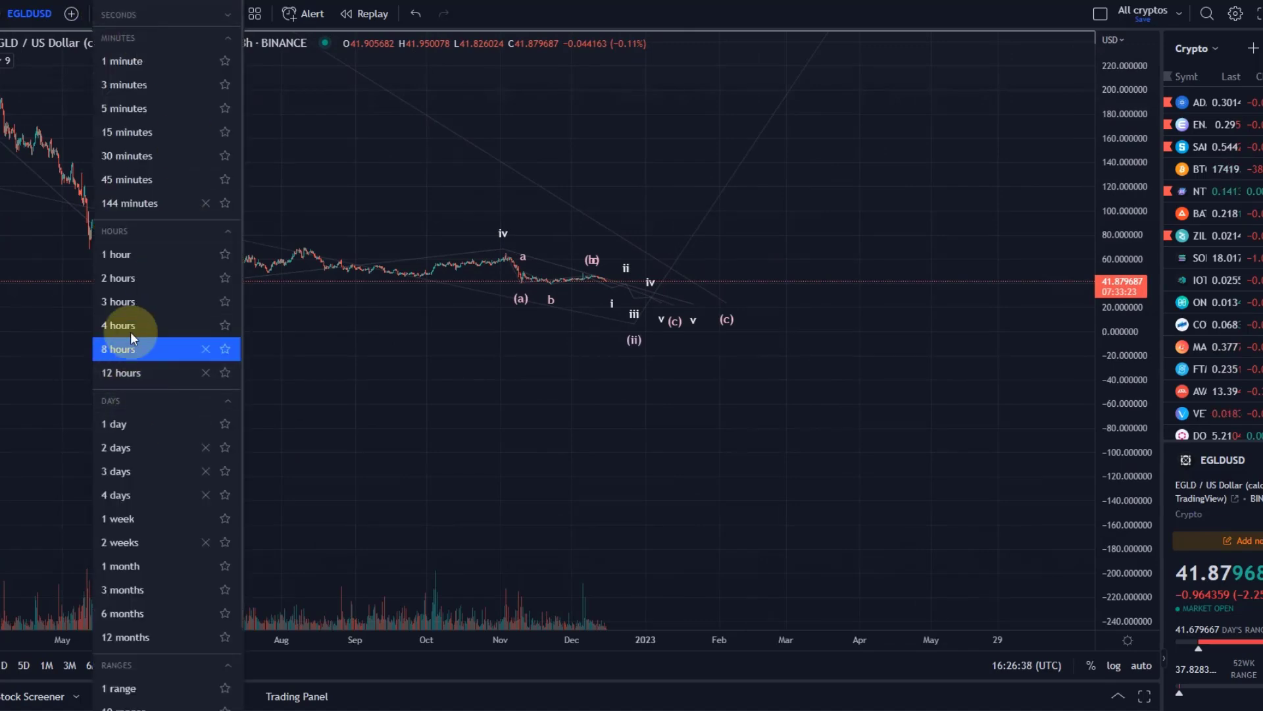
click(125, 259)
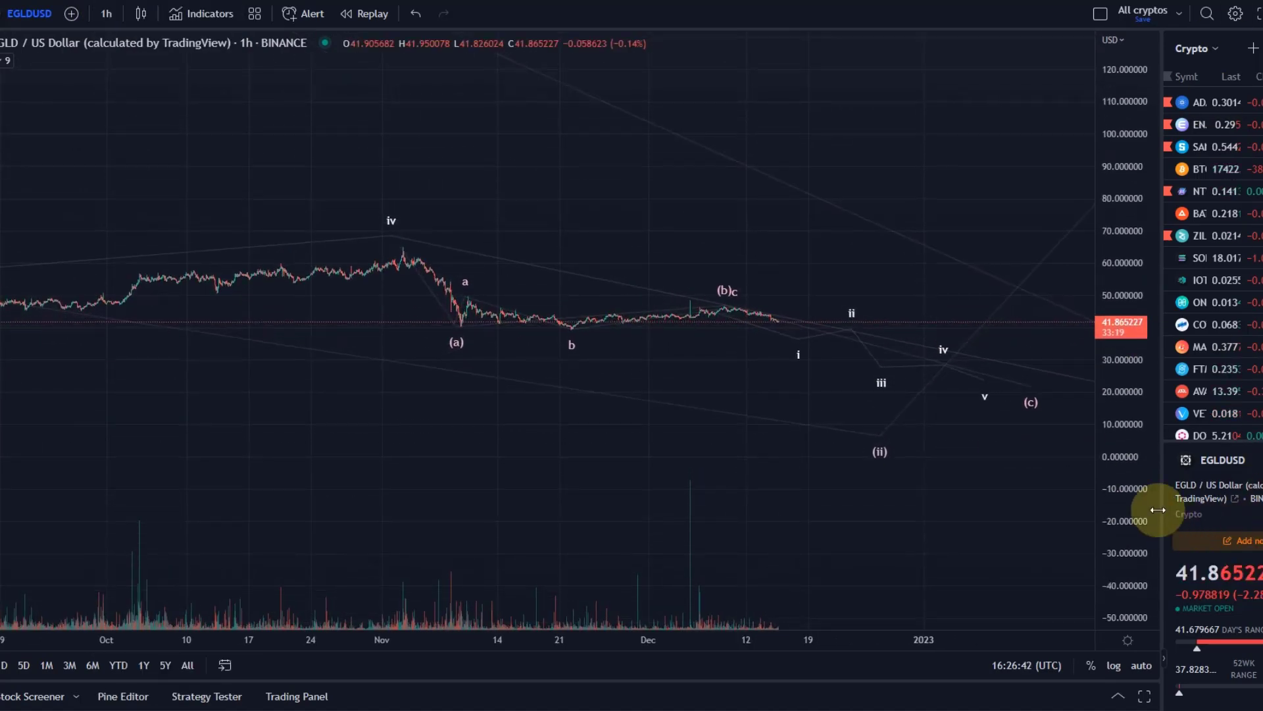
drag(1137, 488, 1086, 40)
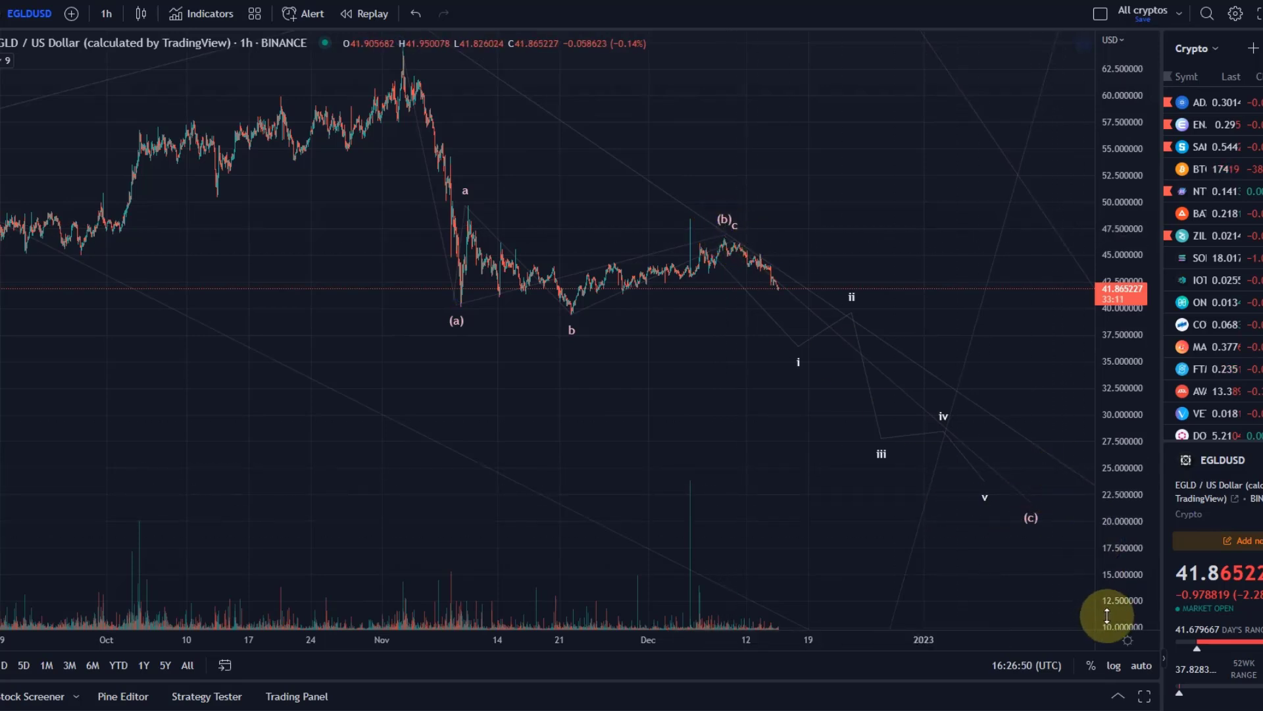
drag(1085, 579, 997, 513)
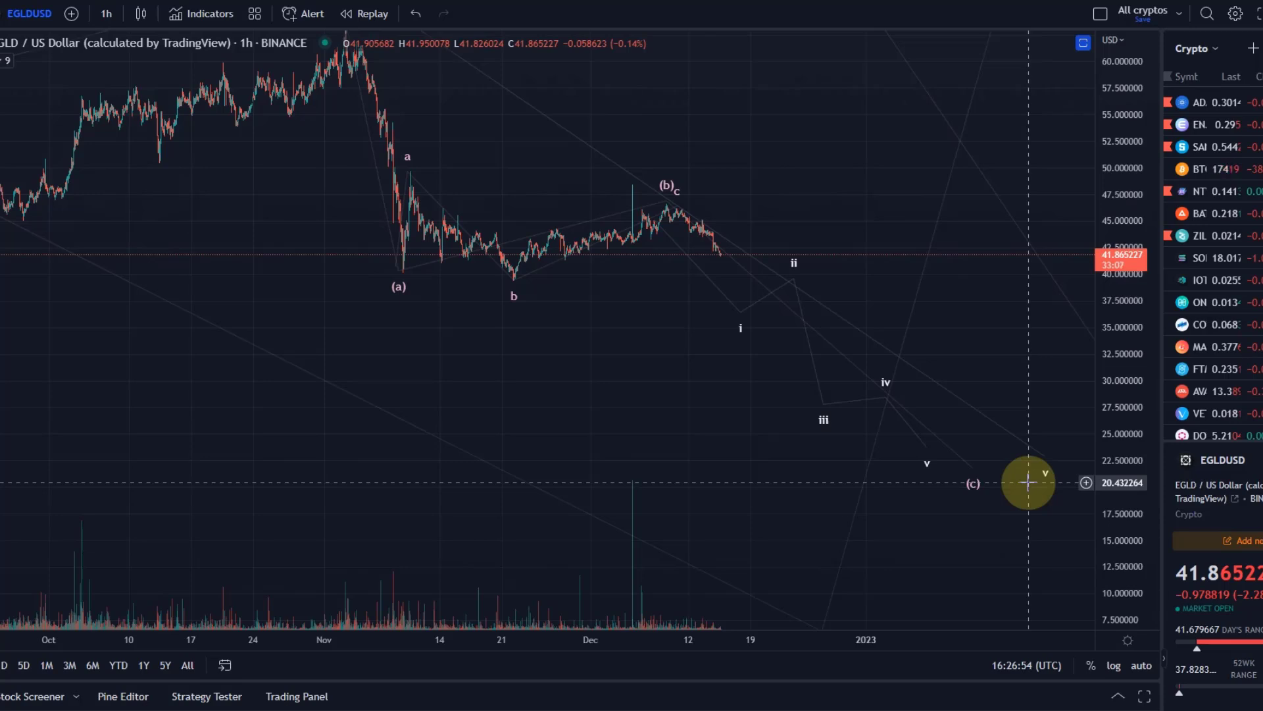
drag(728, 335, 691, 387)
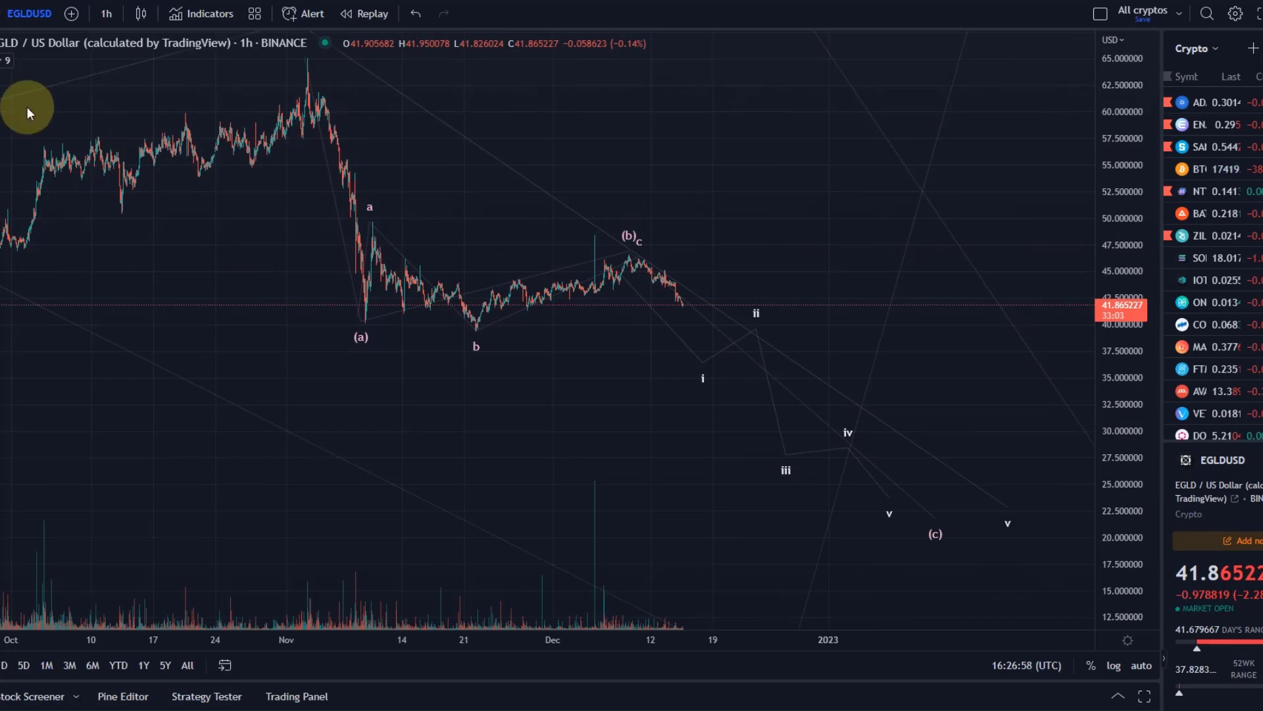
drag(1121, 172, 1112, 233)
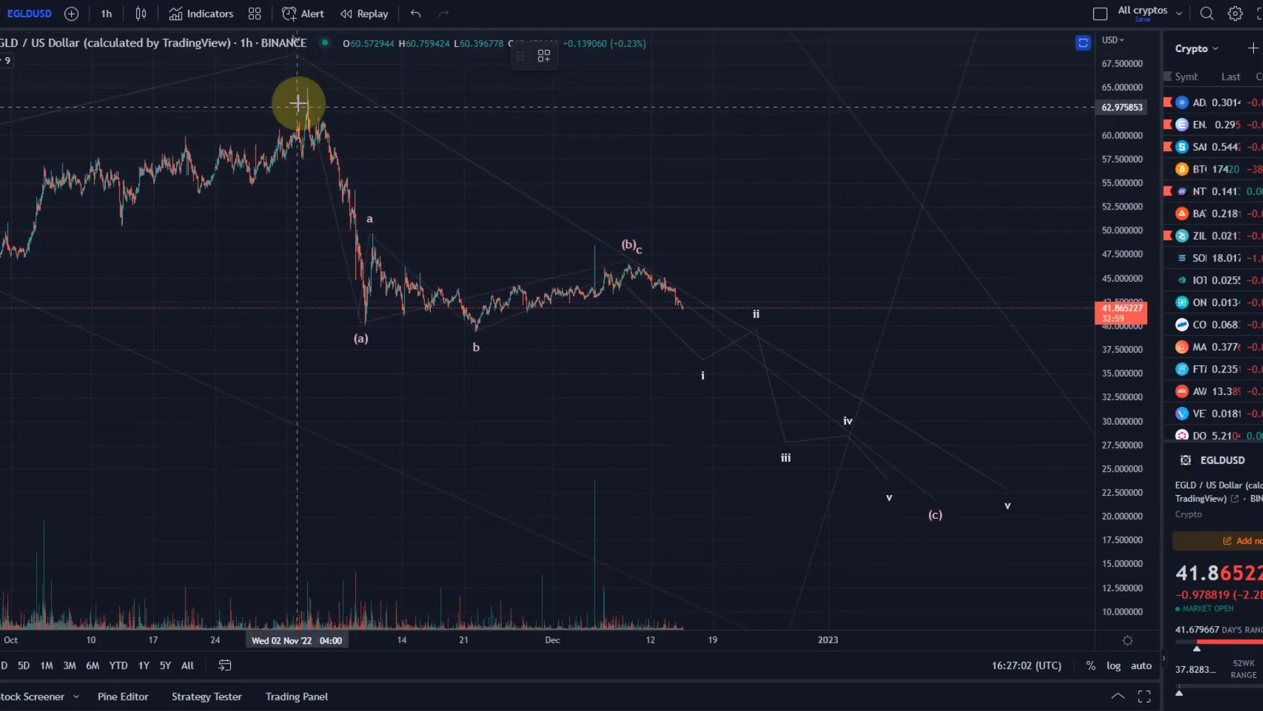
Draw a trend-based Fibonacci extension from about 64.9 USD on 2 November through about 40.2 USD to about 46.5 USD
mouse_move(300, 91)
mouse_down()
mouse_move(307, 142)
mouse_move(361, 116)
mouse_move(332, 109)
mouse_up()
key(Escape)
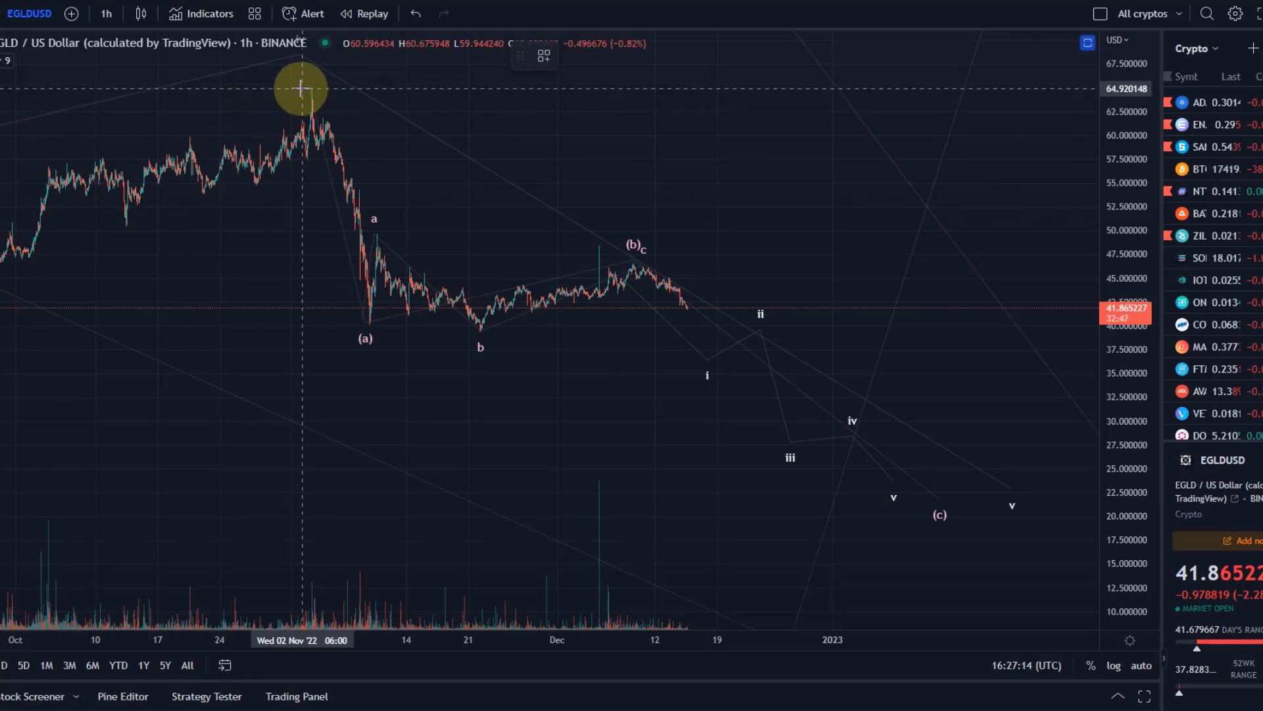
drag(300, 88, 331, 312)
click(330, 324)
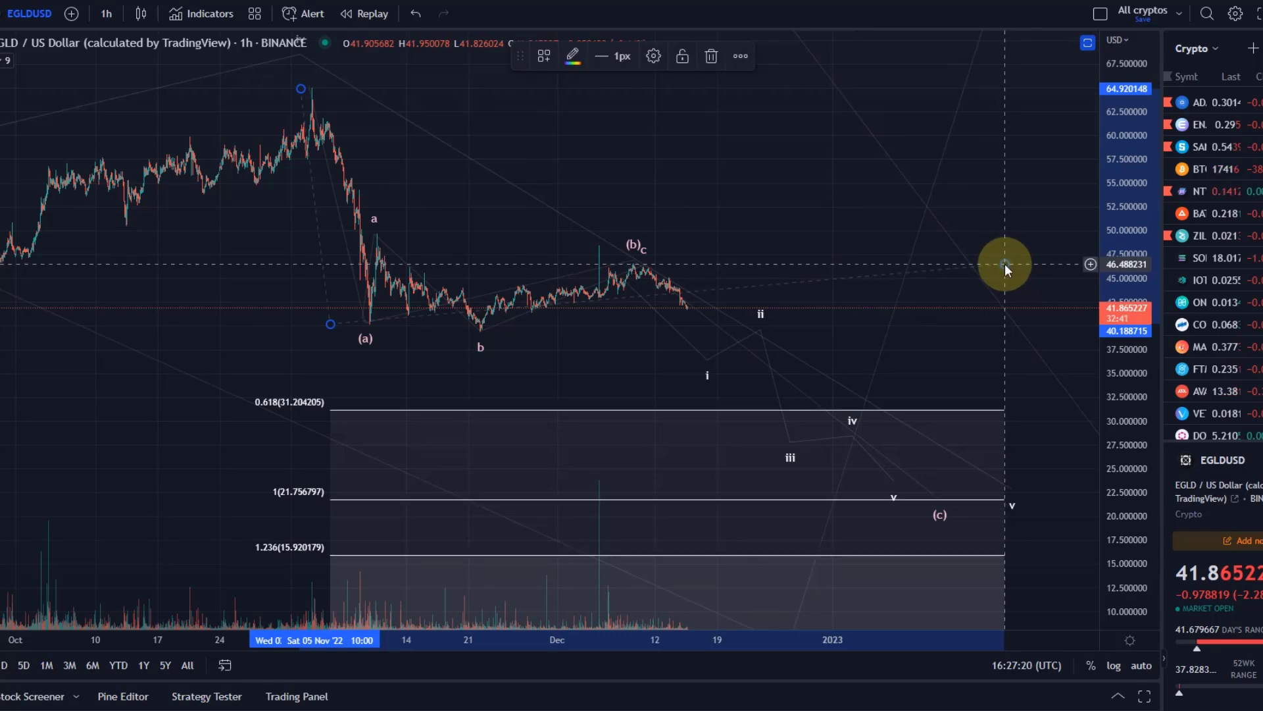
click(980, 270)
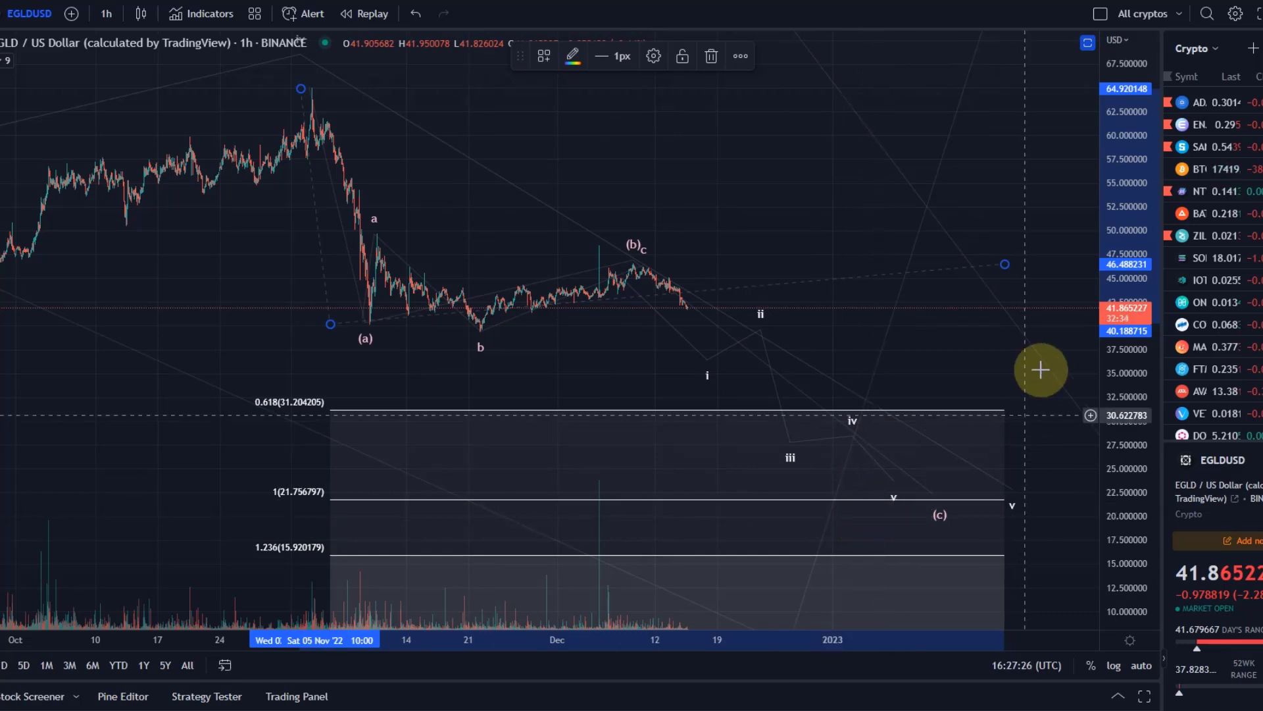
drag(1116, 319, 1145, 444)
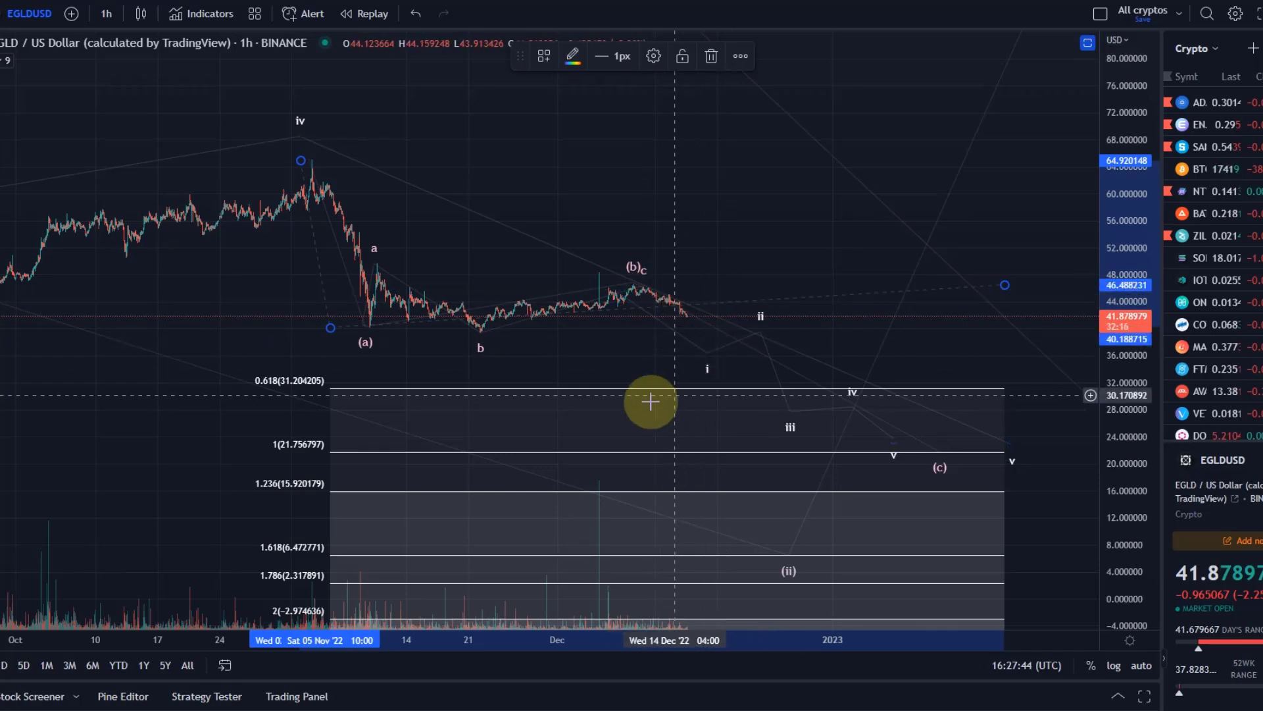
Return the chart to the 4-hour interval and examine the extension levels against the projected lows of (c), v and (ii)
drag(544, 358, 1028, 313)
click(105, 13)
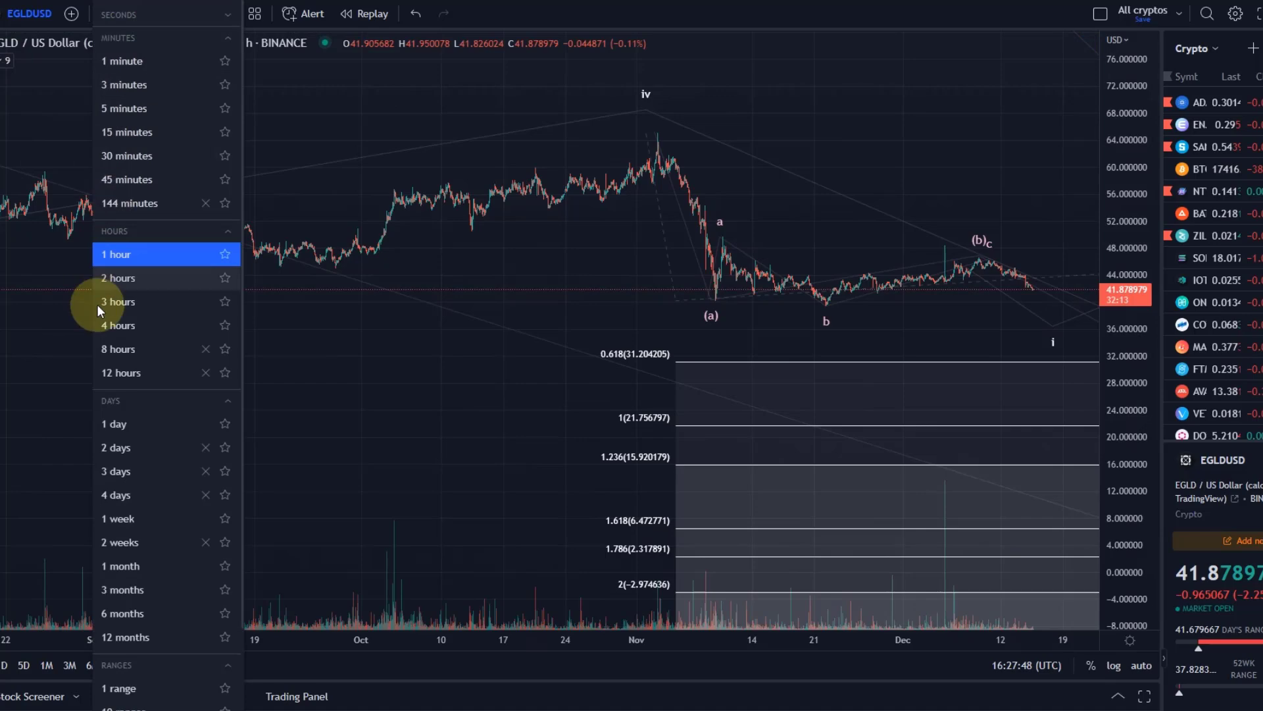
click(145, 324)
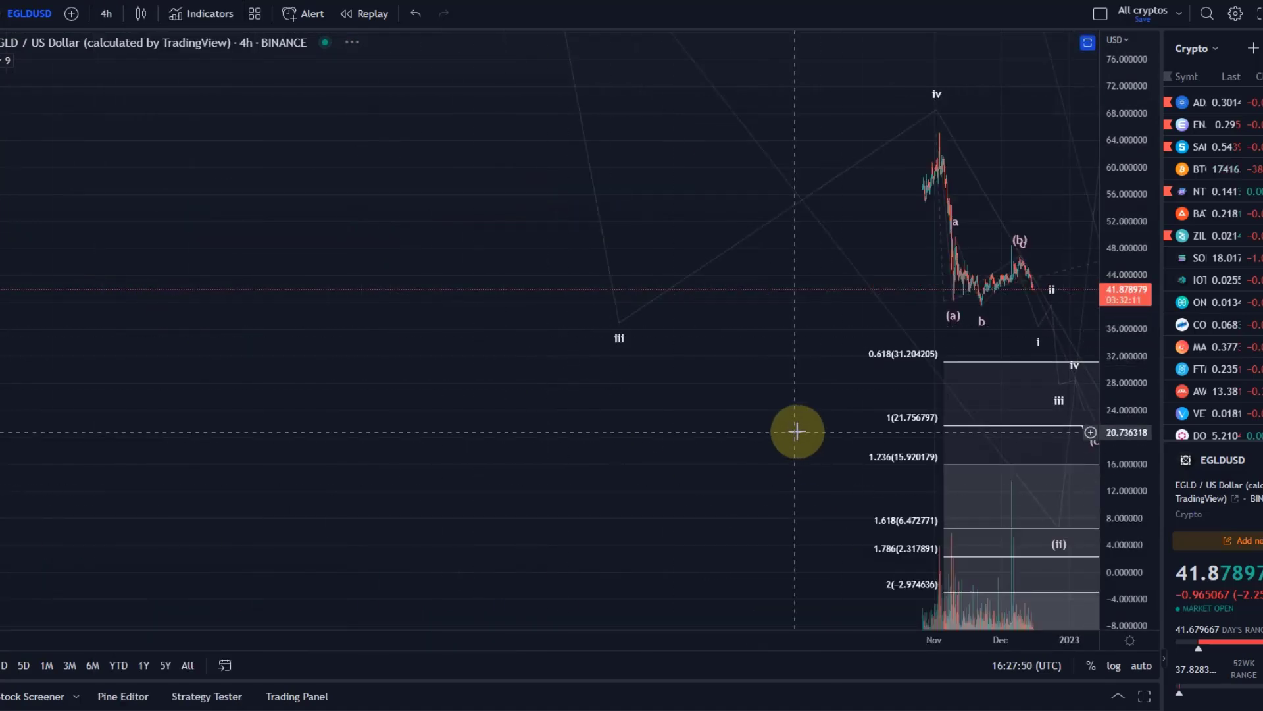
drag(795, 404, 425, 298)
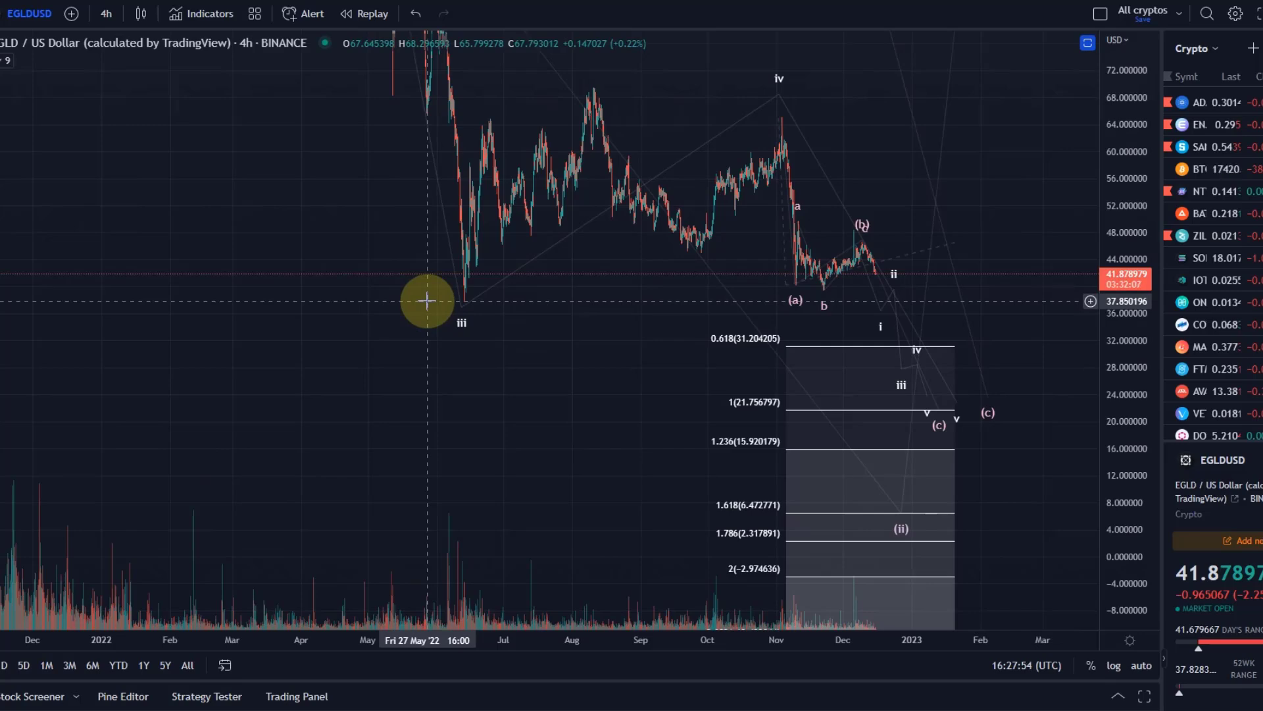
drag(531, 374, 294, 274)
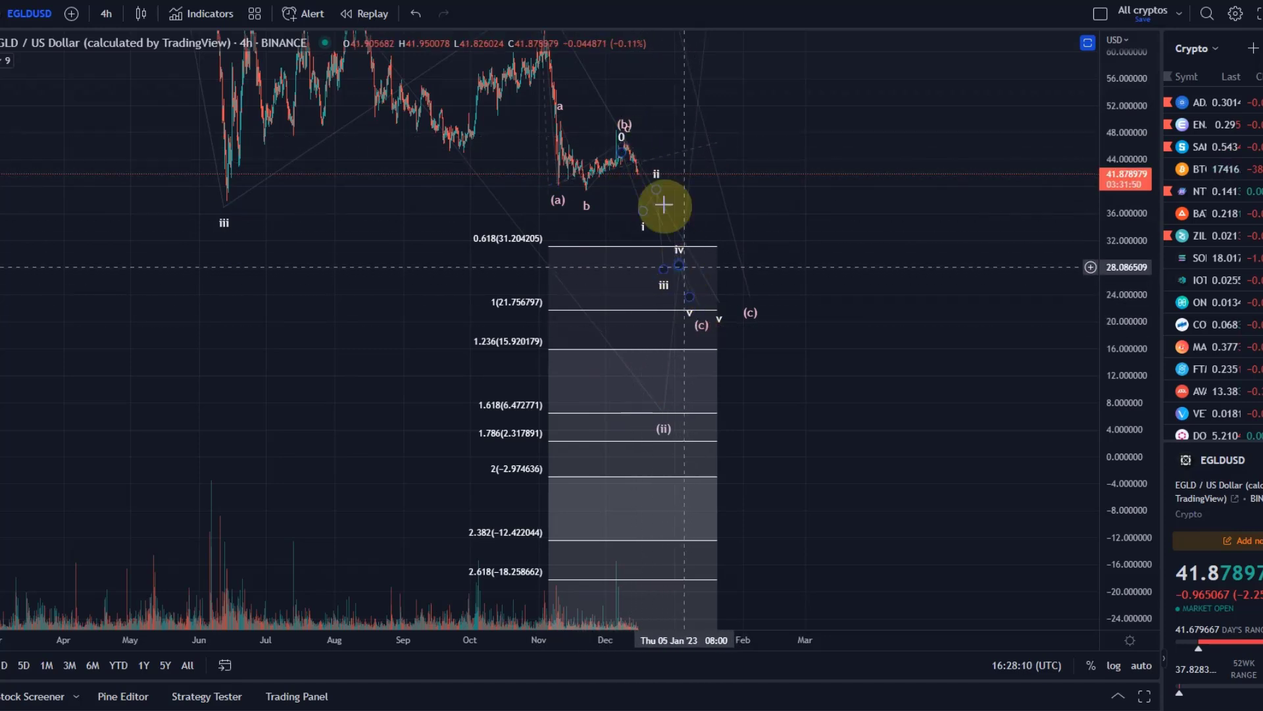
click(696, 298)
click(648, 302)
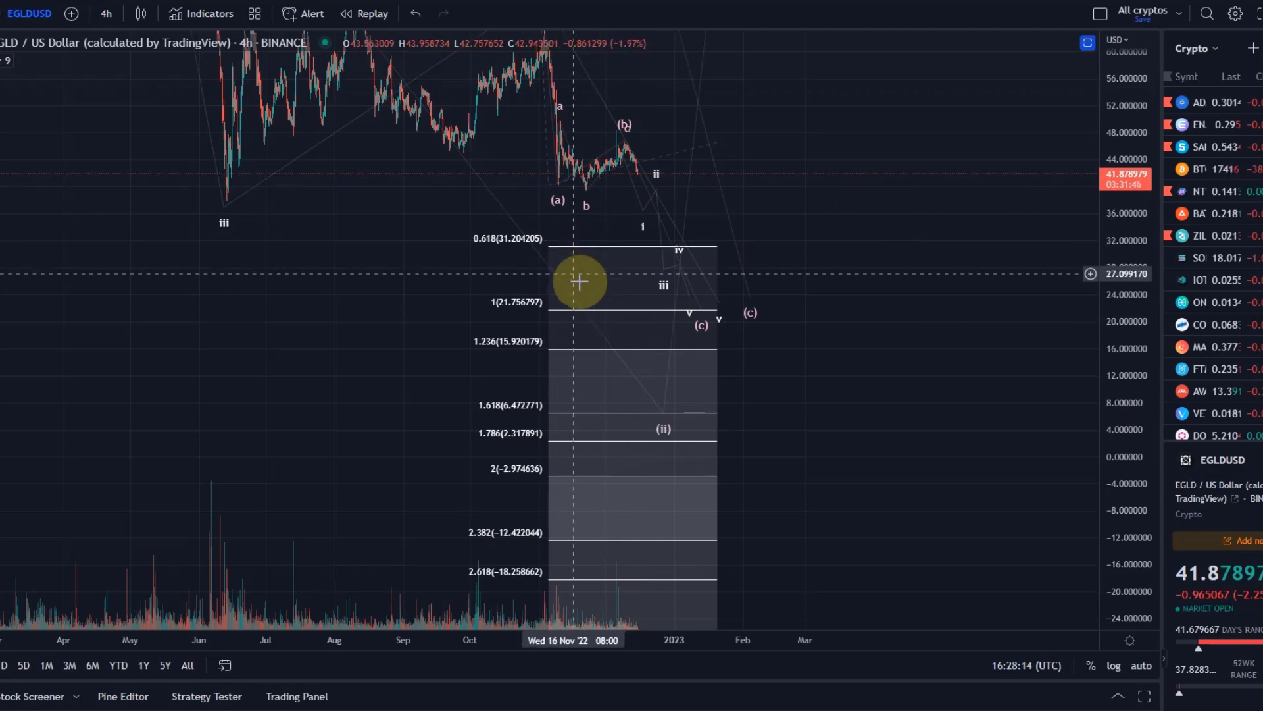
Draw a target rectangle from about 22 USD on 25 December 2022 to about 6 USD on 1 March 2023 and remove the Fibonacci extension
click(1, 130)
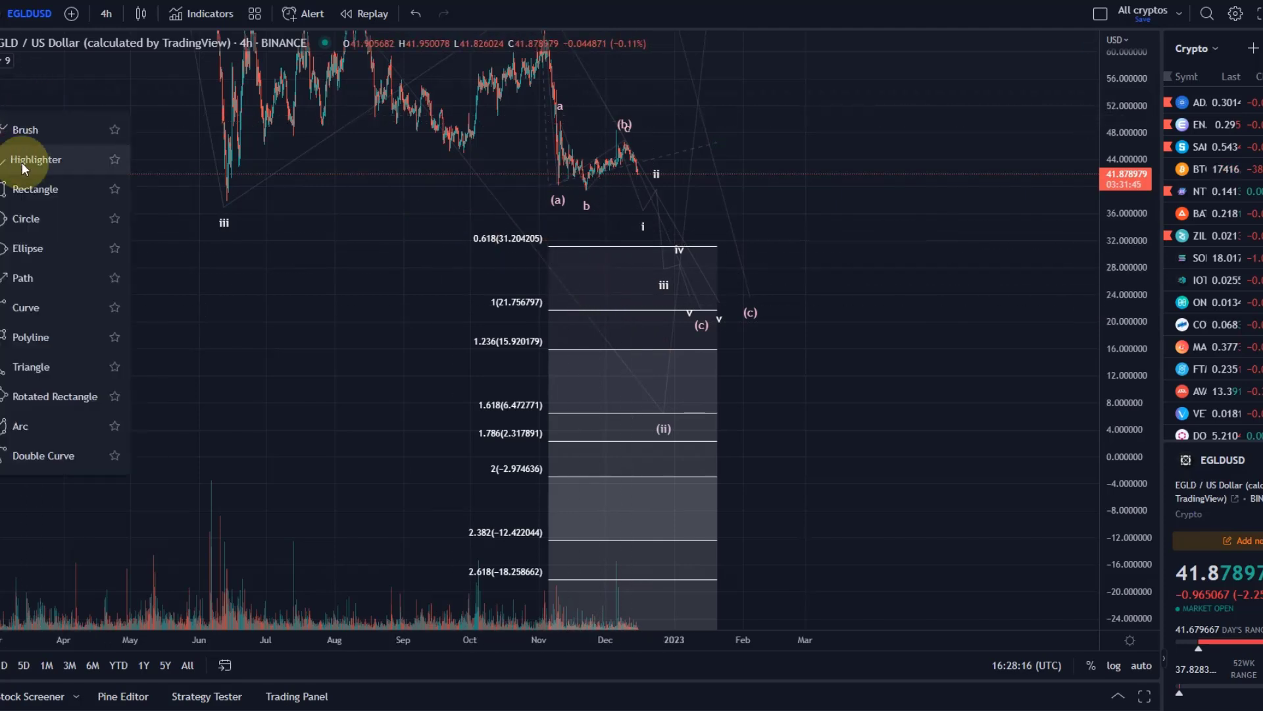
click(23, 188)
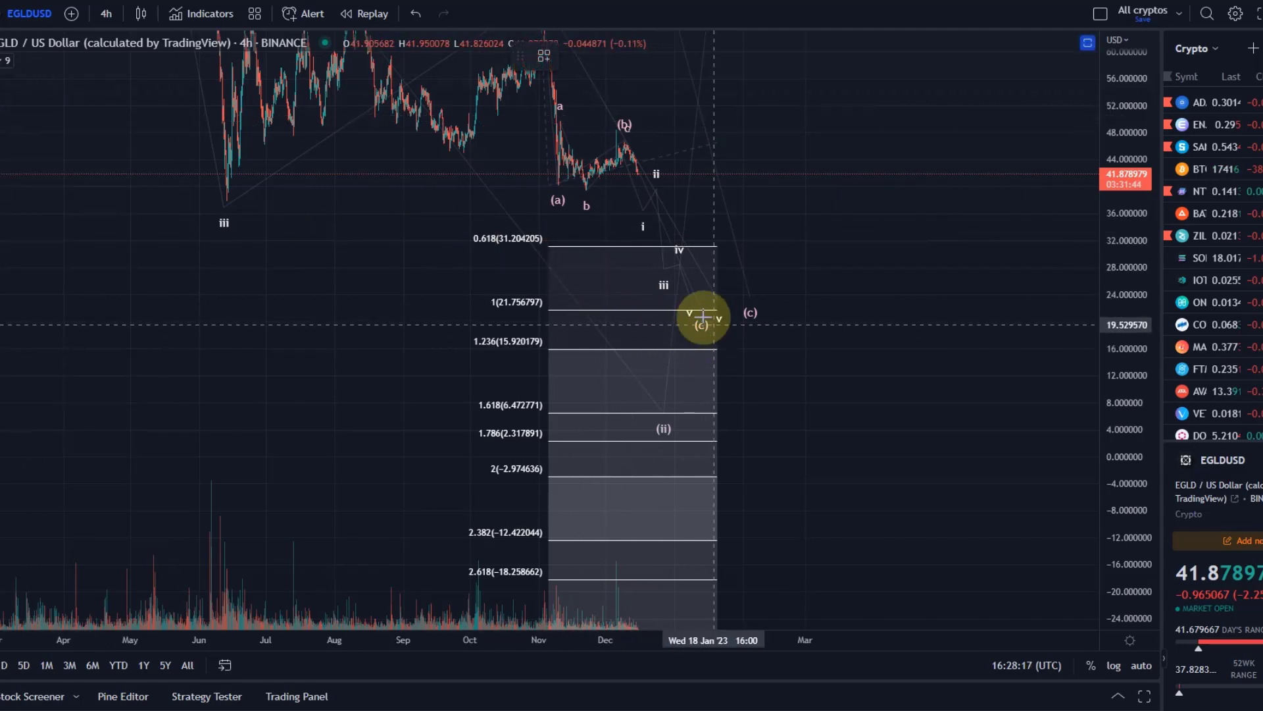
click(661, 308)
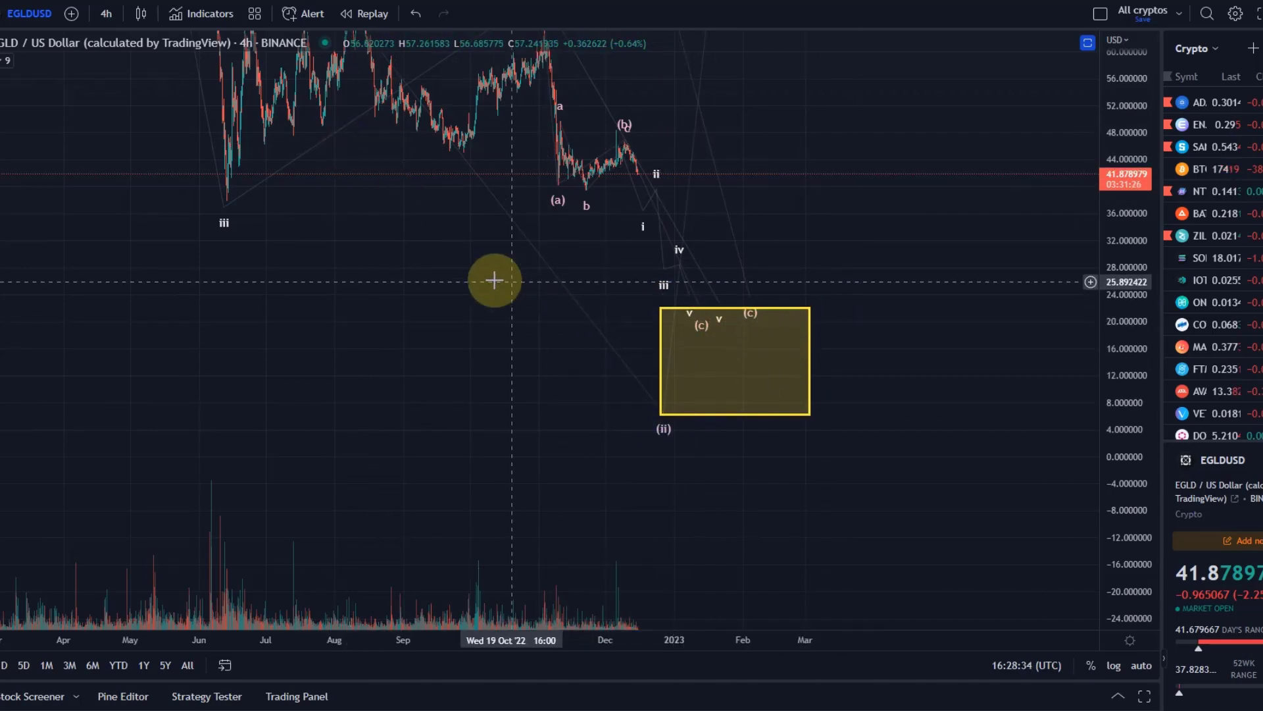
Move the larger white impulse drawing's wave iv point to about 66.9 USD on 3 November 2022
drag(517, 289, 648, 412)
drag(1112, 185, 1132, 250)
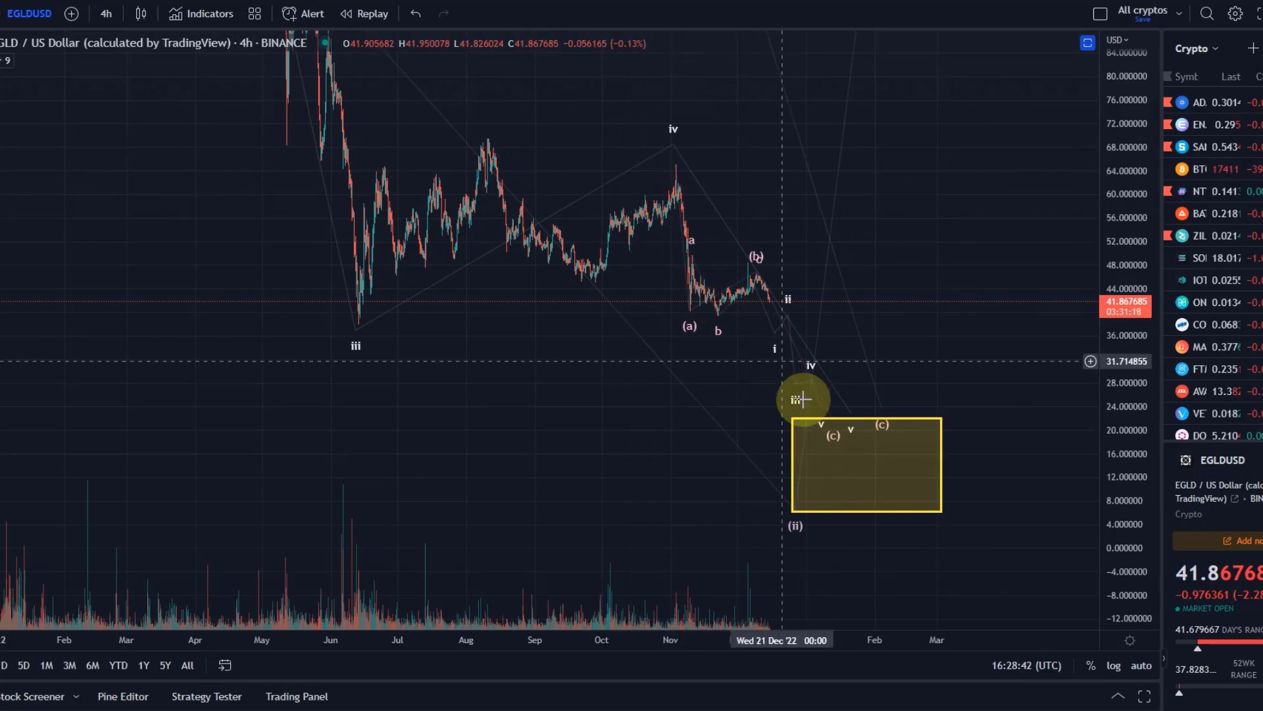
click(928, 425)
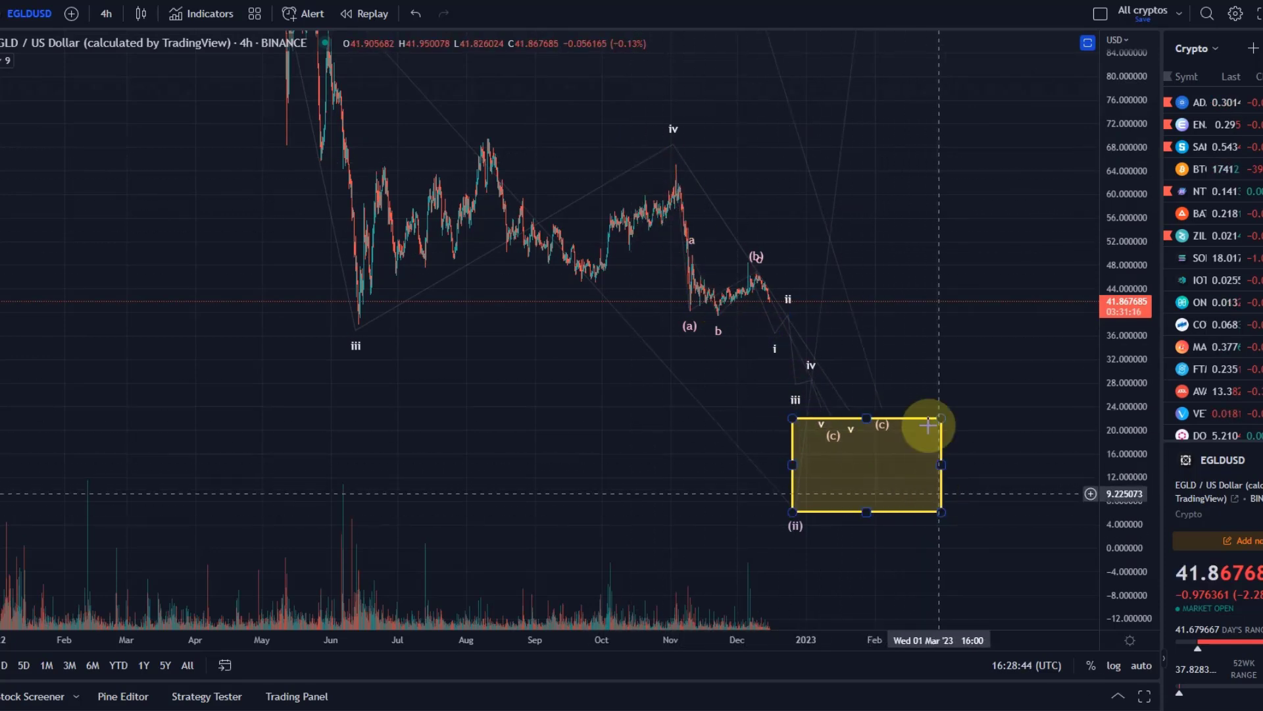
click(927, 216)
drag(916, 225, 893, 311)
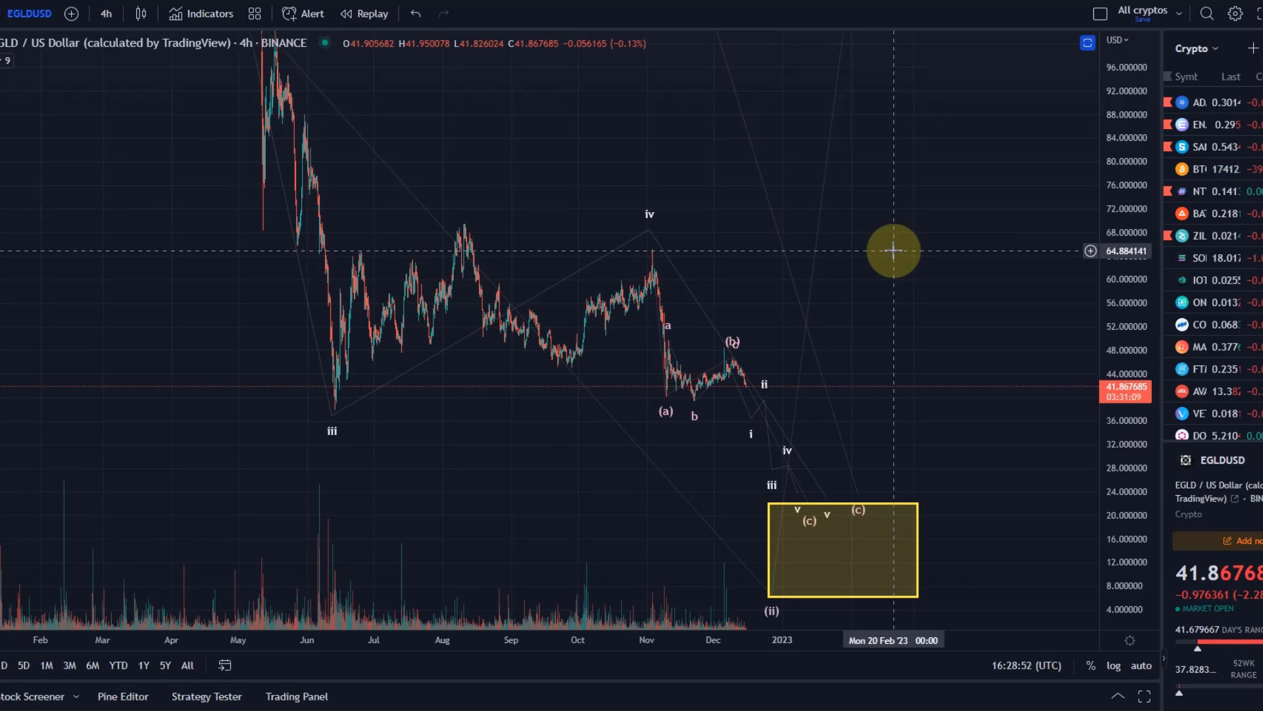
click(648, 232)
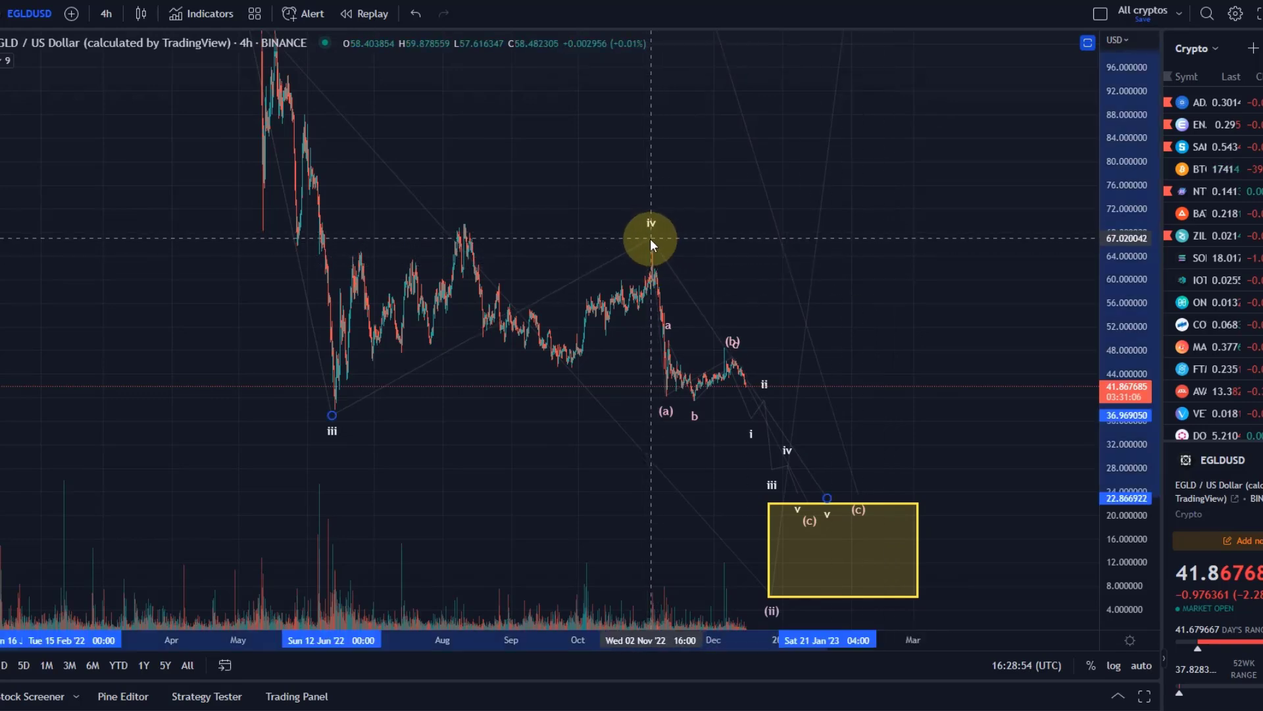
drag(651, 238, 653, 239)
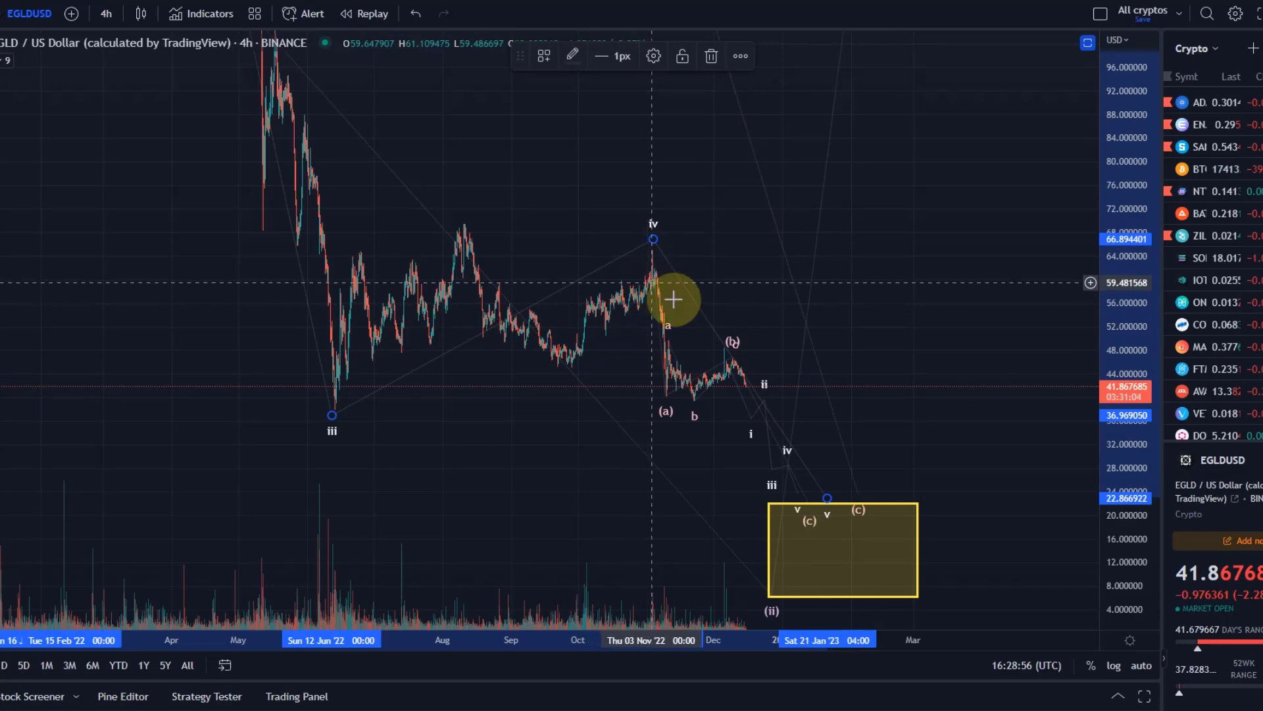
click(678, 392)
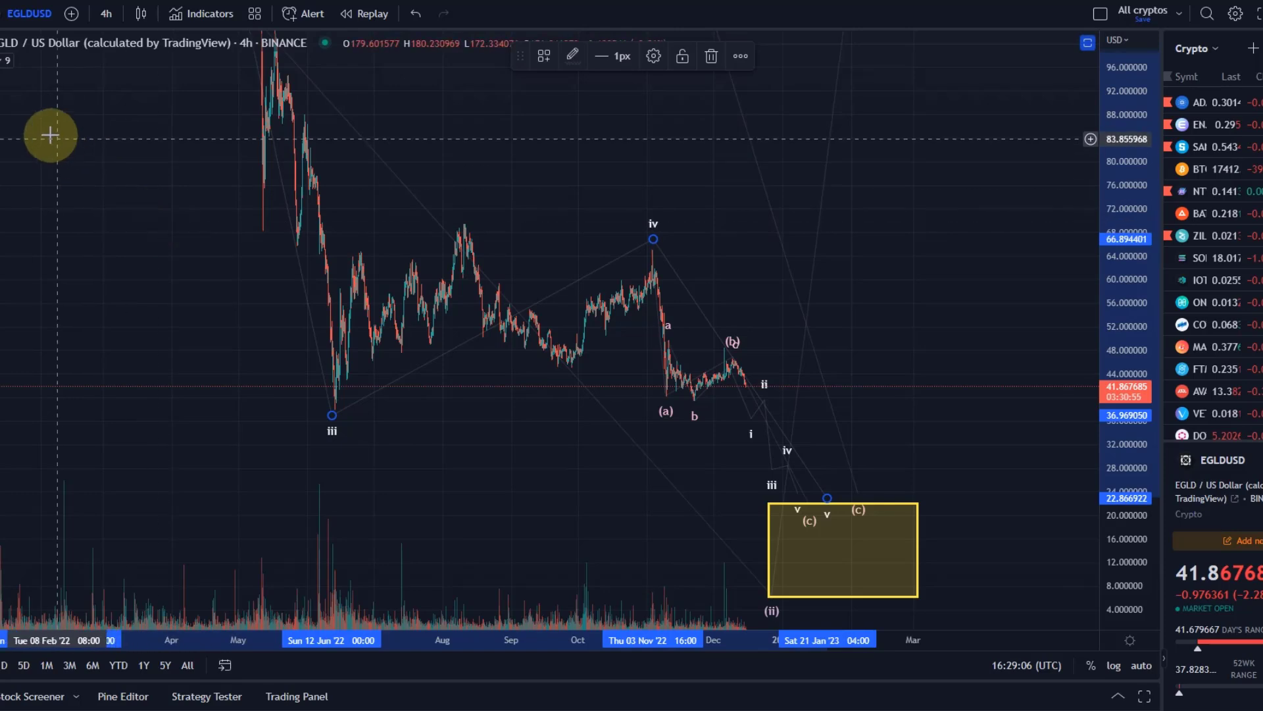
click(0, 175)
click(0, 176)
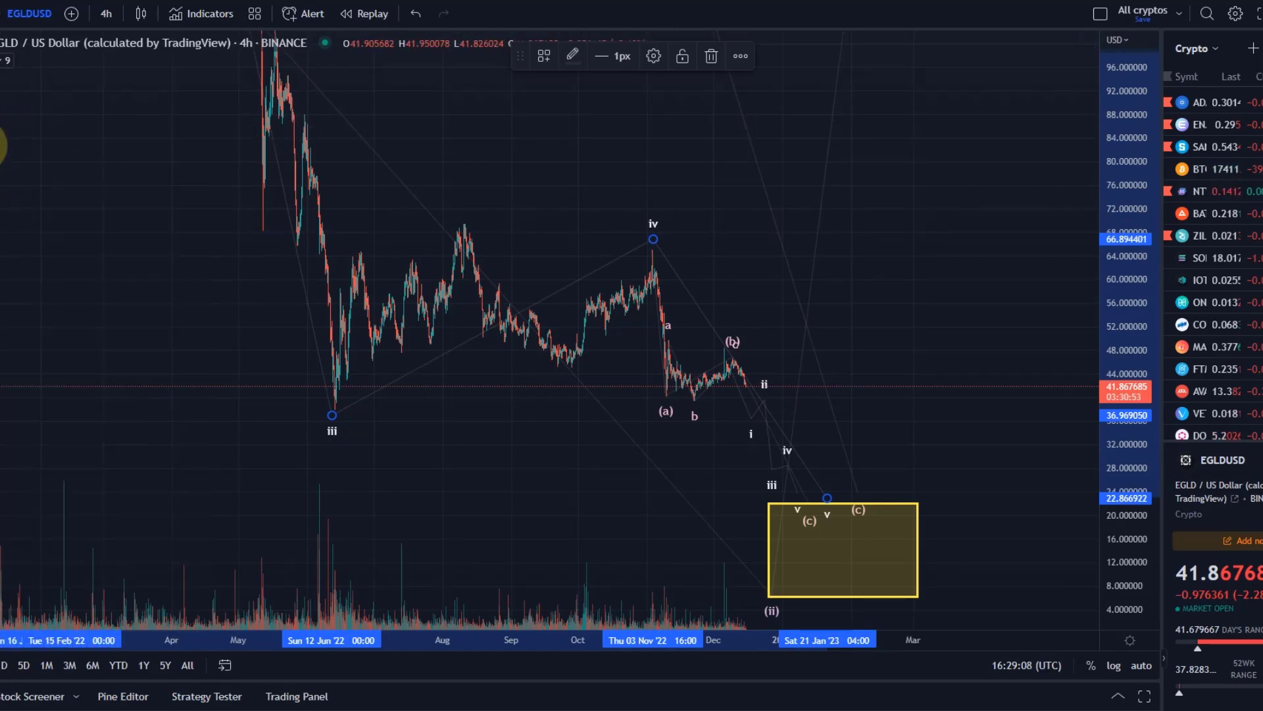
Trace the price swings from the June 2022 wave iii low to mid-December with a yellow brush stroke, and remove the stroke
click(0, 147)
click(3, 130)
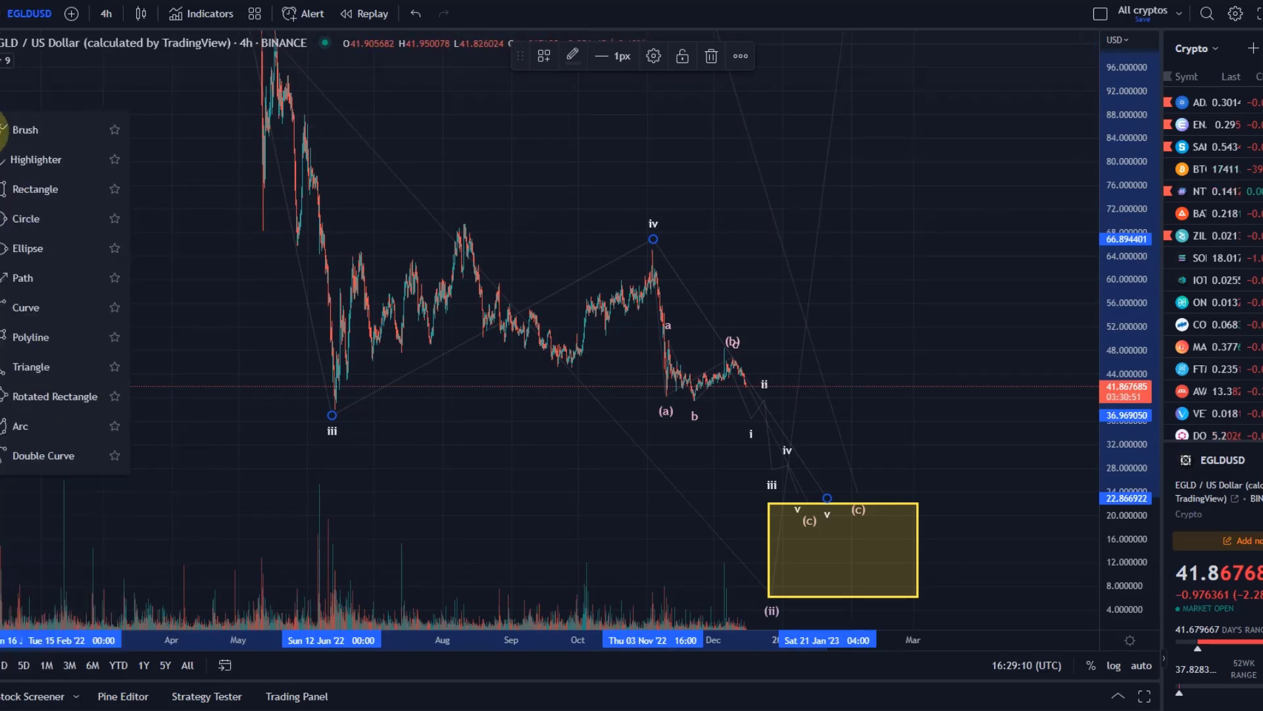
click(17, 165)
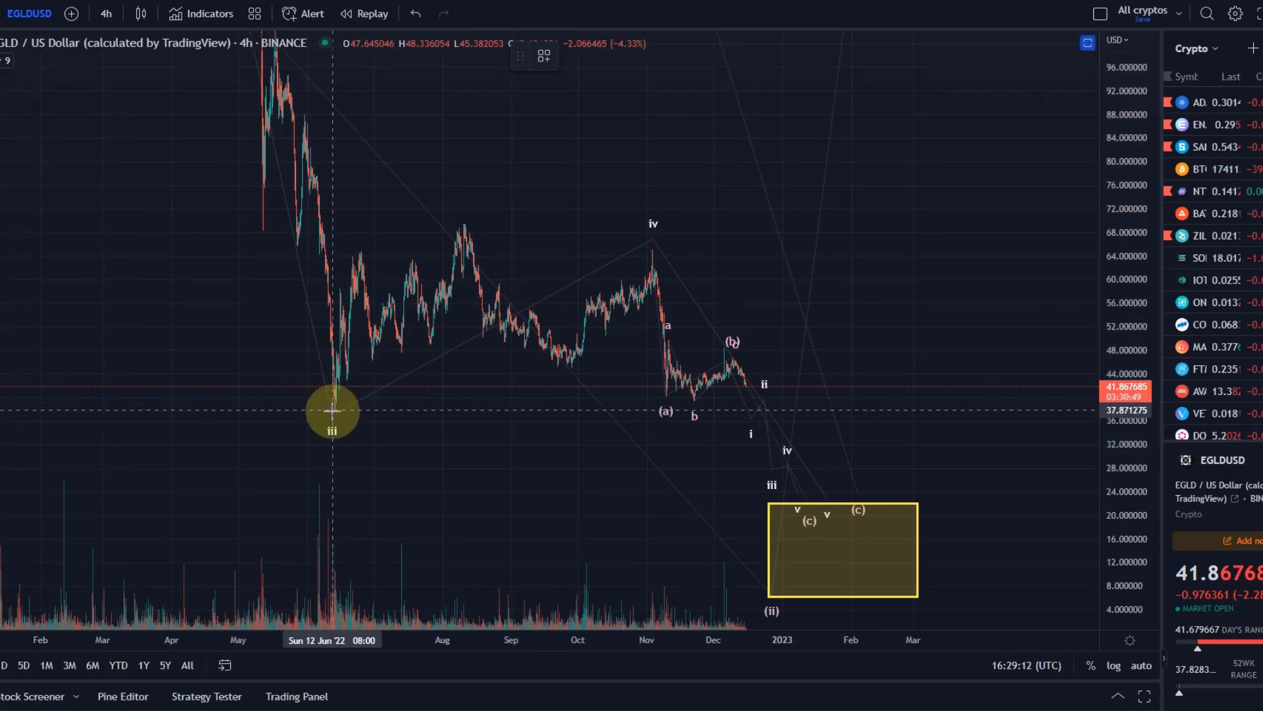
drag(332, 411, 452, 227)
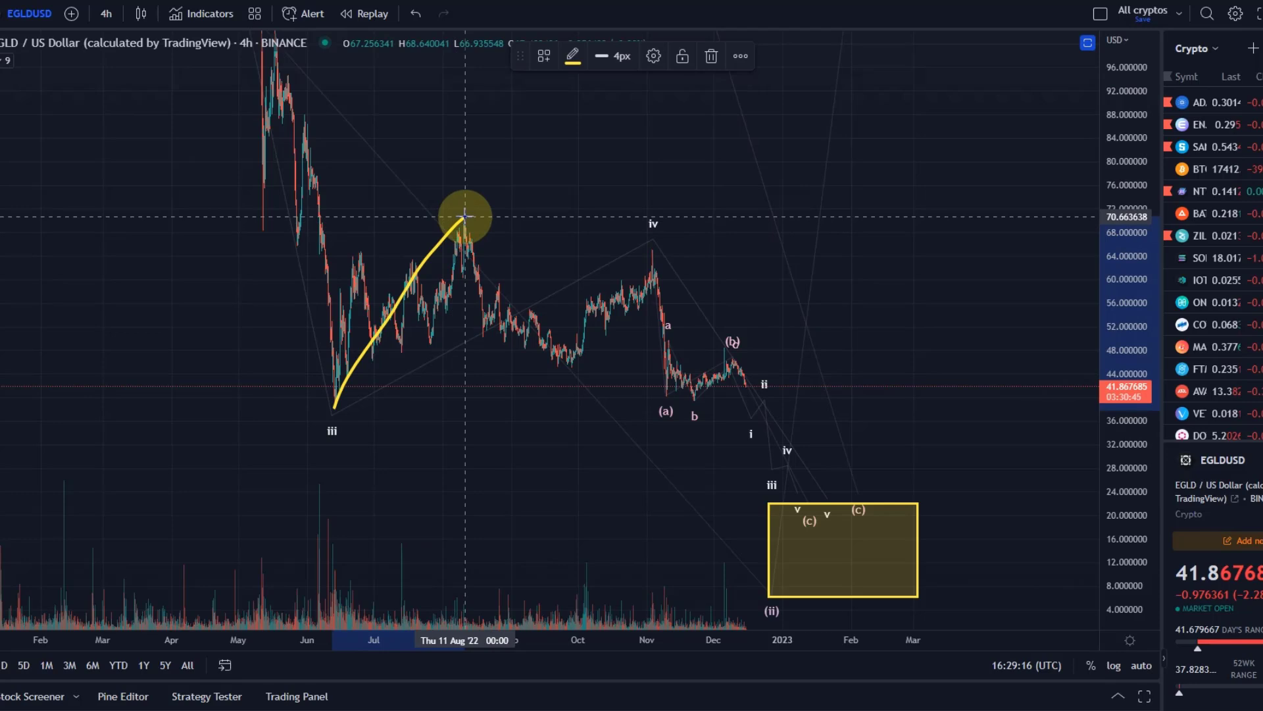
mouse_move(469, 211)
mouse_down()
mouse_move(578, 358)
mouse_move(613, 319)
mouse_move(633, 254)
mouse_move(696, 409)
mouse_up()
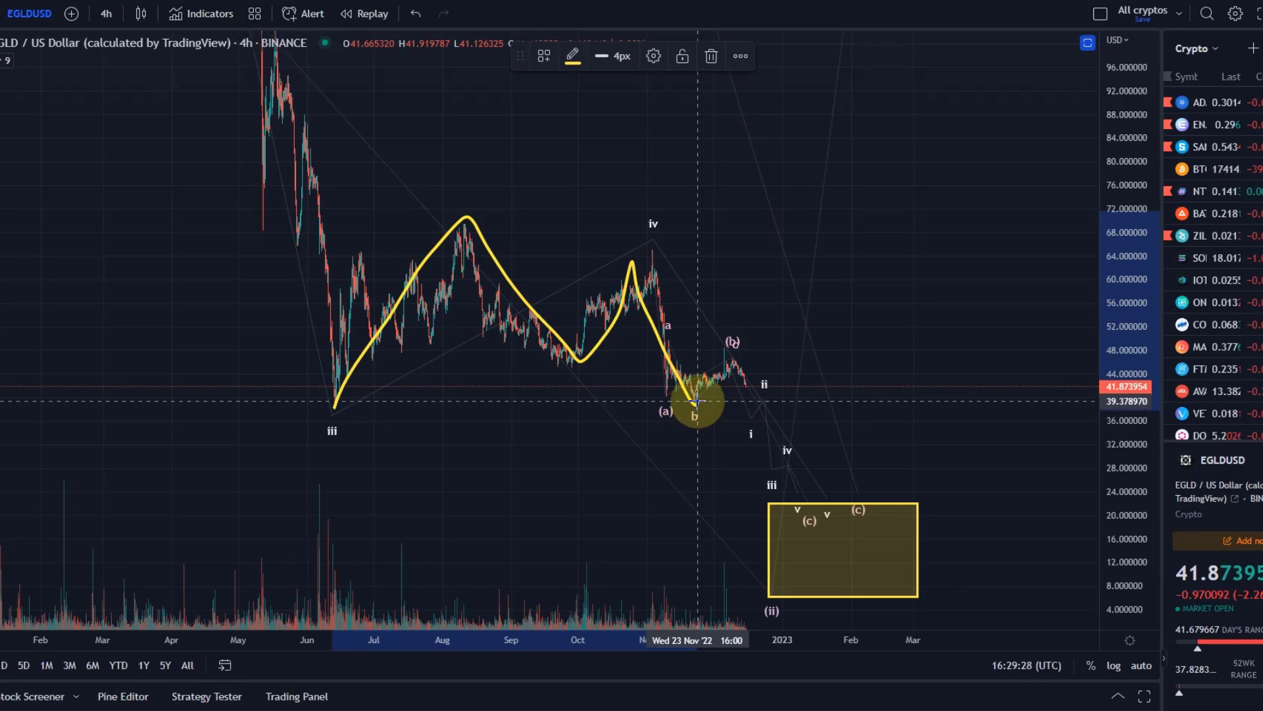
mouse_move(706, 392)
mouse_down()
mouse_move(725, 341)
mouse_move(742, 394)
mouse_up()
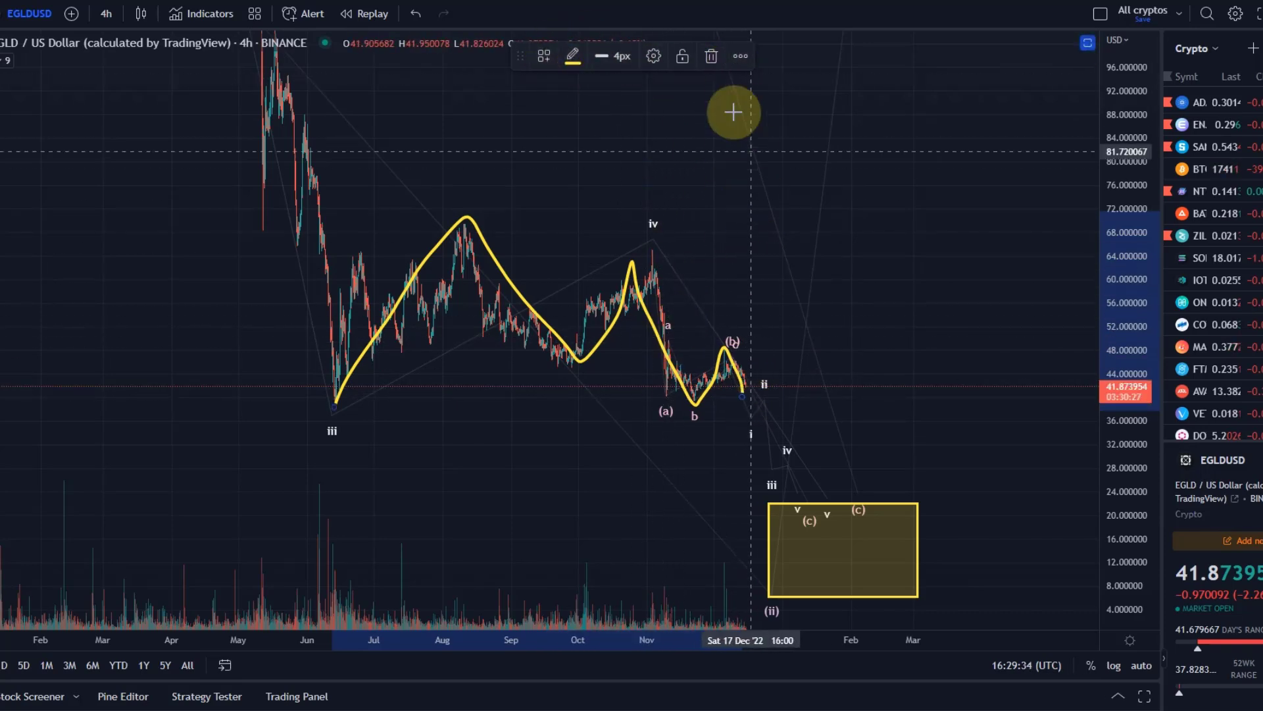
key(Delete)
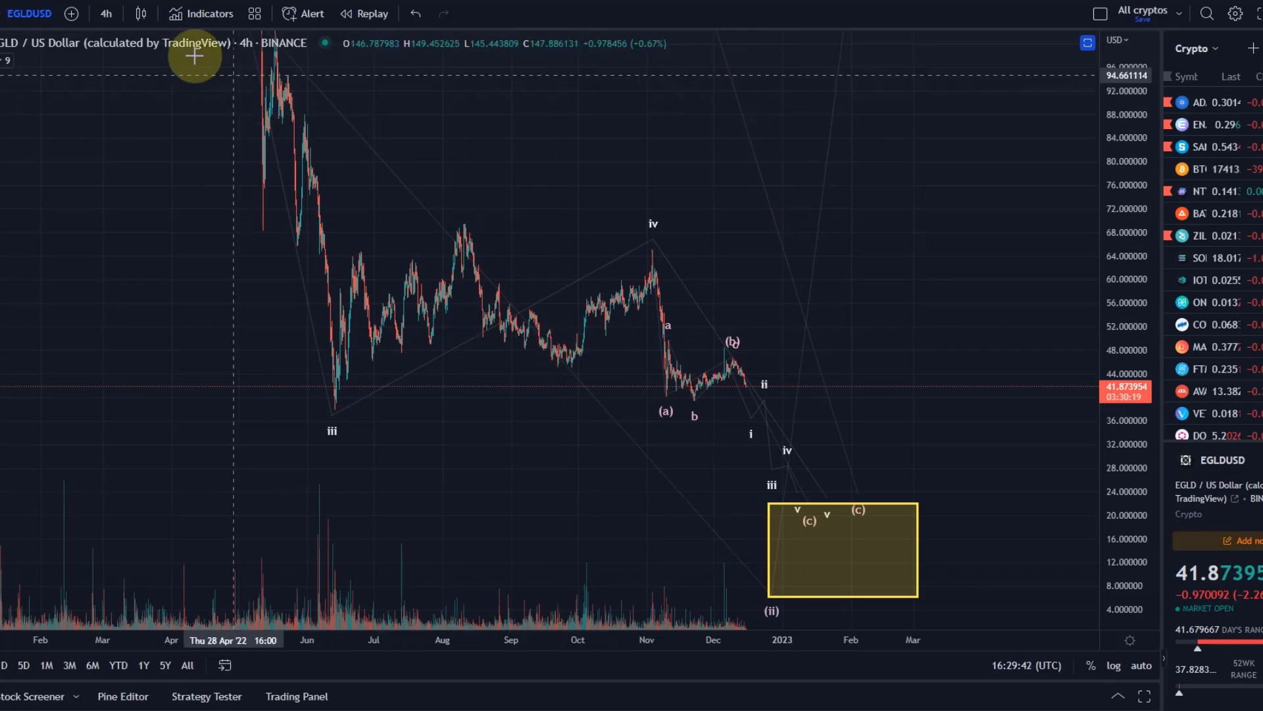
Switch the chart to the 4-day interval and show the full wave count from wave (i) through the projected wave (v)
click(106, 14)
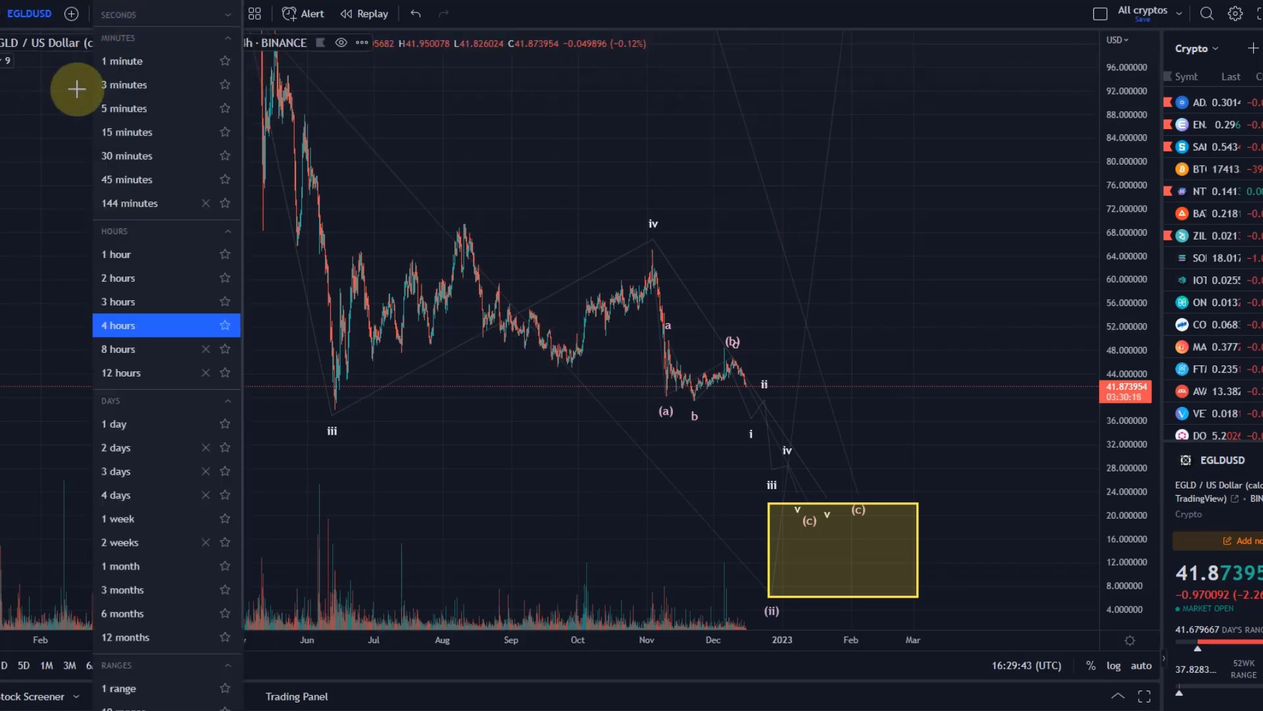
click(163, 503)
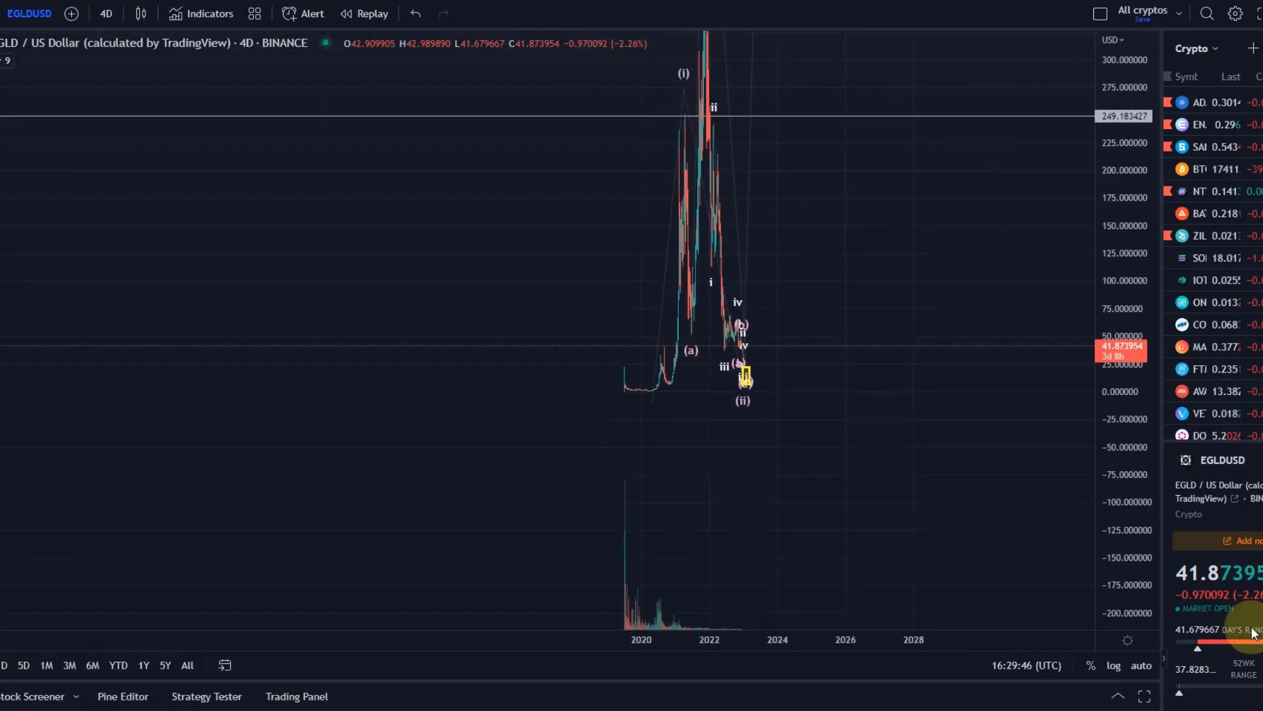
drag(1119, 142, 1235, 541)
scroll(643, 400, up, 5)
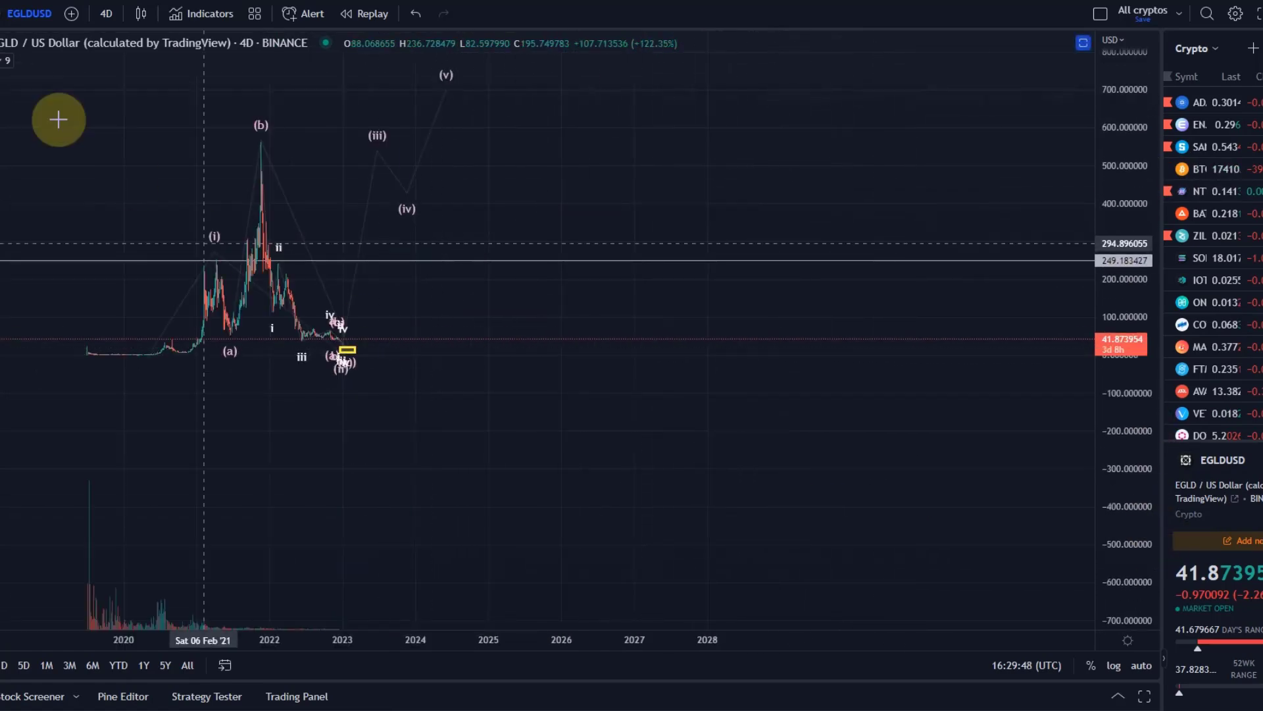
scroll(368, 429, up, 4)
drag(282, 446, 1127, 497)
scroll(928, 492, up, 1)
scroll(850, 462, up, 2)
drag(800, 433, 870, 436)
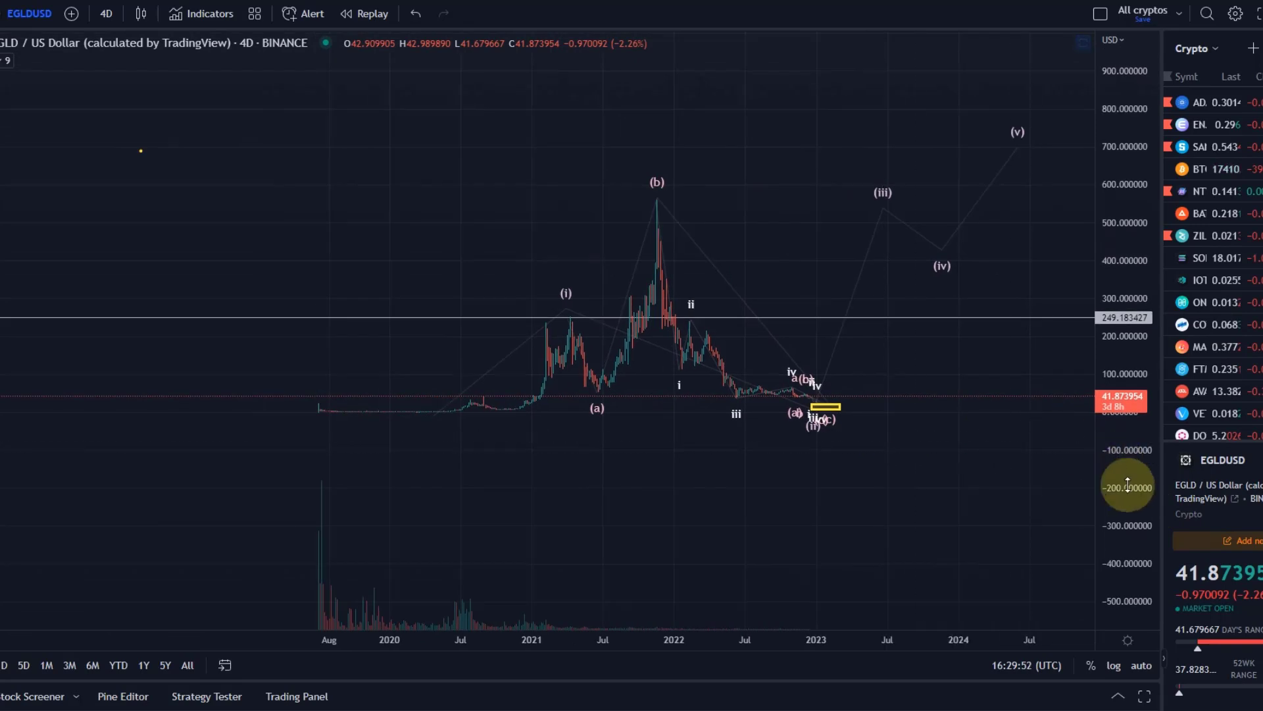
Draw a Fibonacci retracement from about -0.9 USD on 20 October 2019 to about 249.4 USD on 24 July 2023
mouse_move(1128, 479)
mouse_down()
mouse_move(1178, 156)
mouse_move(1168, 254)
mouse_move(561, 437)
mouse_move(333, 248)
mouse_move(4, 112)
mouse_up()
click(0, 98)
click(3, 109)
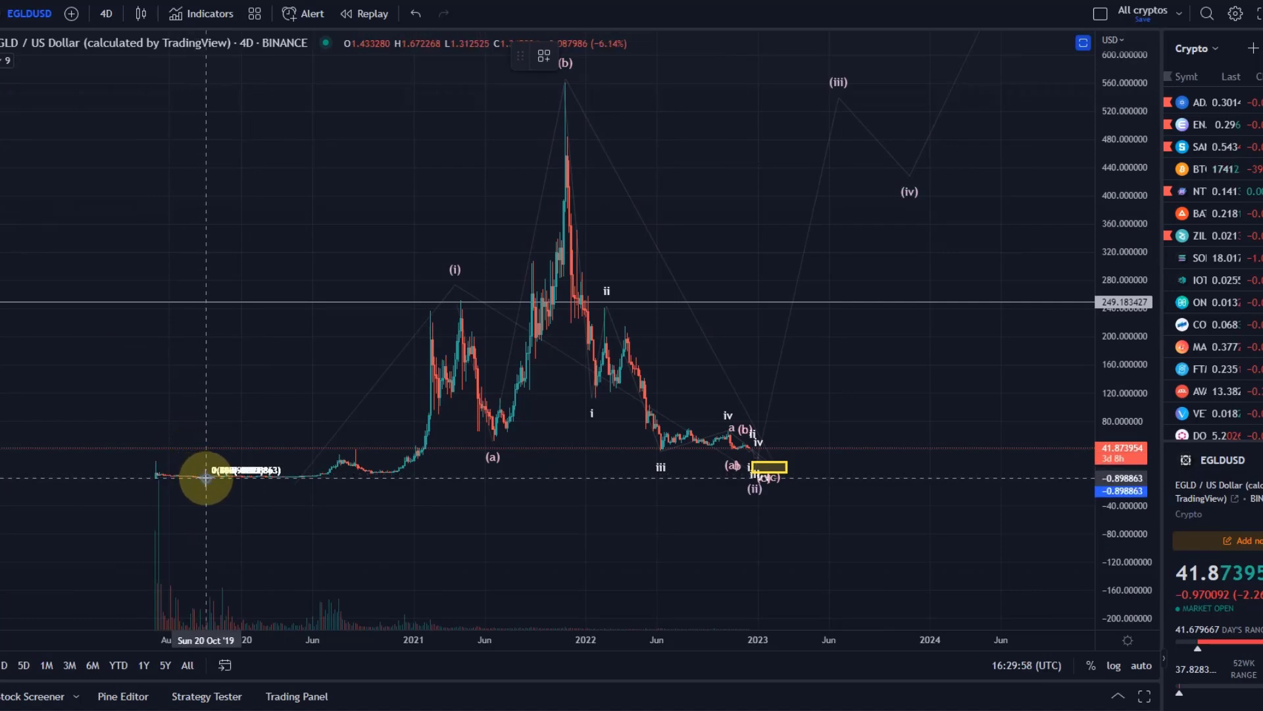
mouse_move(206, 477)
mouse_down()
mouse_move(849, 318)
mouse_move(846, 294)
mouse_move(854, 302)
mouse_up()
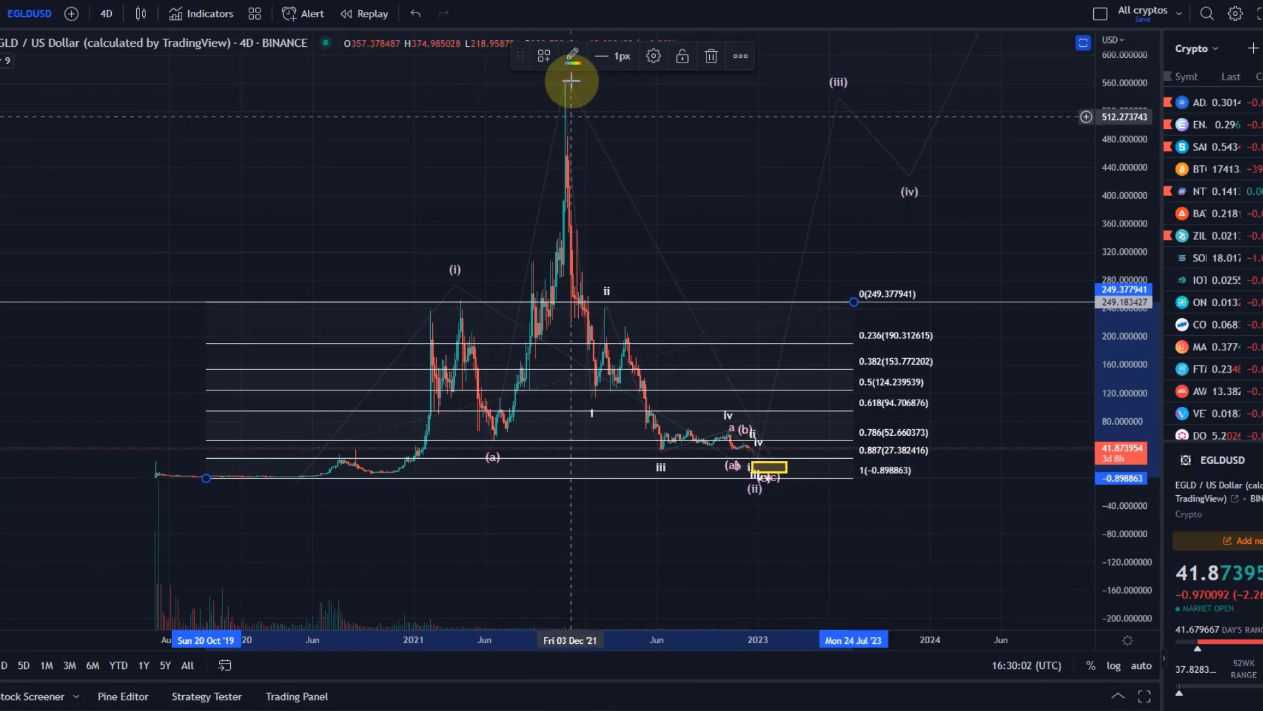
Set the Fibonacci retracement's first price coordinate to 0
click(654, 56)
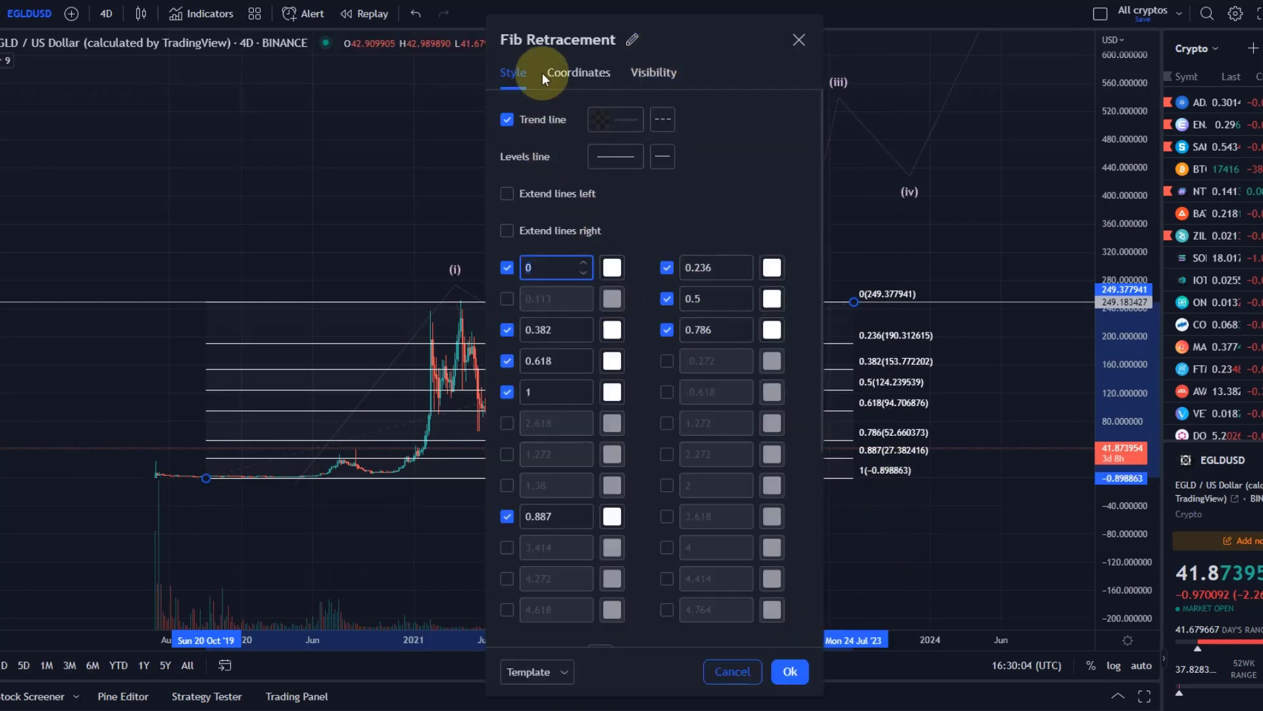
click(570, 72)
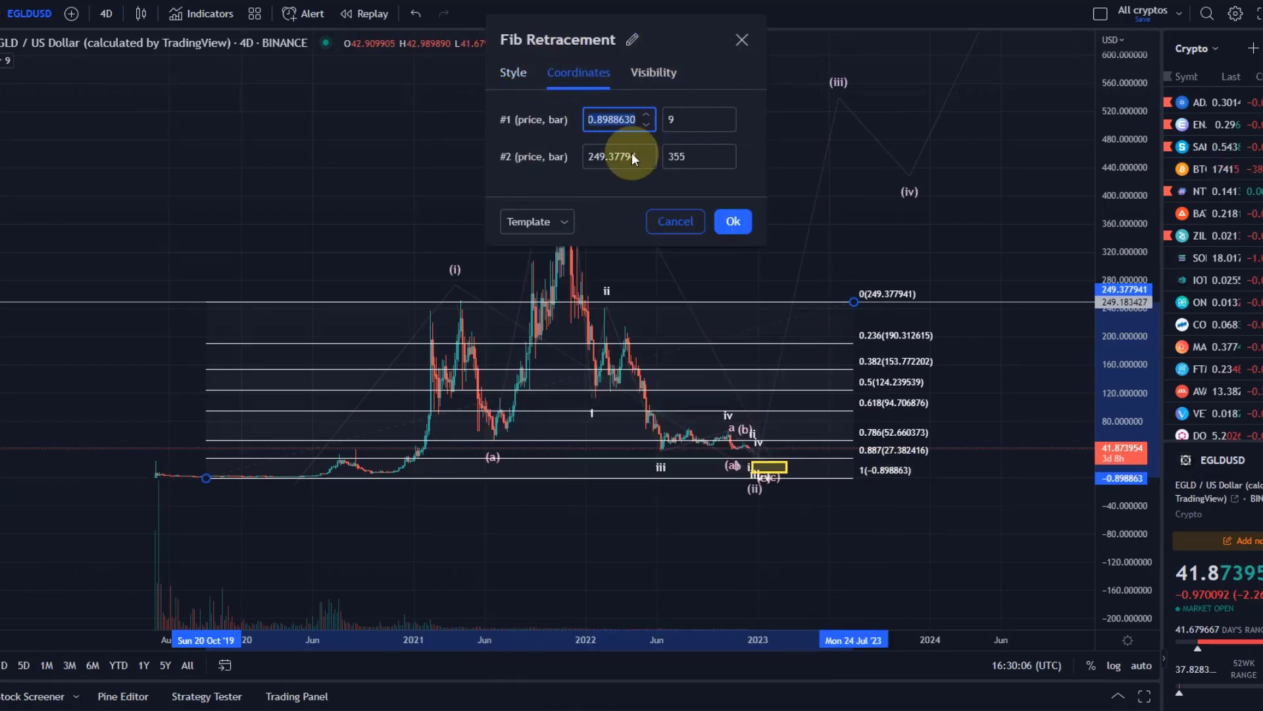
text(0)
click(737, 222)
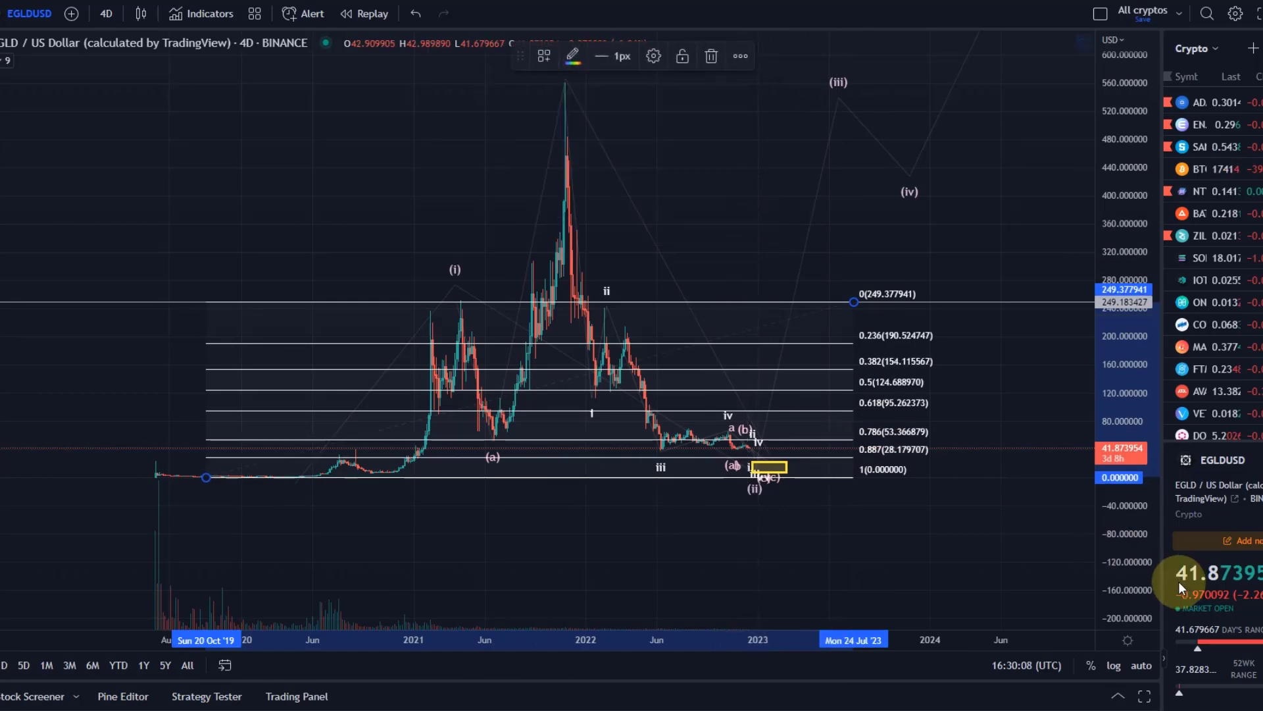
Try raising the retracement's upper end to the wave (b) high, at about 559.7 USD on 4 October 2023
mouse_move(1143, 569)
mouse_down()
mouse_move(1100, 423)
mouse_move(1086, 223)
mouse_up()
drag(807, 148, 812, 1)
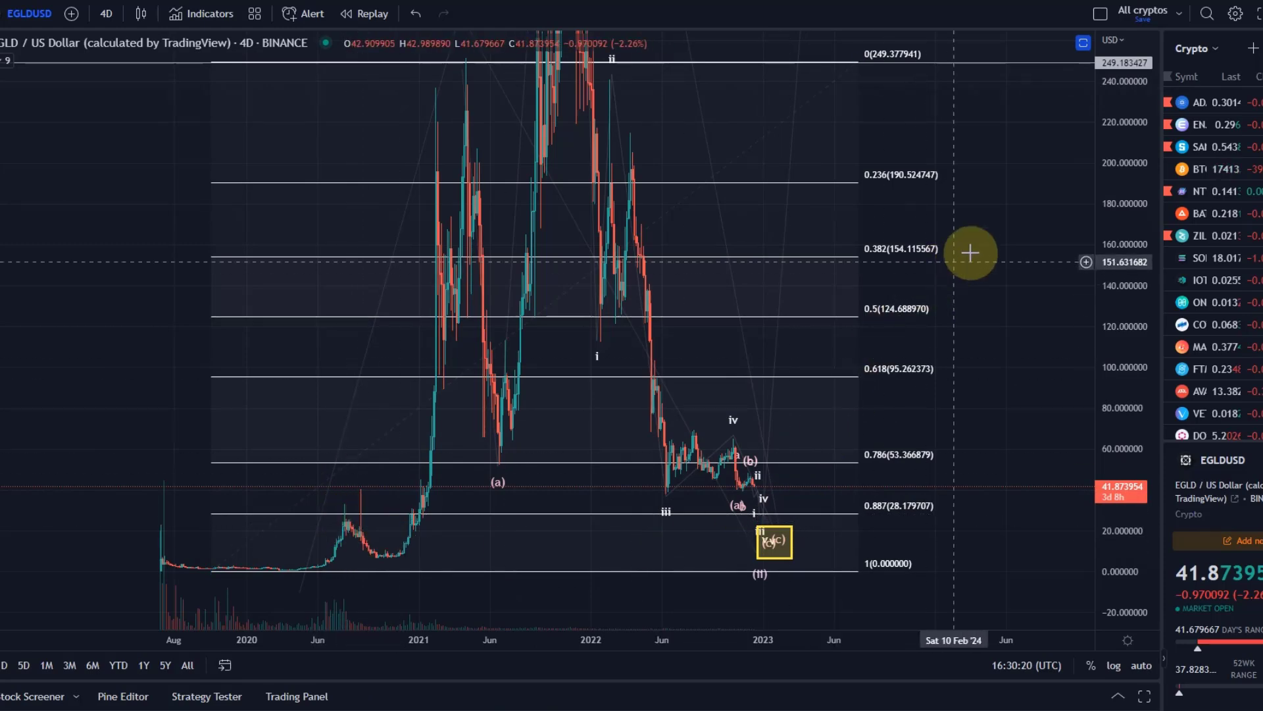
drag(933, 245, 941, 363)
drag(1114, 188, 941, 500)
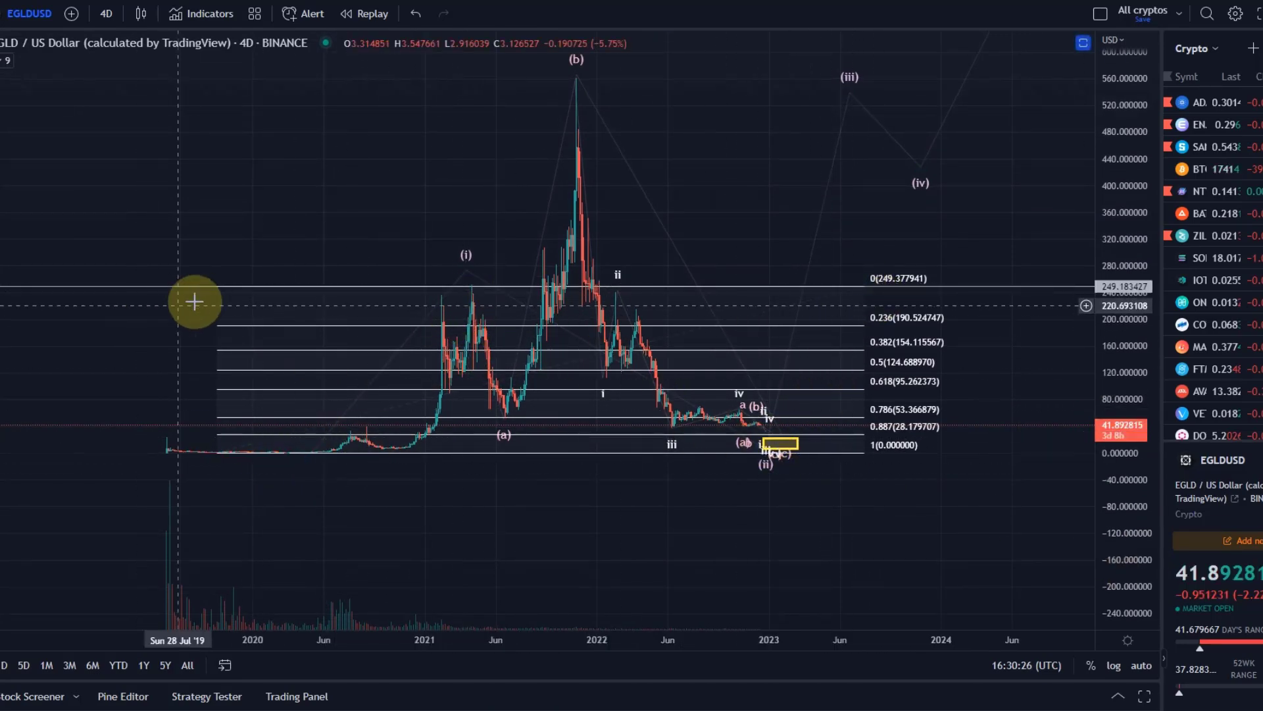
key(alt+h)
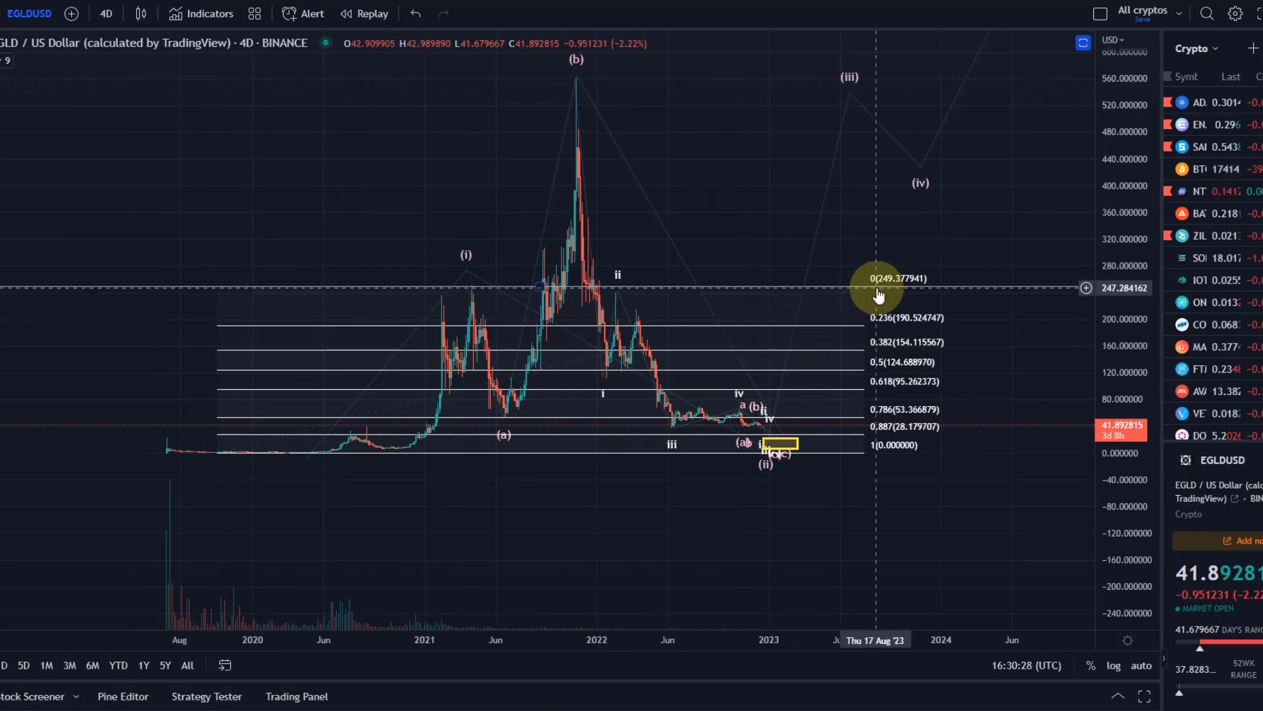
drag(867, 290, 899, 79)
click(578, 77)
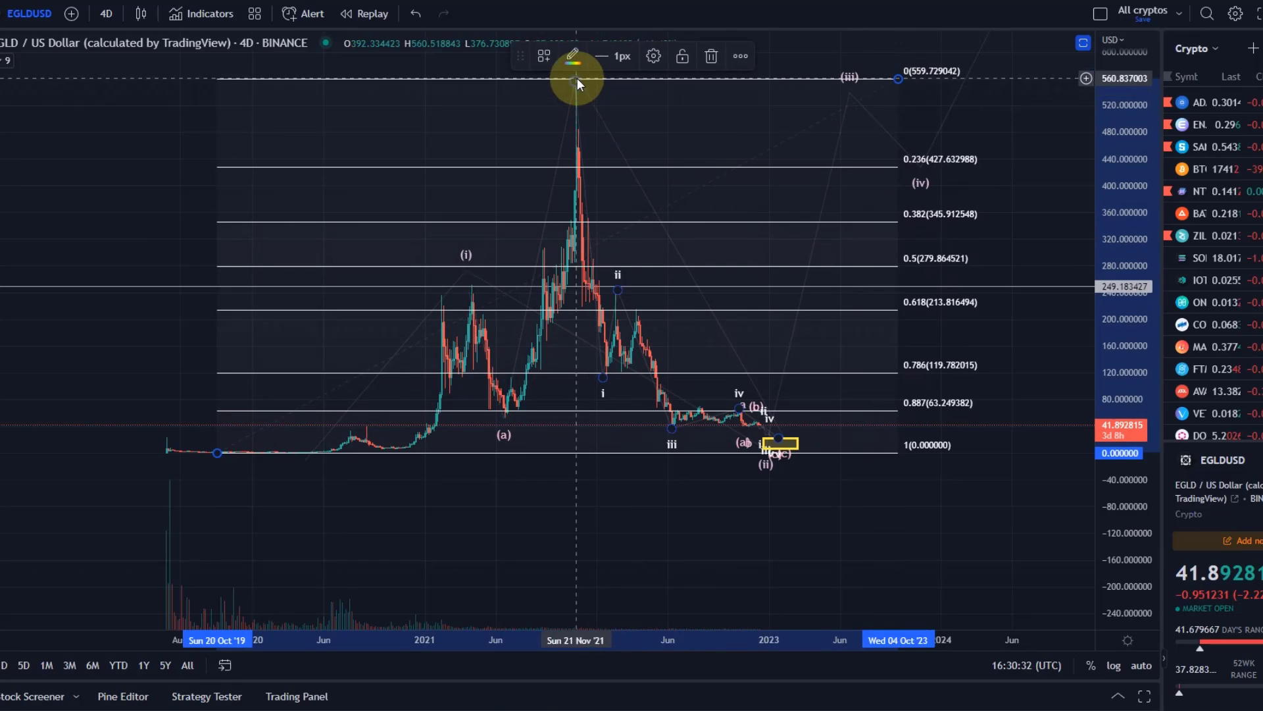
click(753, 420)
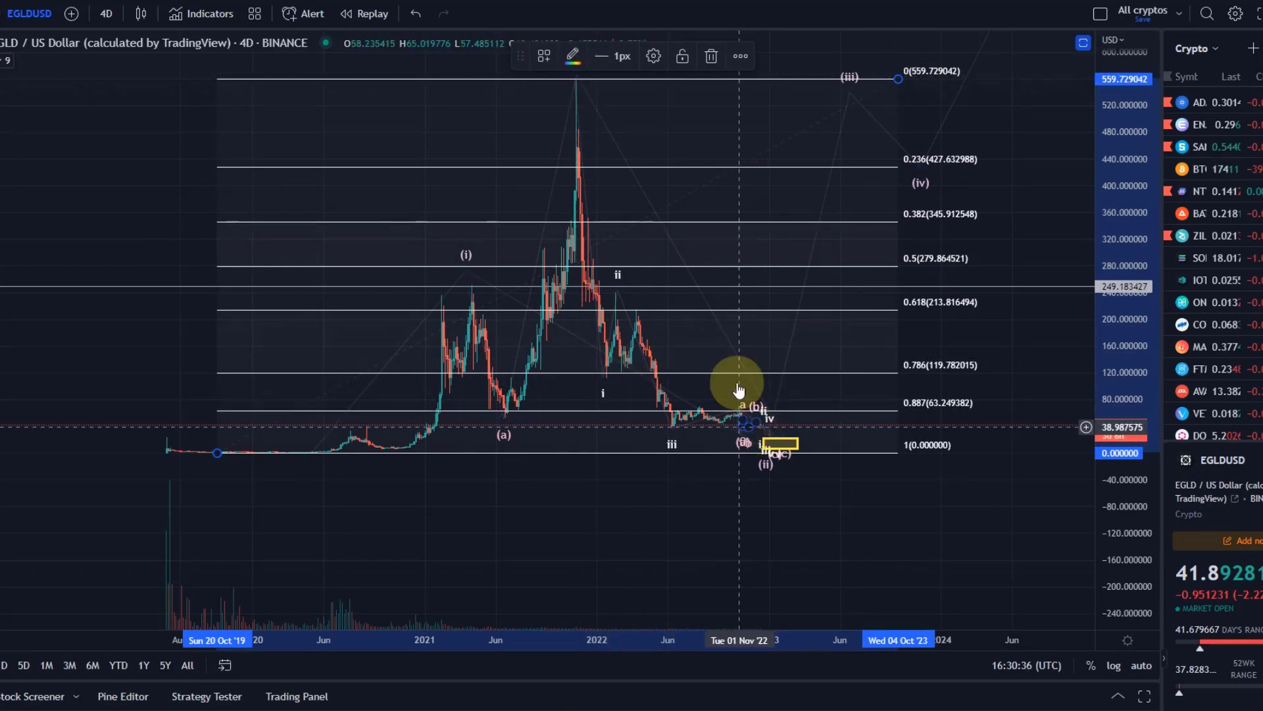
Examine the raised retracement's levels against the (b) high, wave iv and the yellow target rectangle
drag(718, 261, 732, 308)
drag(325, 514, 597, 112)
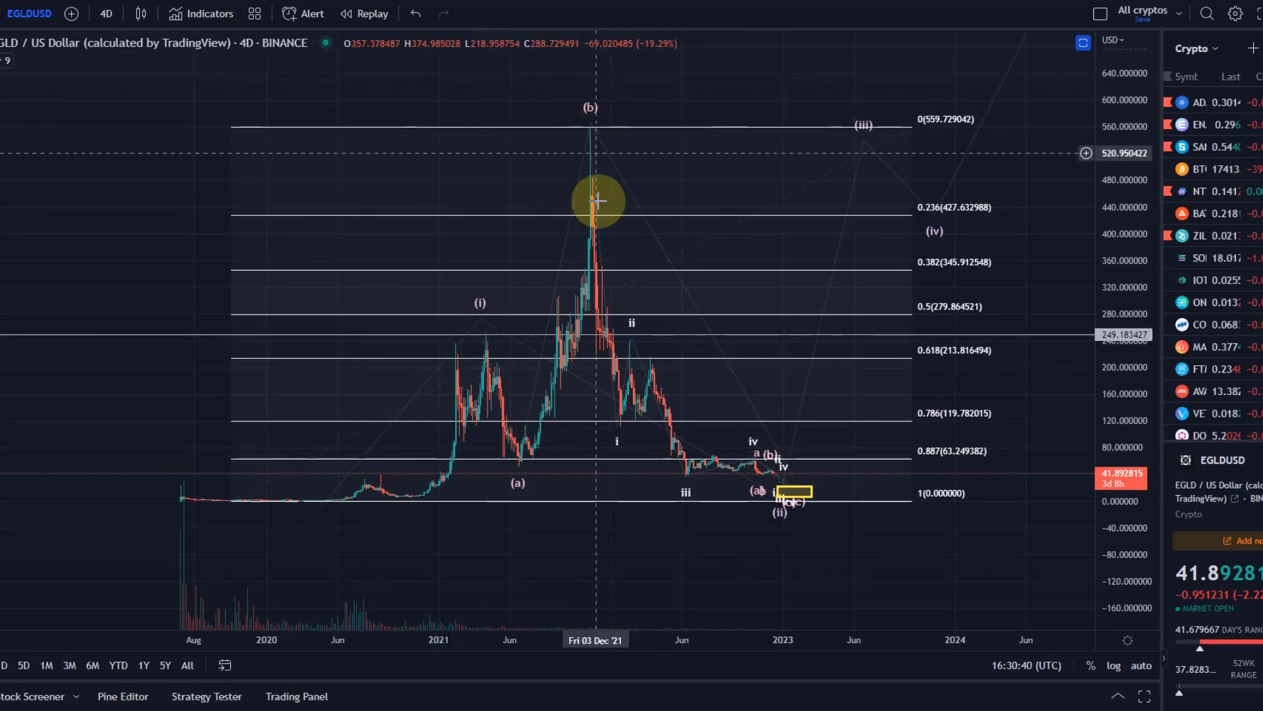
drag(1122, 536, 1107, 283)
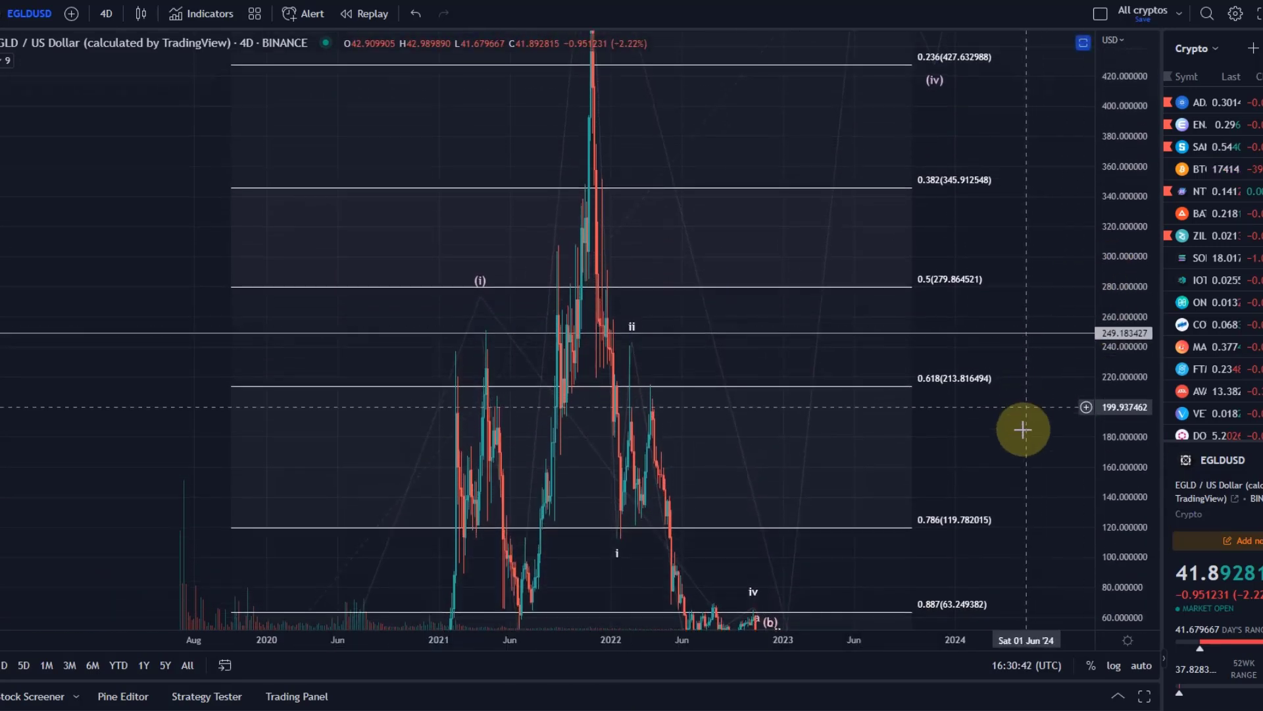
drag(1000, 474, 1060, 189)
scroll(800, 384, up, 2)
scroll(800, 384, up, 2)
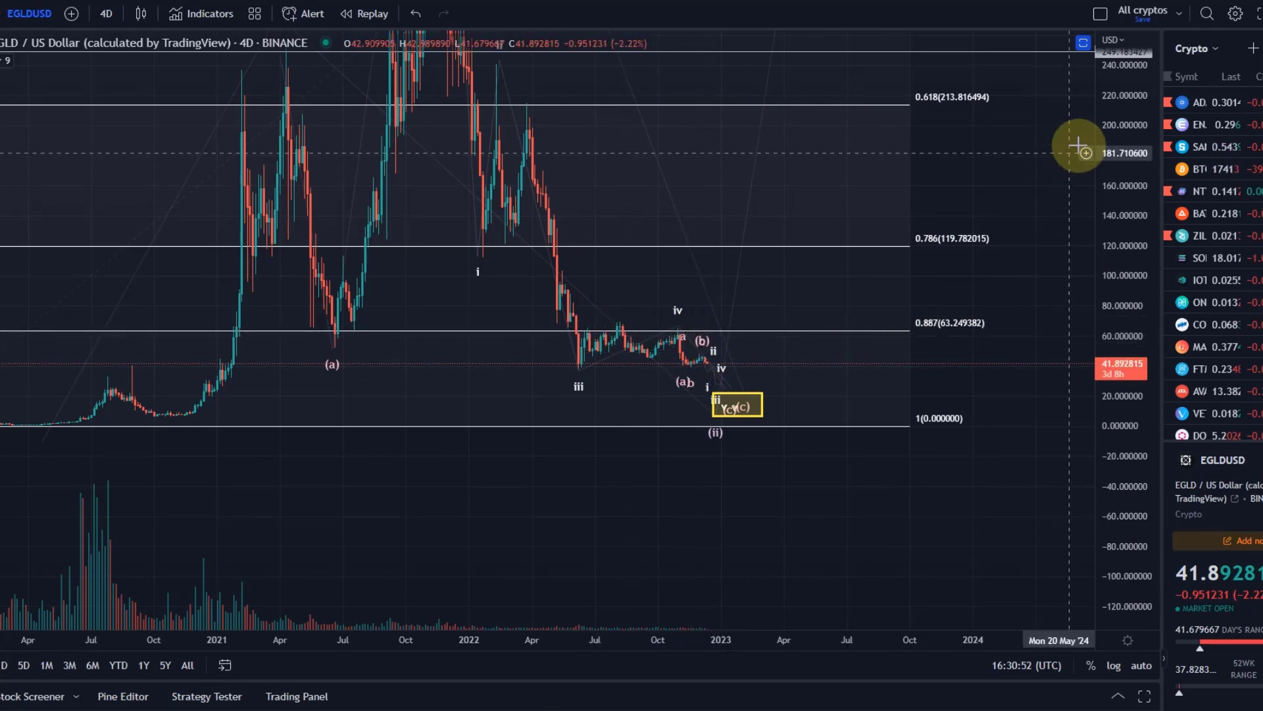
drag(1112, 191, 1171, 7)
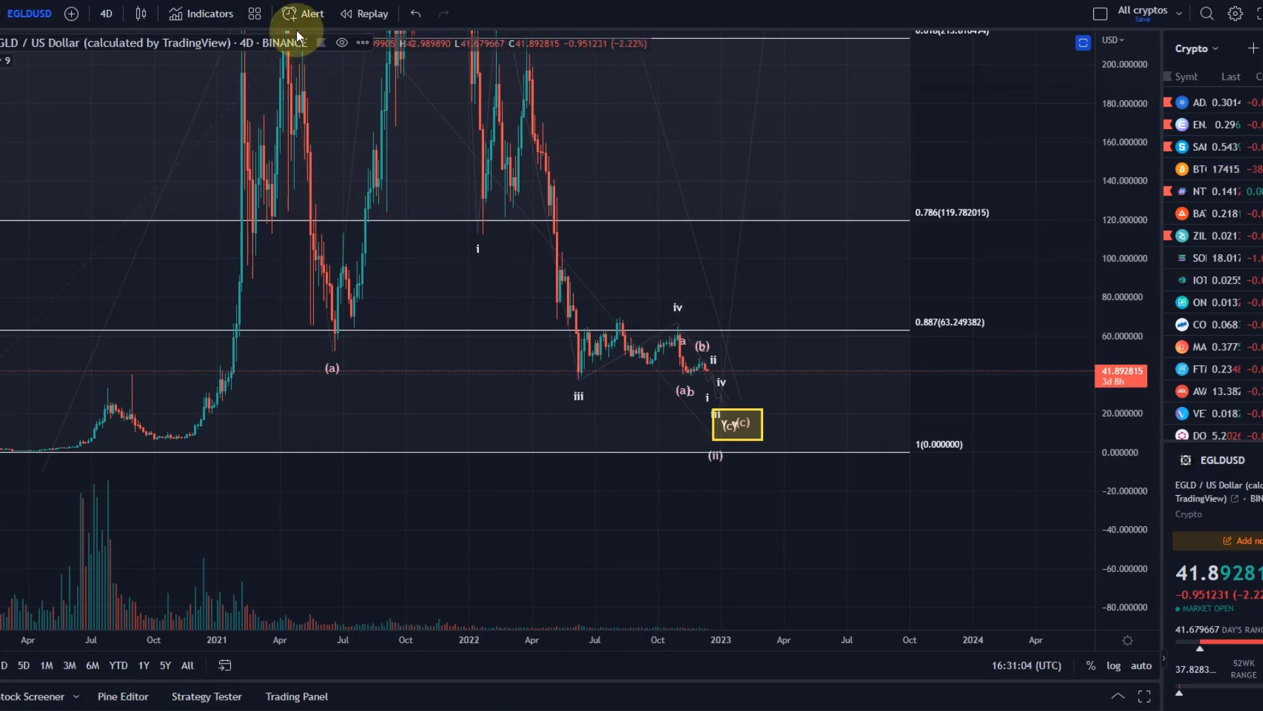
Undo the retracement's extension to the wave (b) high and compare the 0.887 level with the target rectangle
click(416, 13)
click(419, 12)
click(418, 11)
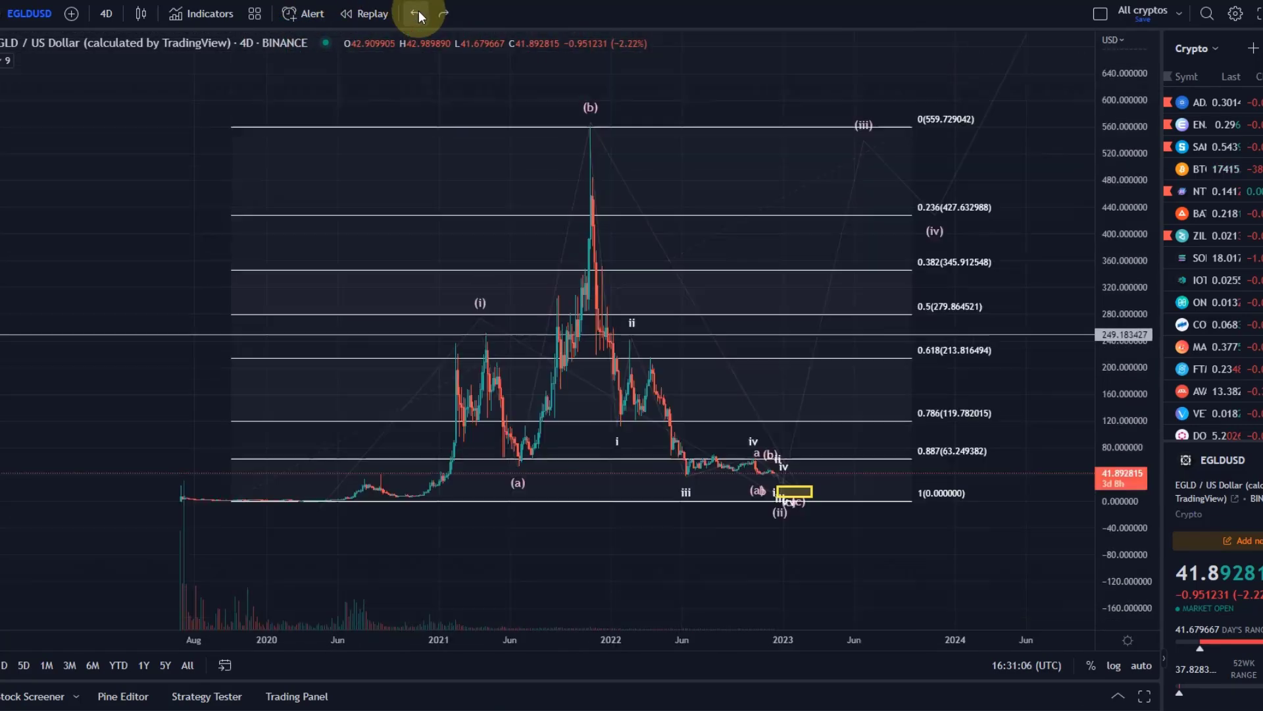
click(418, 12)
click(419, 12)
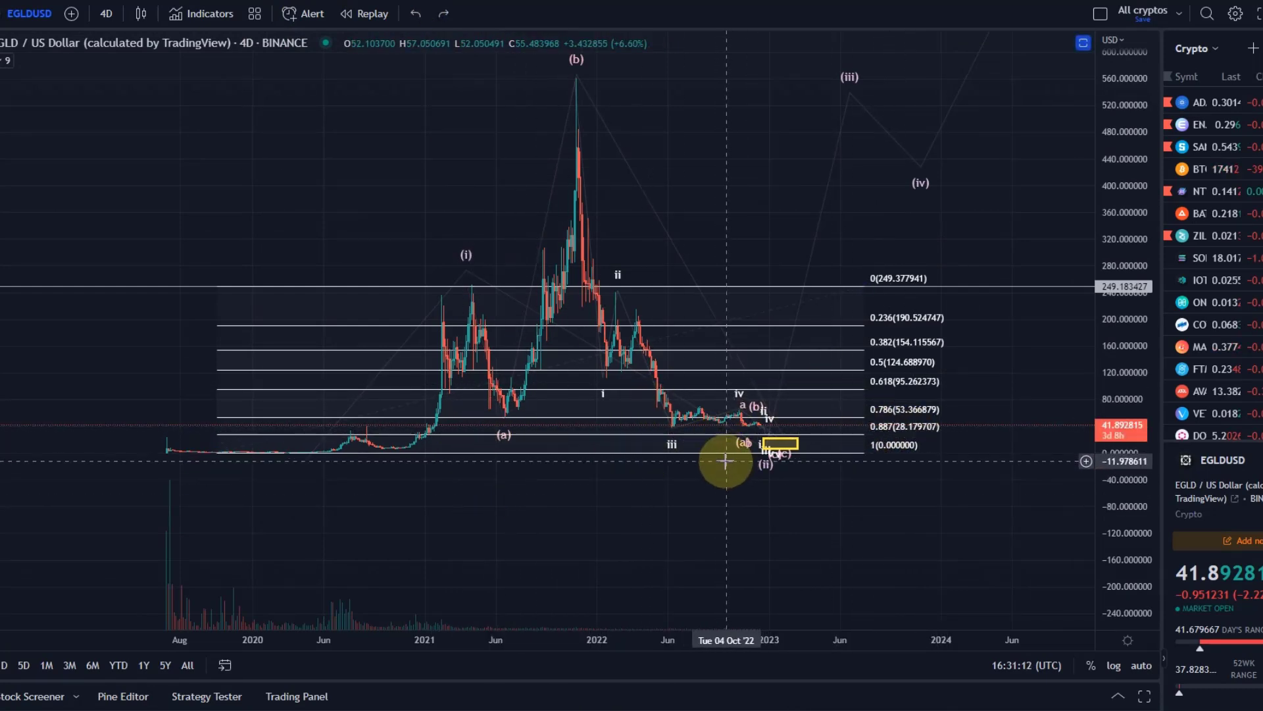
drag(1112, 567, 1089, 240)
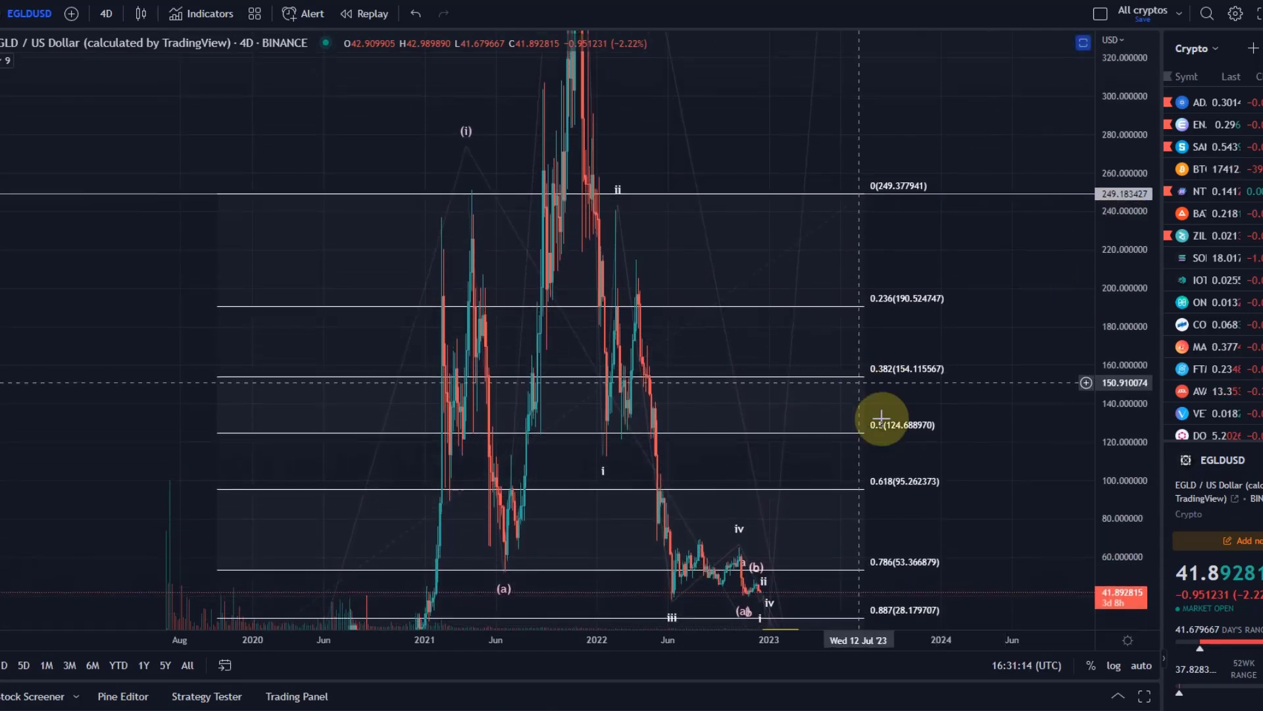
drag(882, 417, 811, 373)
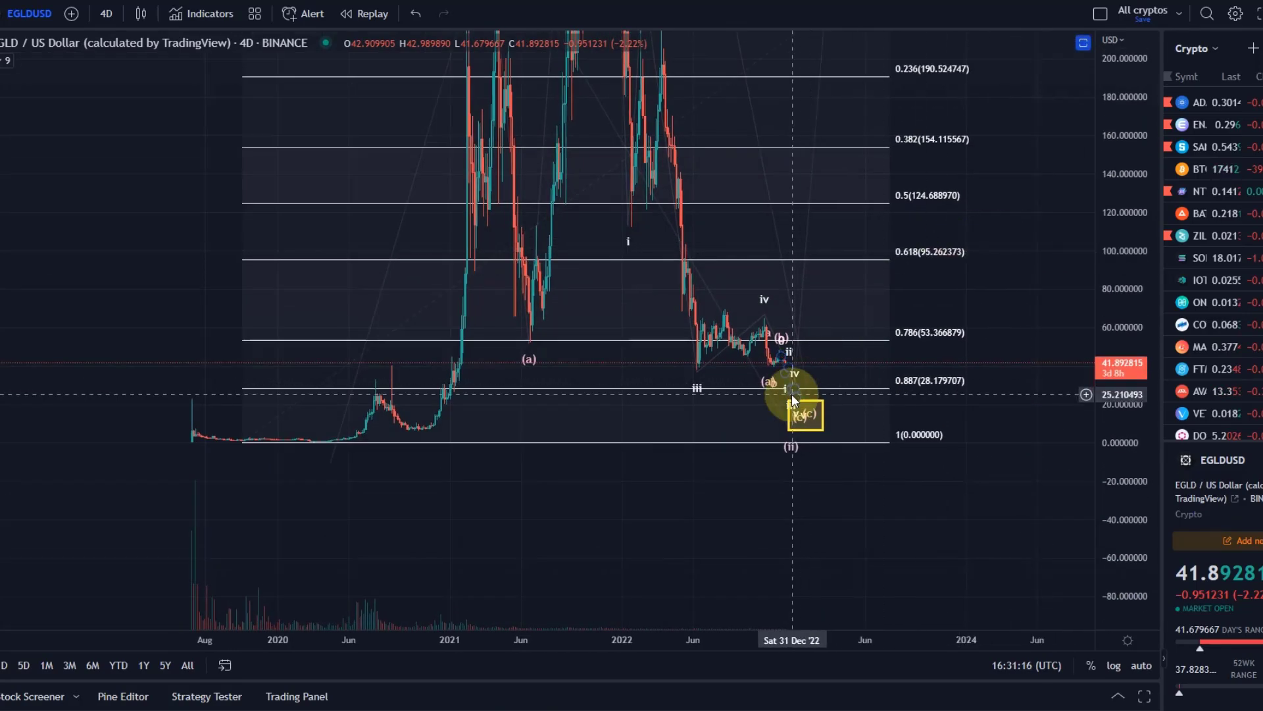